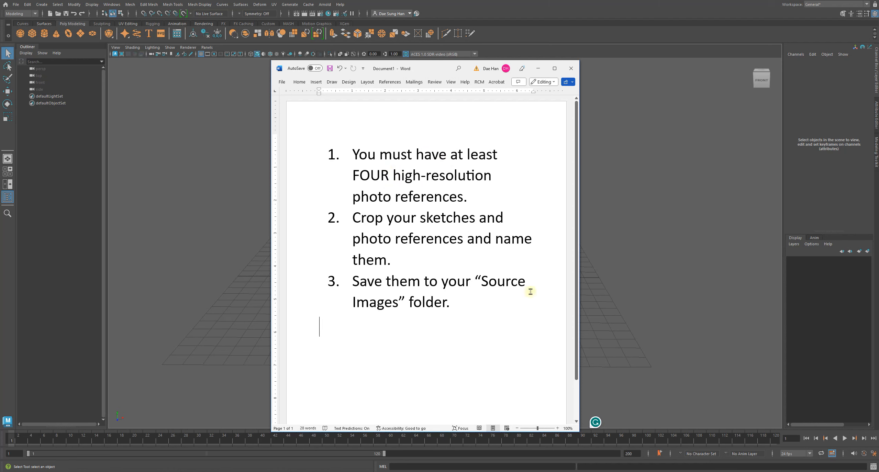
# Arrange the Word checklist beside a File Explorer window of the sourceimages folder, enlarging the Explorer window so more folders fit.
pyautogui.moveTo(392, 68); pyautogui.dragTo(146, 53)
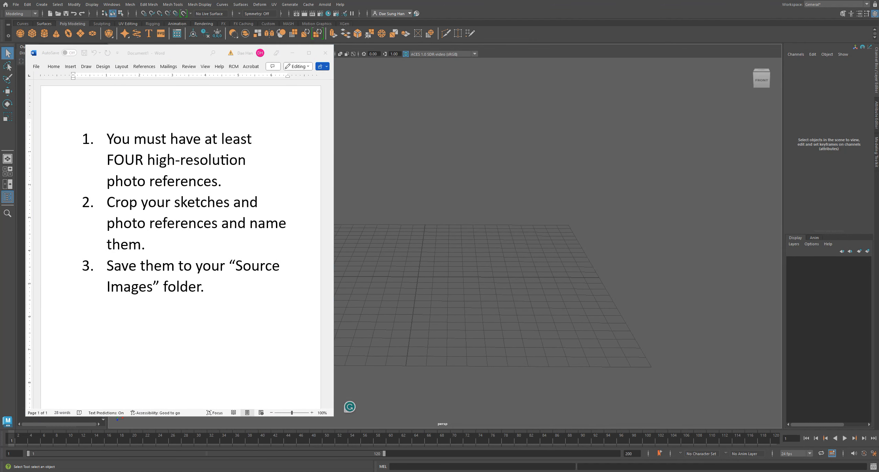
pyautogui.moveTo(385, 471); pyautogui.dragTo(570, 26)
pyautogui.moveTo(813, 118); pyautogui.dragTo(834, 119)
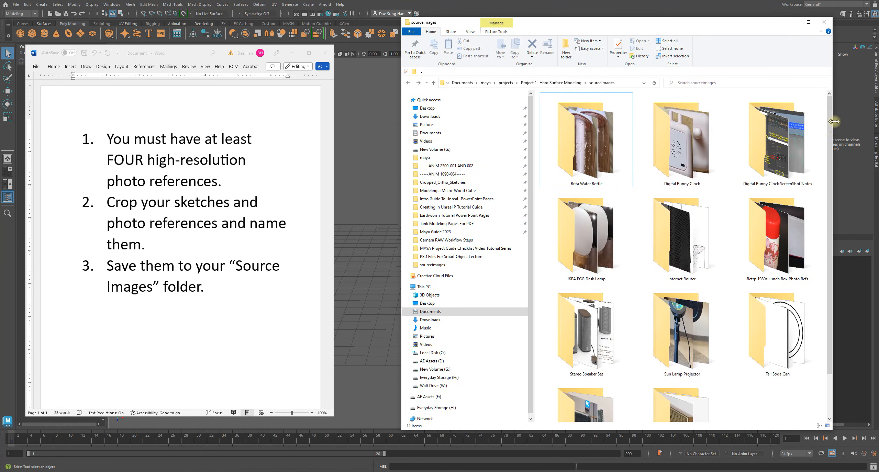
pyautogui.moveTo(402, 184); pyautogui.dragTo(349, 185)
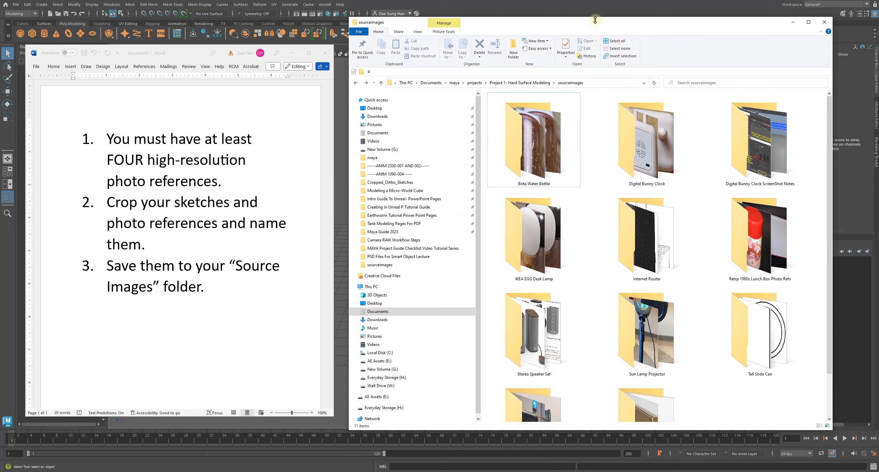
pyautogui.moveTo(595, 18); pyautogui.dragTo(593, 6)
pyautogui.moveTo(551, 431); pyautogui.dragTo(551, 457)
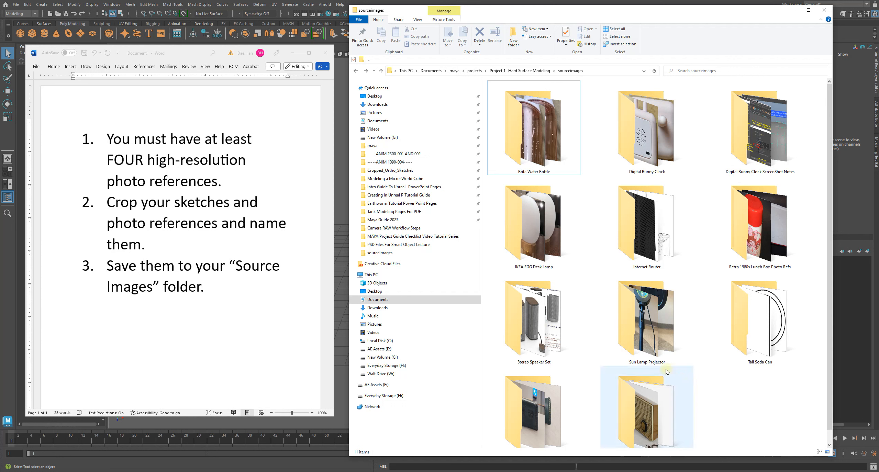
# Display the Digital Bunny Clock folder's images as extra large icons and return to the sourceimages folder.
pyautogui.moveTo(650, 358)
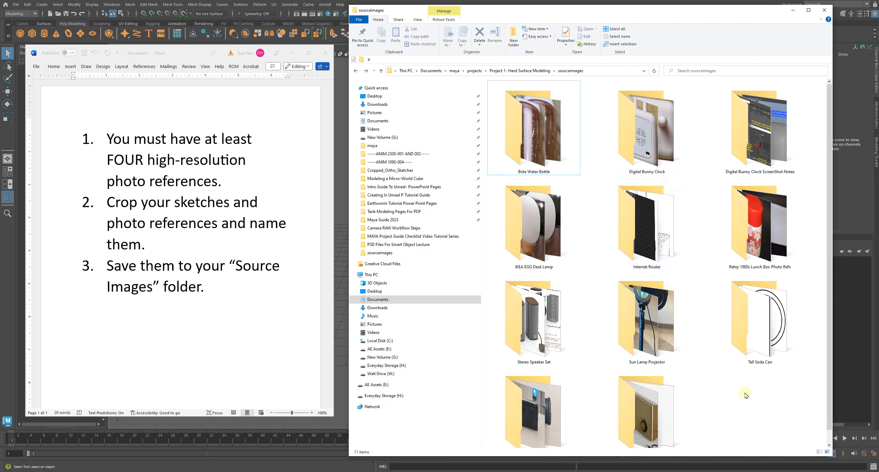
pyautogui.doubleClick(649, 143)
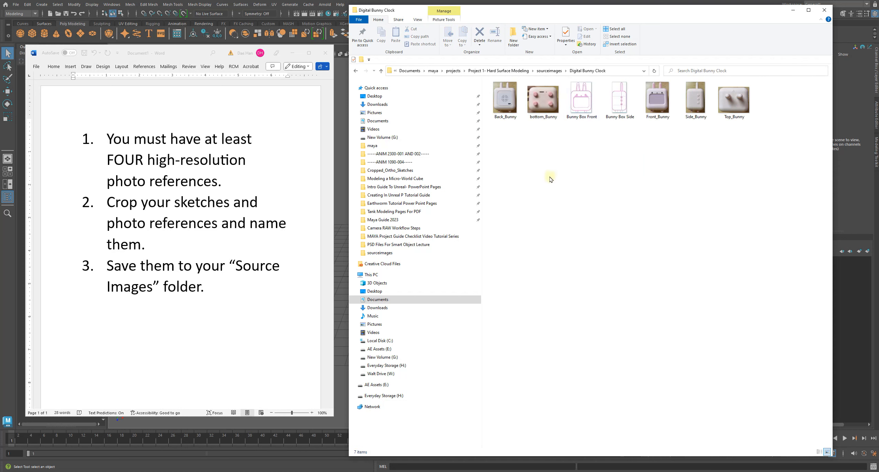
pyautogui.rightClick(469, 177)
pyautogui.click(570, 182)
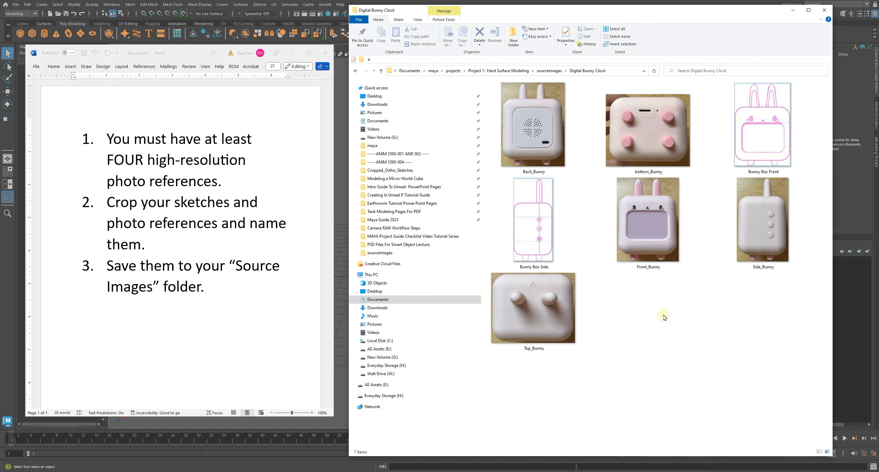
pyautogui.click(549, 70)
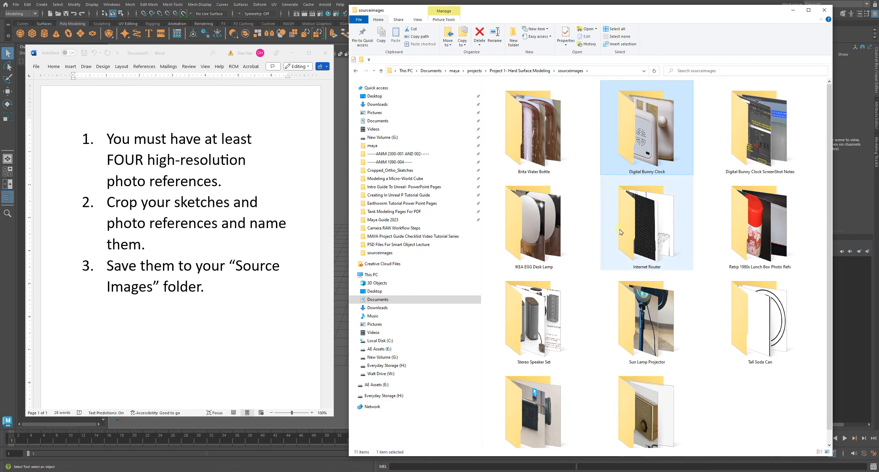
# Display the Brita Water Bottle folder's sketches and photos as extra large icons and return to sourceimages.
pyautogui.doubleClick(540, 136)
pyautogui.rightClick(565, 161)
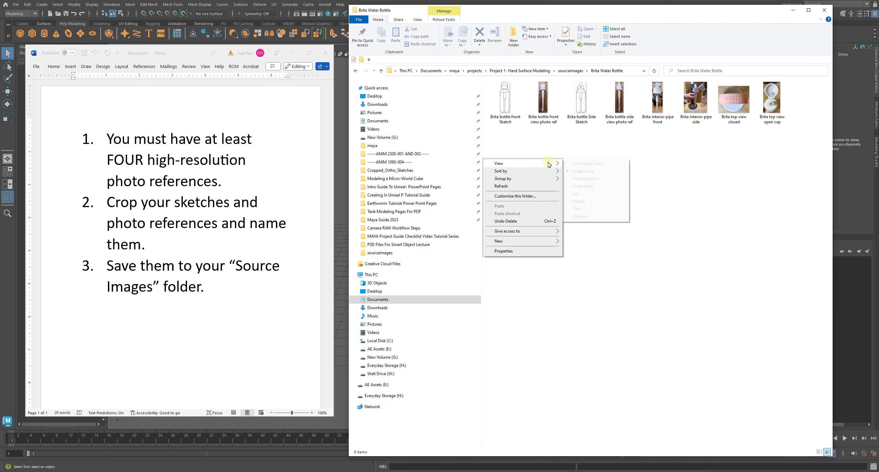
pyautogui.click(583, 166)
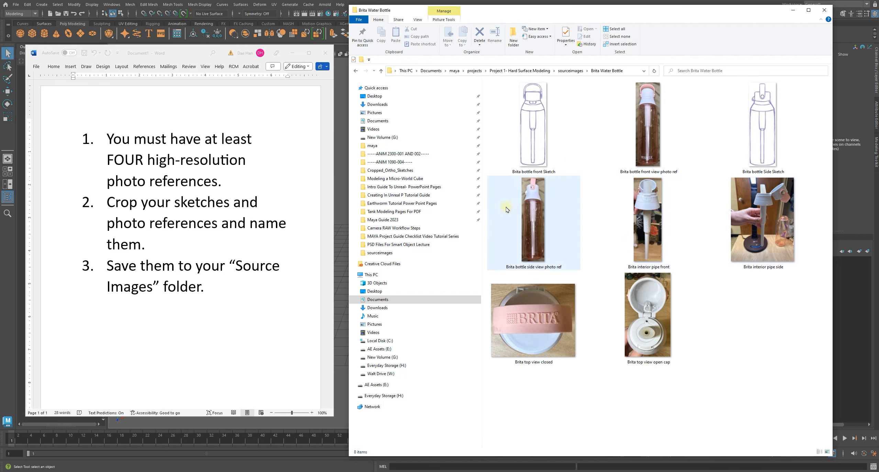
pyautogui.rightClick(719, 190)
pyautogui.click(704, 135)
pyautogui.hotkey('alt', 'Left')
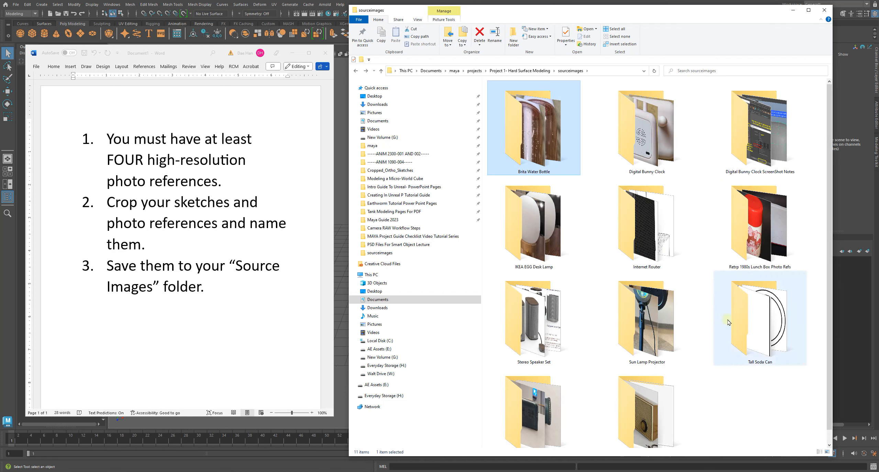
# Look through the Internet Router folder's reference views and return to the sourceimages folder.
pyautogui.click(765, 392)
pyautogui.doubleClick(682, 248)
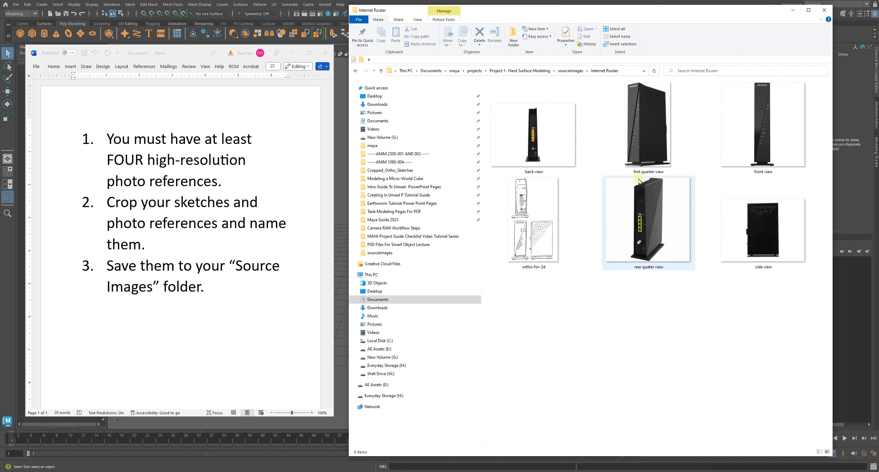
pyautogui.hotkey('alt', 'Left')
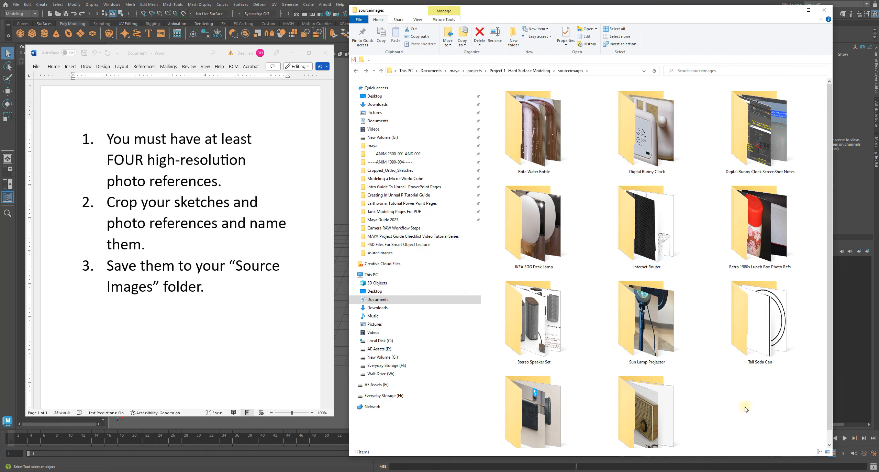
# Open the Stereo Speaker Set folder and display its reference images as extra large icons.
pyautogui.doubleClick(533, 340)
pyautogui.rightClick(561, 172)
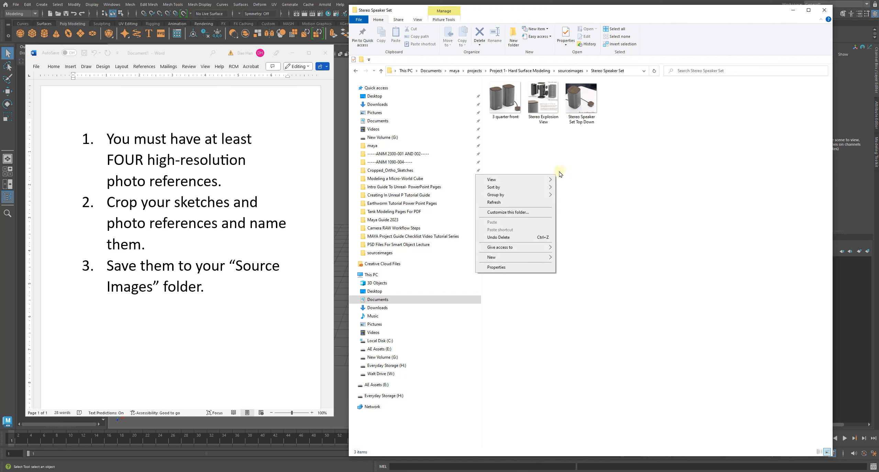
pyautogui.moveTo(541, 180)
pyautogui.click(596, 181)
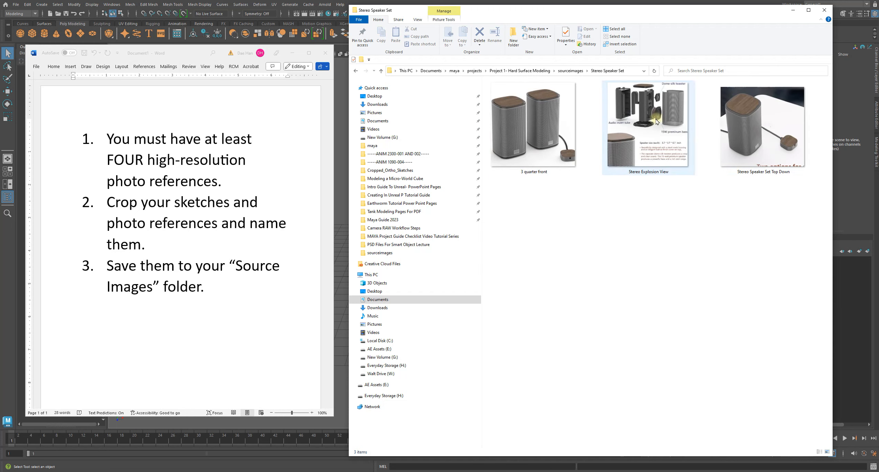
# View the "3 quarter front" speaker photo in the image viewer, close it and return to sourceimages.
pyautogui.doubleClick(521, 123)
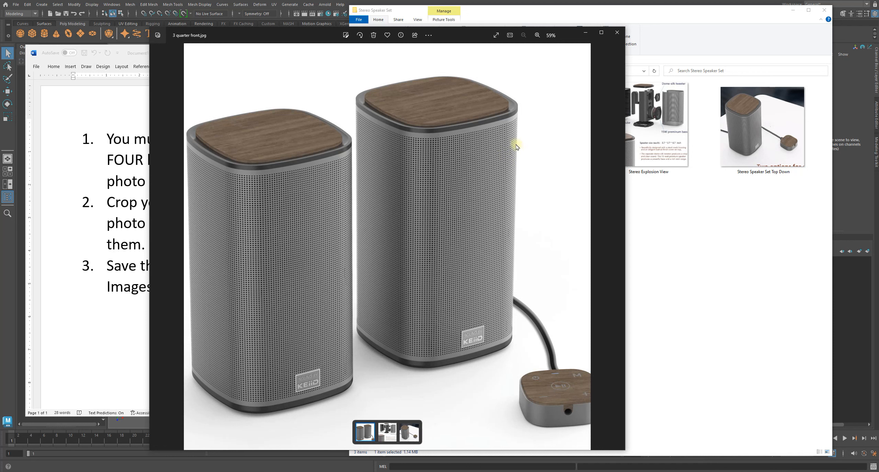
pyautogui.click(617, 33)
pyautogui.hotkey('alt', 'Left')
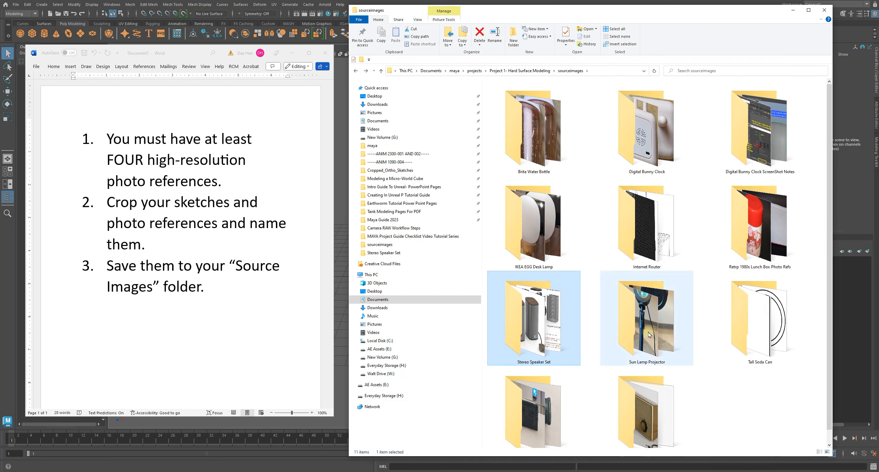
# Look through the retro 1980s lunch box photo reference folder and return to sourceimages.
pyautogui.click(755, 212)
pyautogui.doubleClick(755, 211)
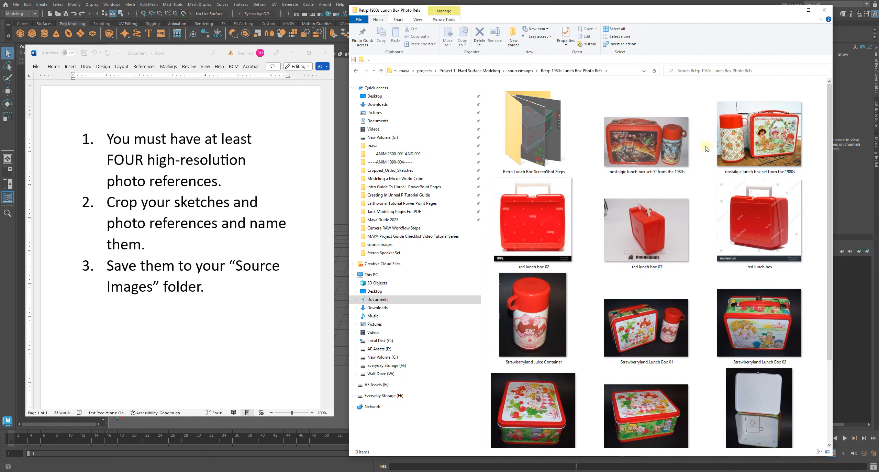
pyautogui.click(356, 71)
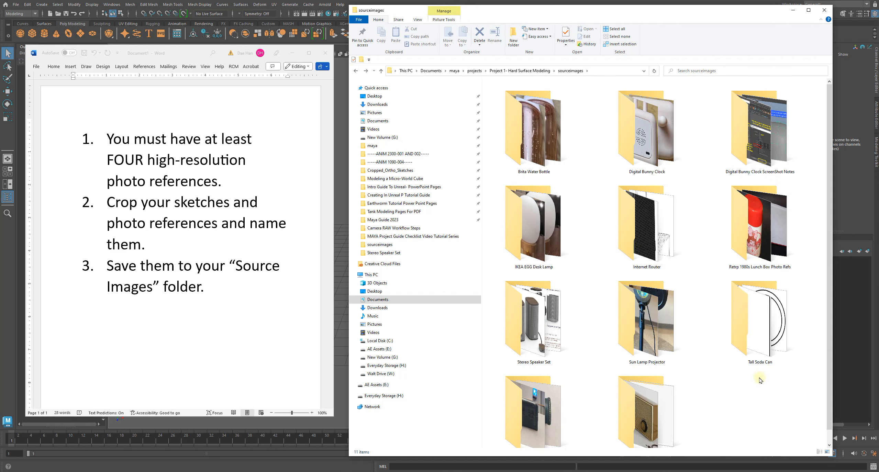
# Display the "treasure chest photo refs" images as extra large icons and return to sourceimages with nothing selected.
pyautogui.scroll(-1, 759, 380)
pyautogui.click(528, 415)
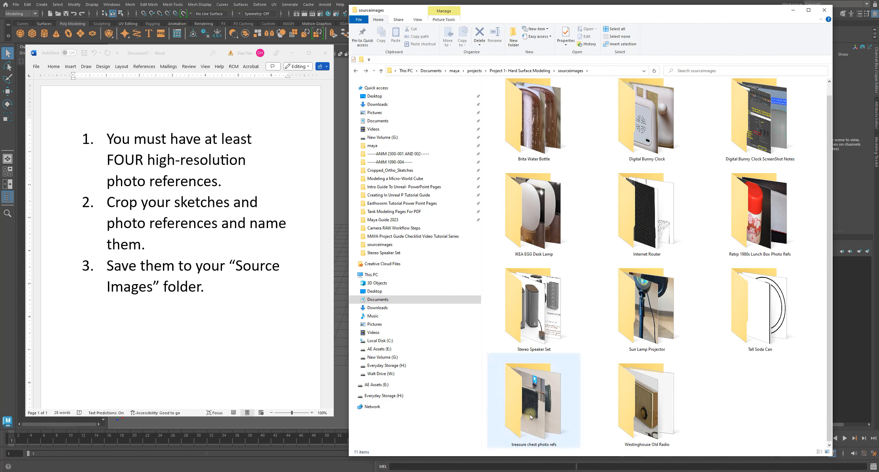
pyautogui.doubleClick(528, 413)
pyautogui.rightClick(514, 206)
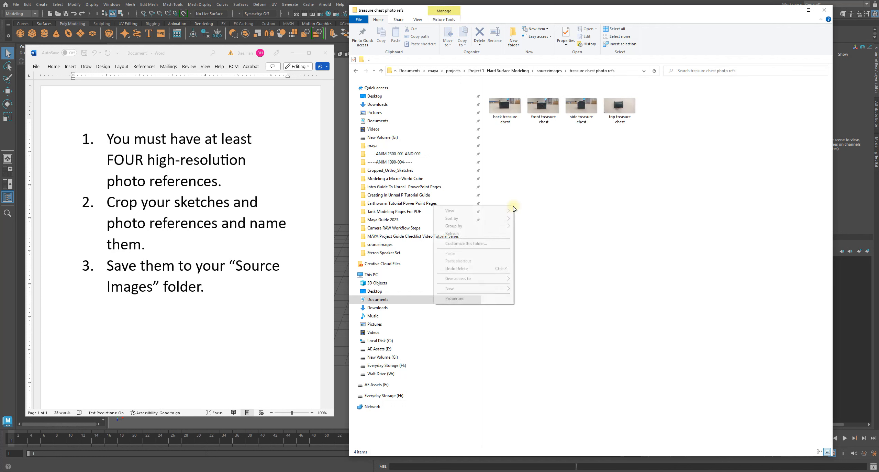
pyautogui.moveTo(505, 211)
pyautogui.click(543, 212)
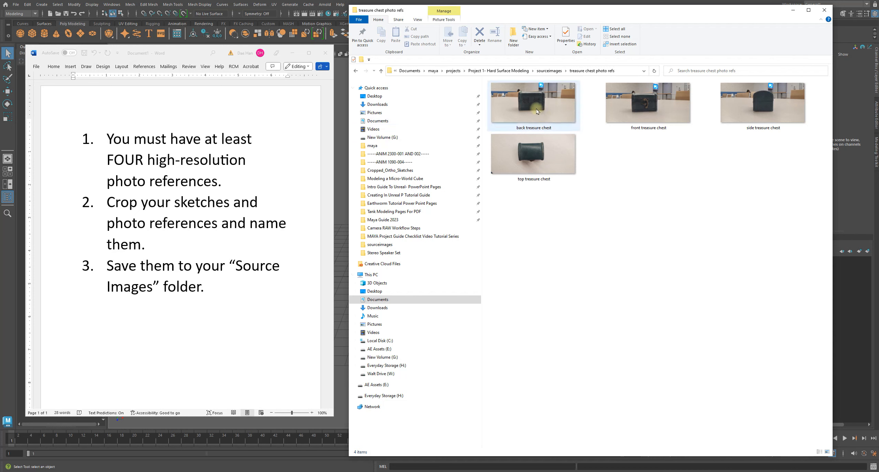
pyautogui.click(352, 71)
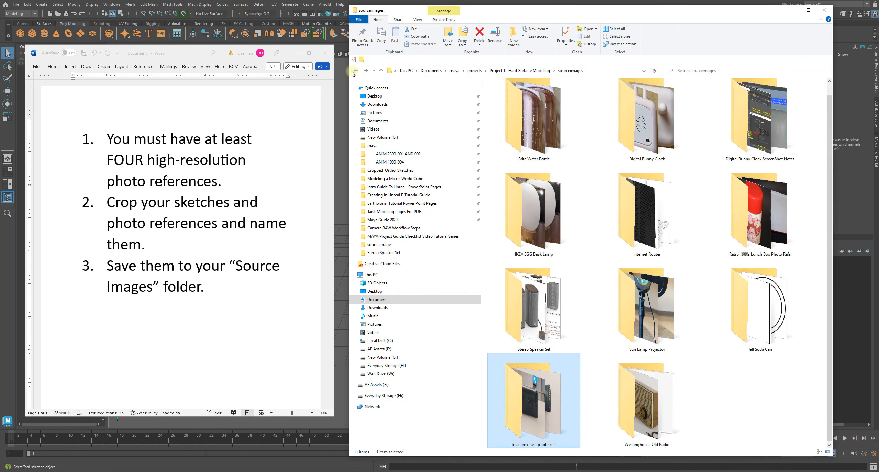
pyautogui.click(760, 410)
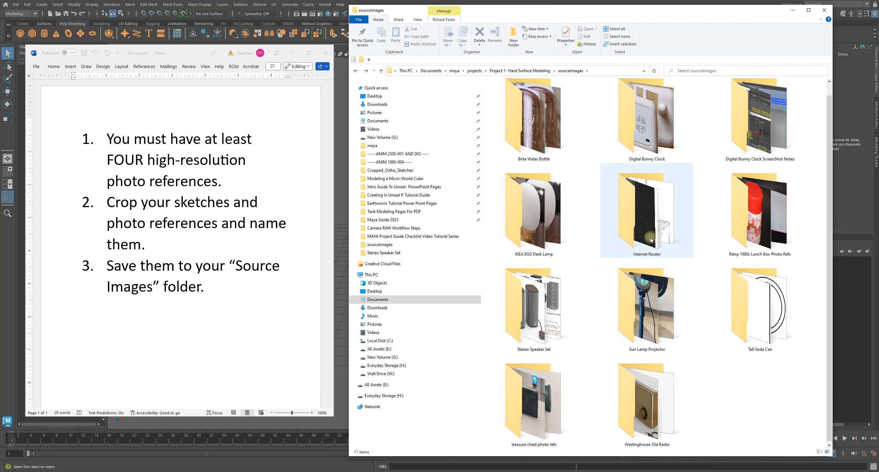
# Check the contents of the "Digital Bunny Clock ScreenShot Notes" folder and return to sourceimages.
pyautogui.doubleClick(747, 132)
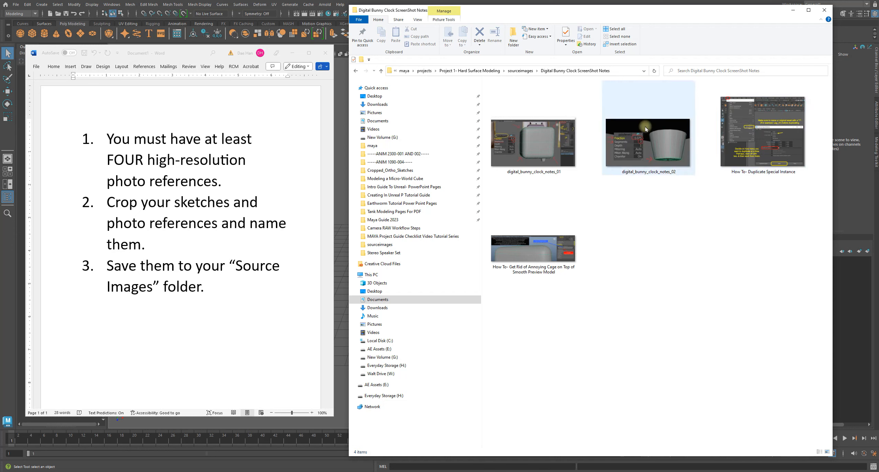
pyautogui.hotkey('alt', 'Left')
pyautogui.doubleClick(727, 154)
pyautogui.hotkey('alt', 'Left')
pyautogui.click(734, 409)
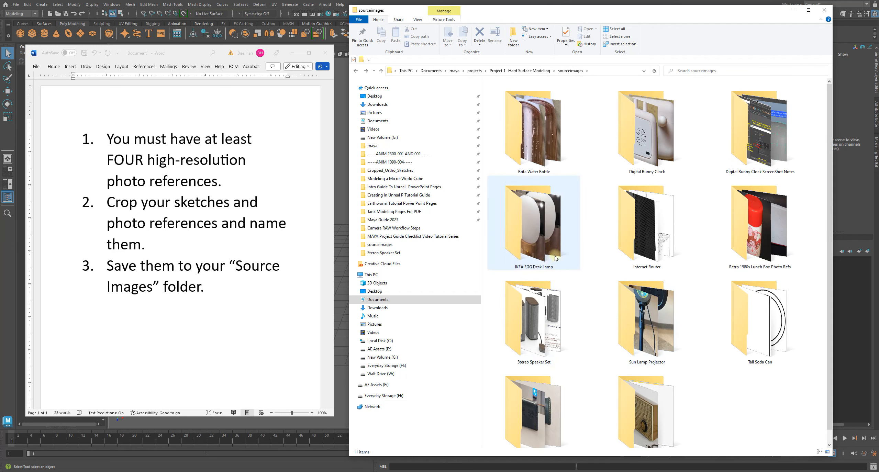
# Review the named sketches and photos in the Digital Bunny Clock folder, return to sourceimages and clear the selection.
pyautogui.doubleClick(638, 154)
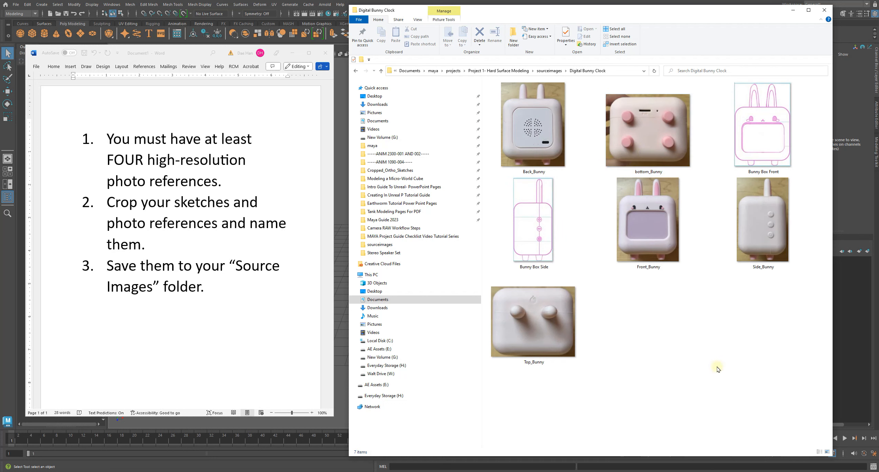
pyautogui.click(356, 70)
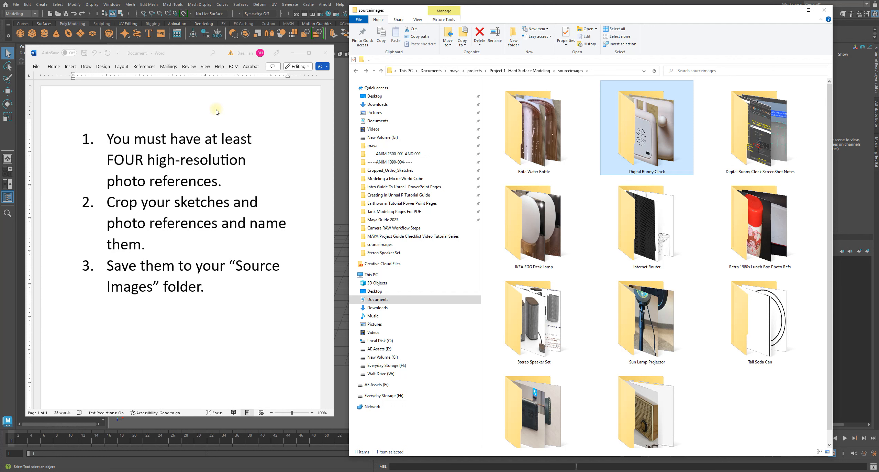
pyautogui.moveTo(537, 123)
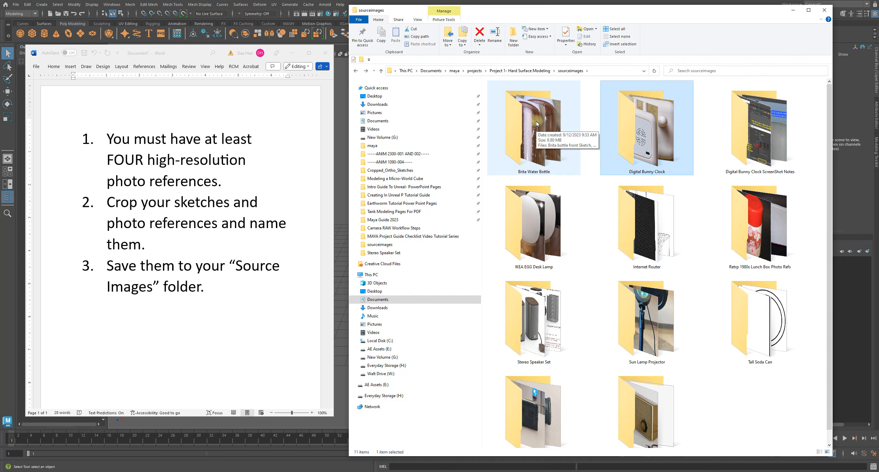
pyautogui.click(739, 387)
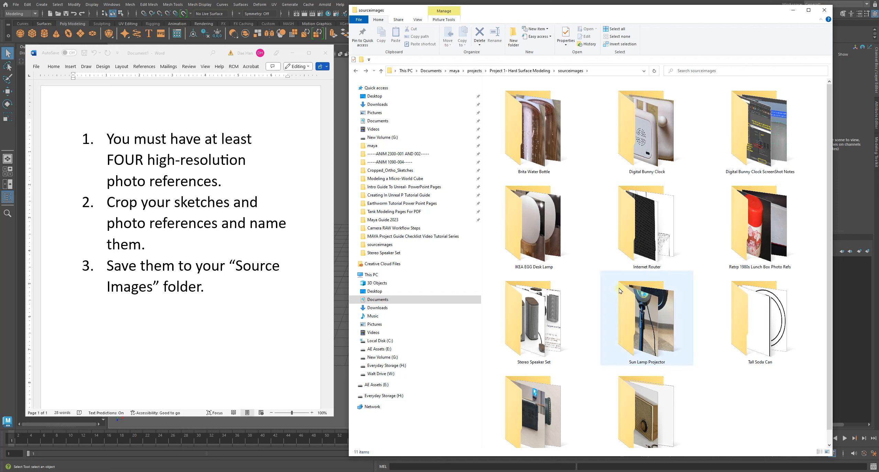
# Compare how the reference images are cropped and named in the Digital Bunny Clock and Internet Router folders, returning to sourceimages.
pyautogui.doubleClick(659, 138)
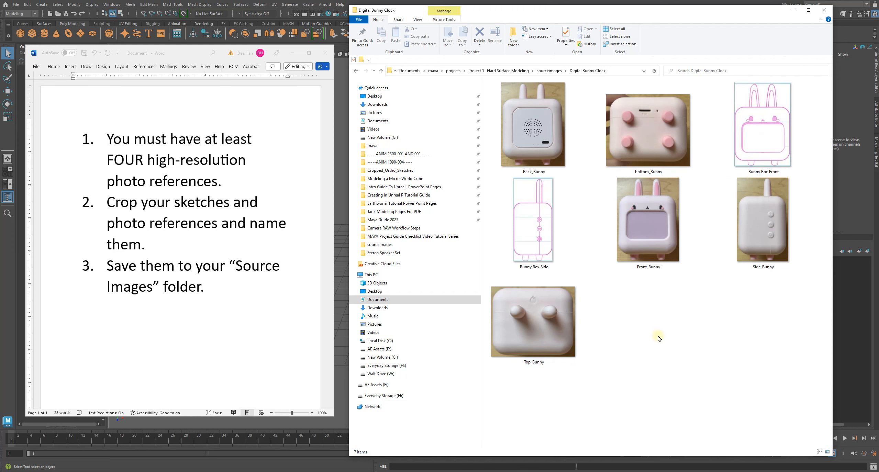
pyautogui.hotkey('alt', 'Left')
pyautogui.click(741, 395)
pyautogui.click(627, 255)
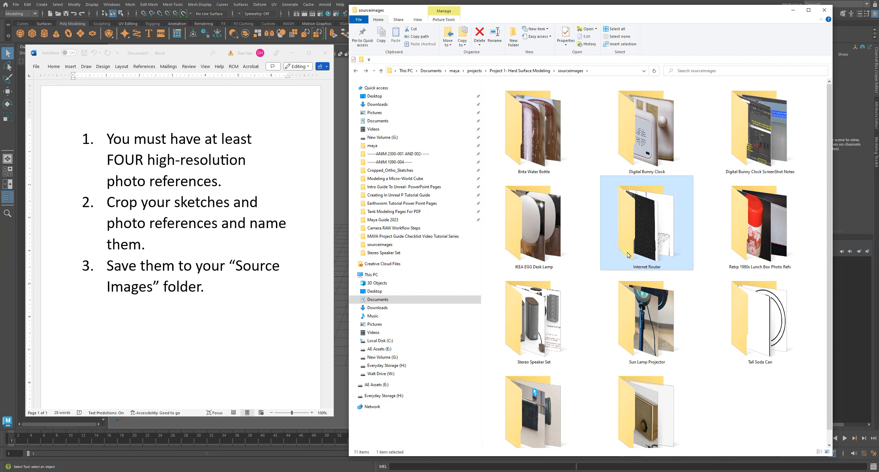
pyautogui.doubleClick(627, 255)
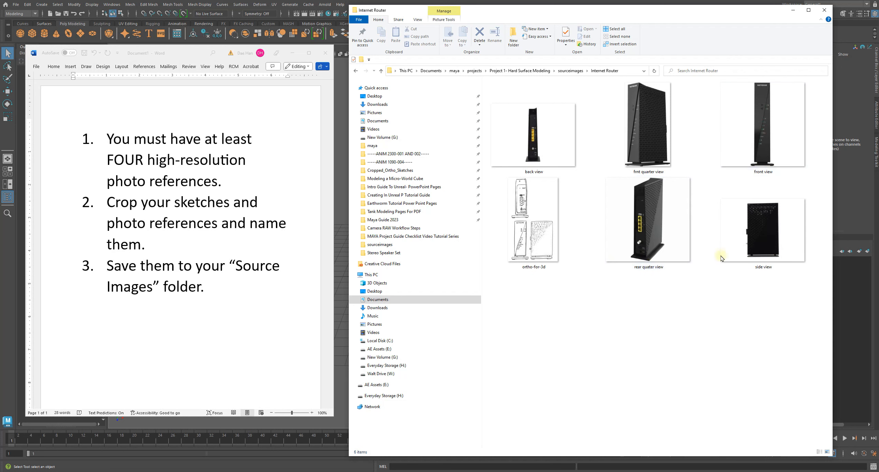
pyautogui.hotkey('alt', 'Left')
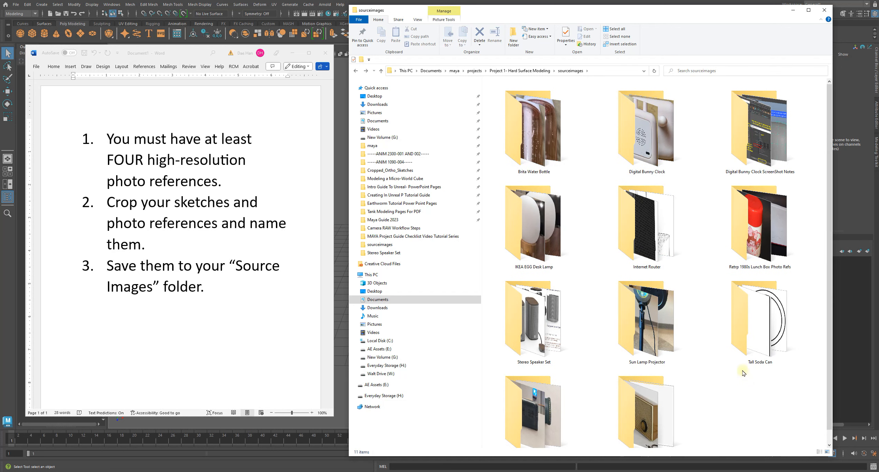
# Open the "treasure chest photo refs" folder and select the "front treasure chest" image.
pyautogui.doubleClick(533, 412)
pyautogui.click(648, 148)
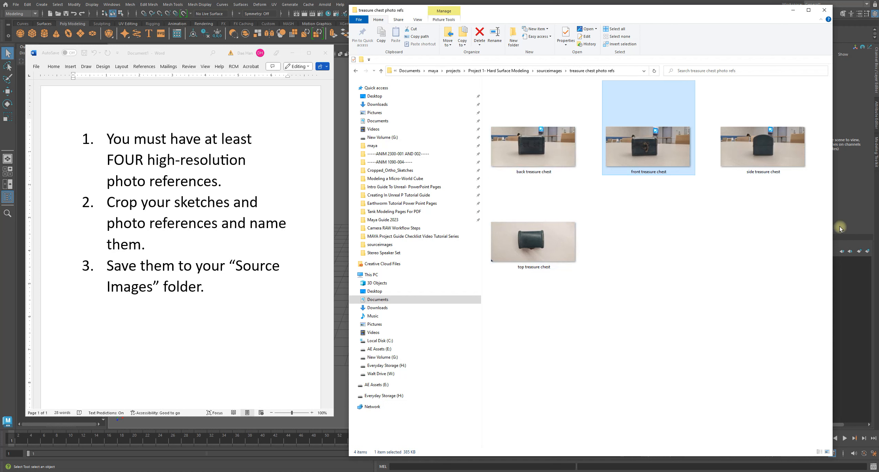
# Clear the treasure chest image selection, return to the sourceimages folder and read the cropping and naming requirement in the Word checklist.
pyautogui.click(676, 343)
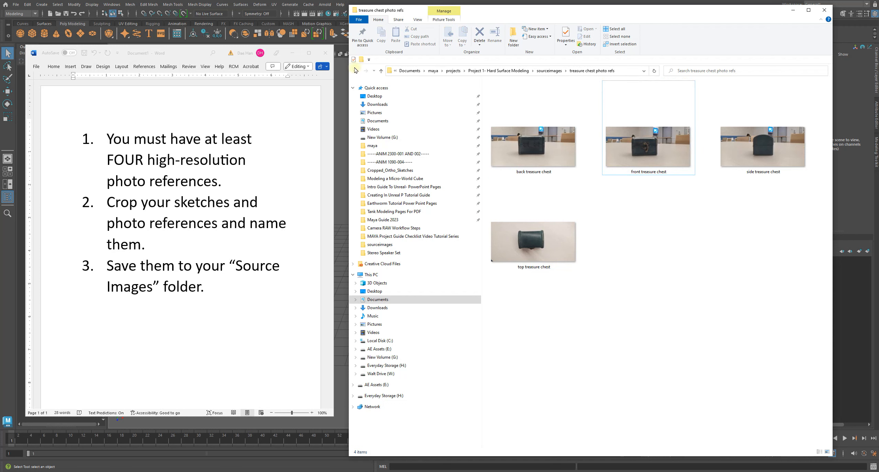
pyautogui.click(356, 71)
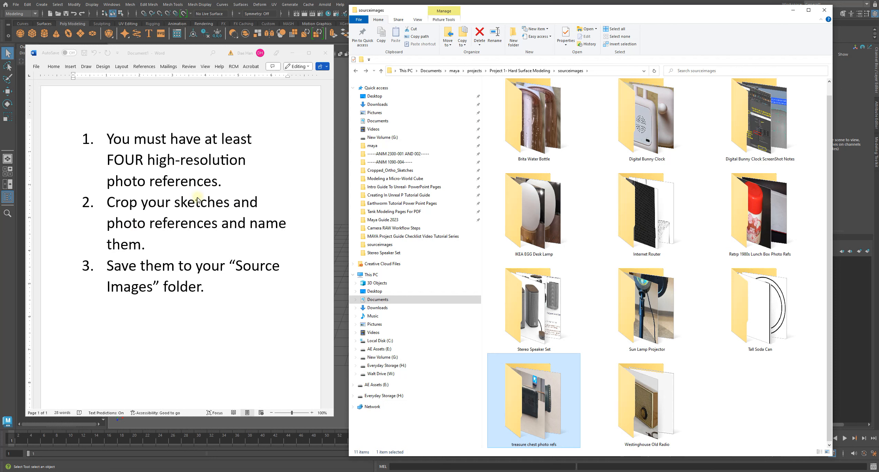
pyautogui.click(255, 249)
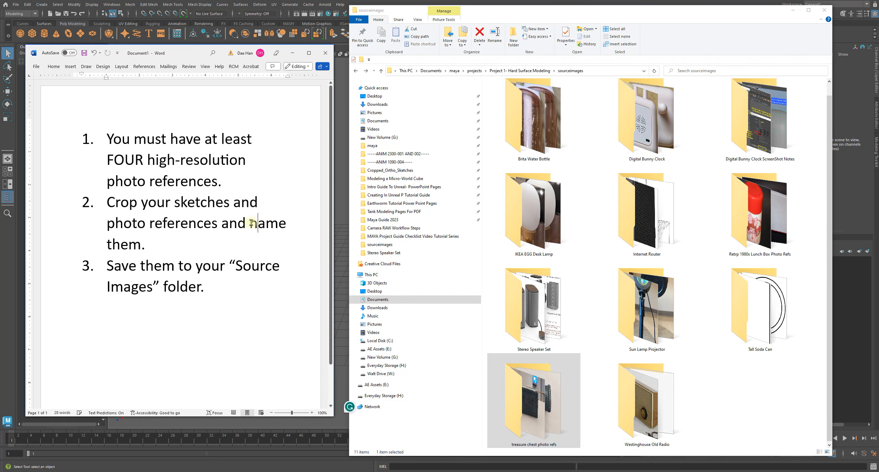
pyautogui.moveTo(253, 229); pyautogui.dragTo(253, 239)
pyautogui.click(240, 384)
pyautogui.moveTo(334, 203); pyautogui.dragTo(340, 202)
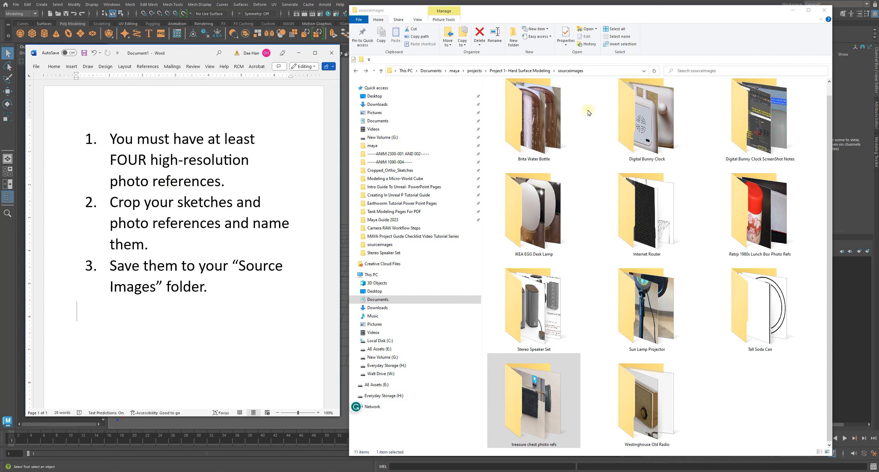
# Move the Word checklist window aside to view the Maya scene, put it back and clear the folder selection in sourceimages.
pyautogui.moveTo(185, 53); pyautogui.dragTo(514, 83)
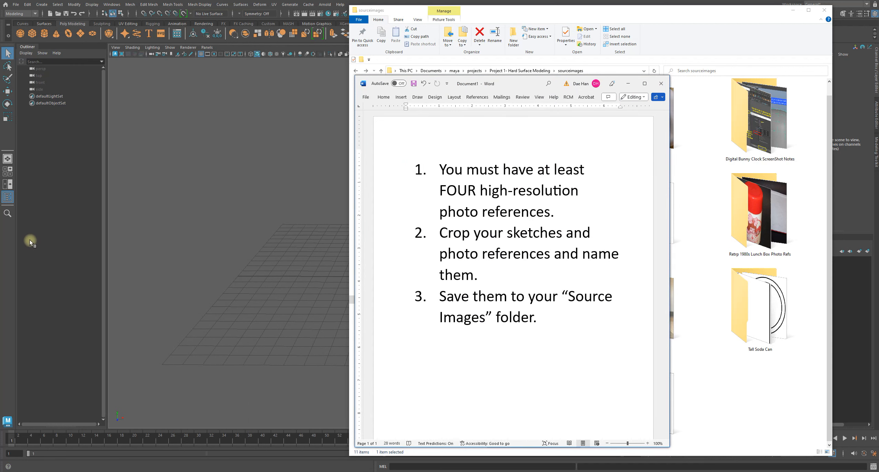
pyautogui.moveTo(521, 84); pyautogui.dragTo(604, 96)
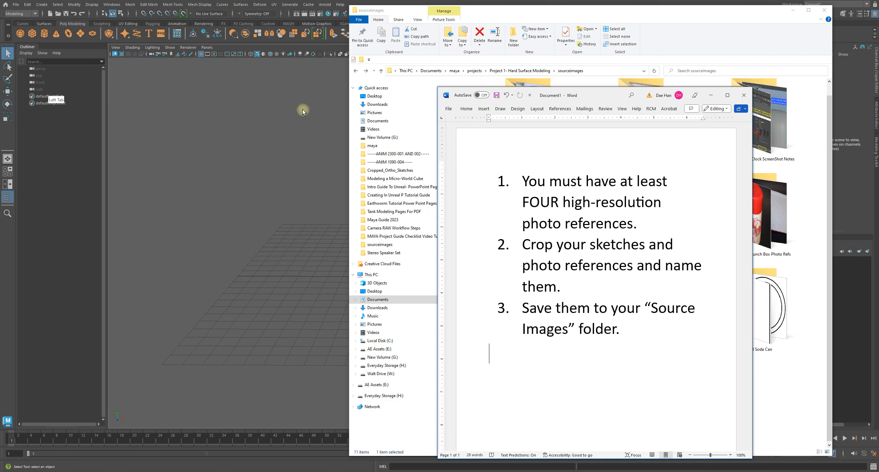
pyautogui.moveTo(599, 95); pyautogui.dragTo(193, 75)
pyautogui.click(712, 395)
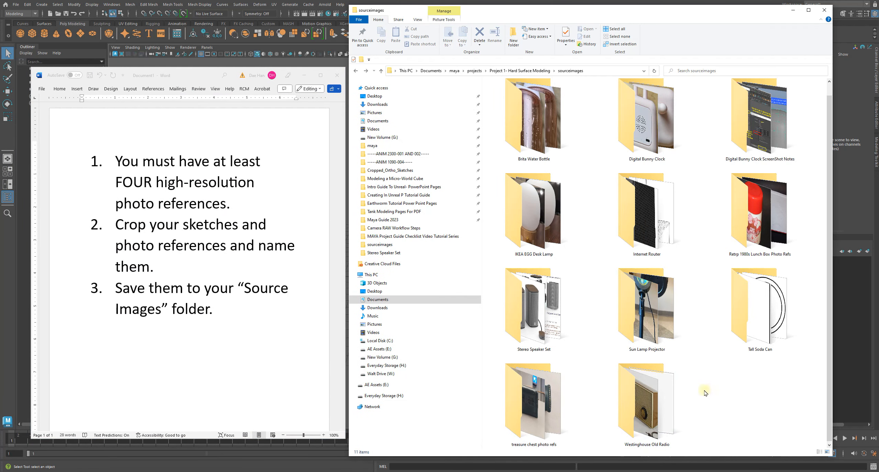
# Open the Digital Bunny Clock folder to review its images, and return to sourceimages with nothing selected.
pyautogui.doubleClick(645, 121)
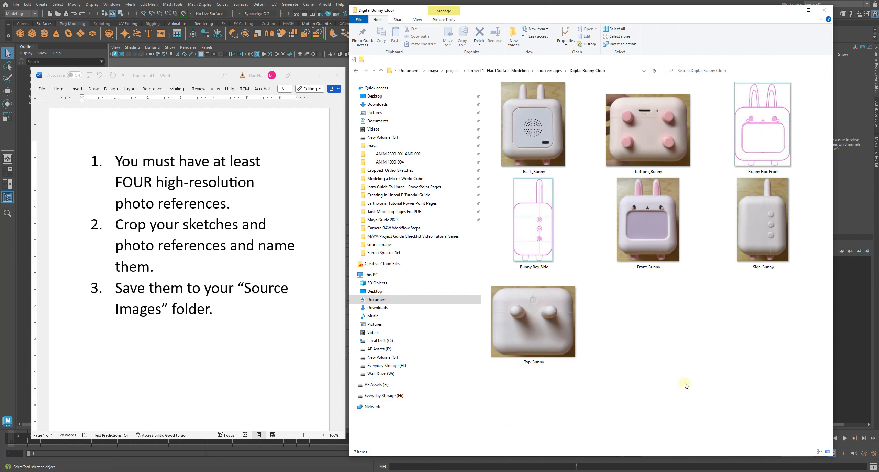
pyautogui.click(356, 71)
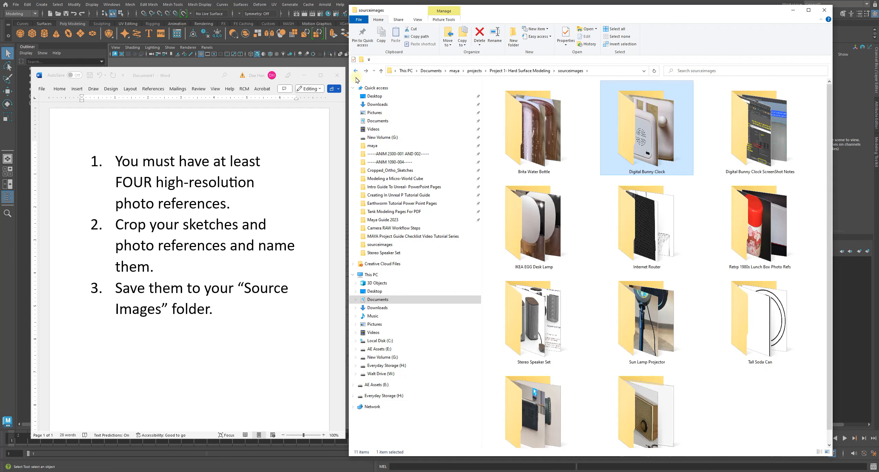
pyautogui.click(750, 412)
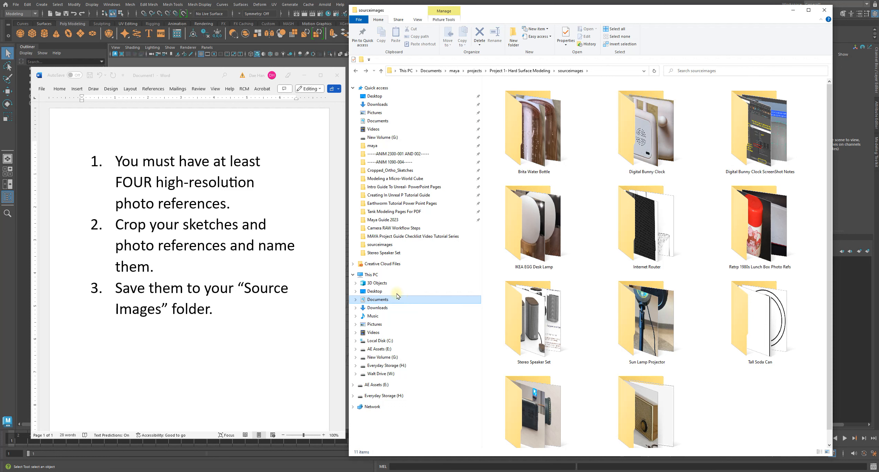
# Shift the Word window slightly away from the file browser and read the checklist item about the "Source Images" folder.
pyautogui.moveTo(204, 76); pyautogui.dragTo(191, 78)
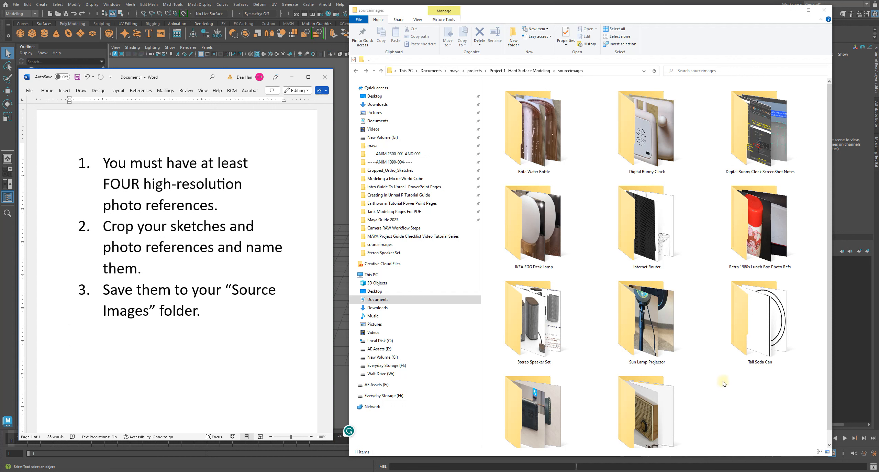
pyautogui.click(225, 309)
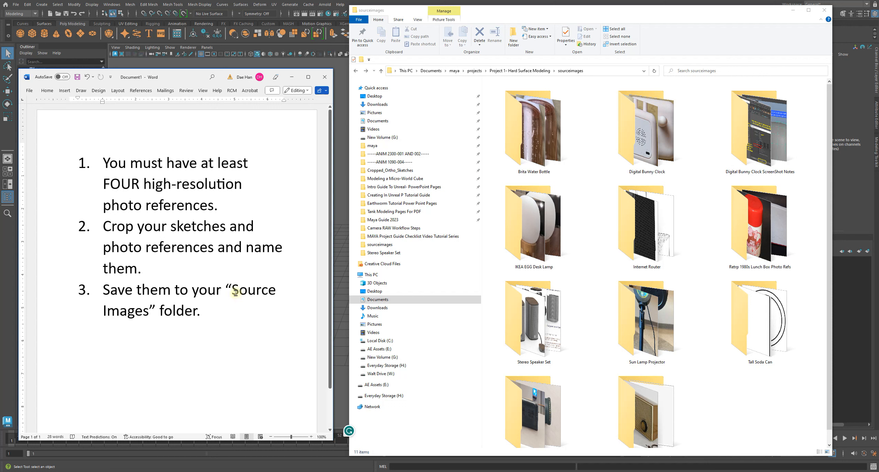
pyautogui.click(744, 402)
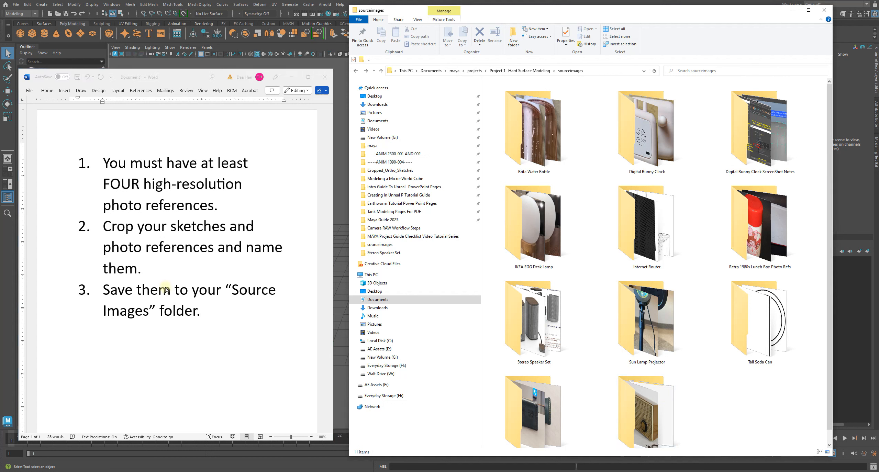
# Go up to the "Project 1- Hard Surface Modeling" folder and reopen its sourceimages folder.
pyautogui.click(515, 71)
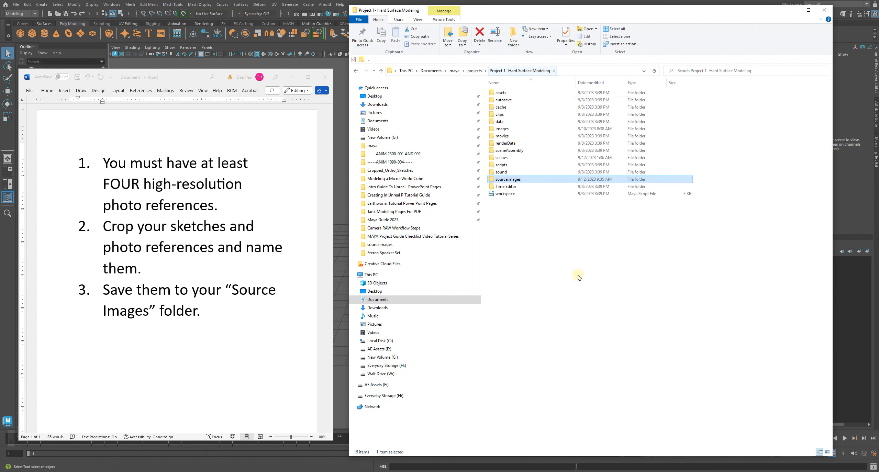
pyautogui.doubleClick(511, 180)
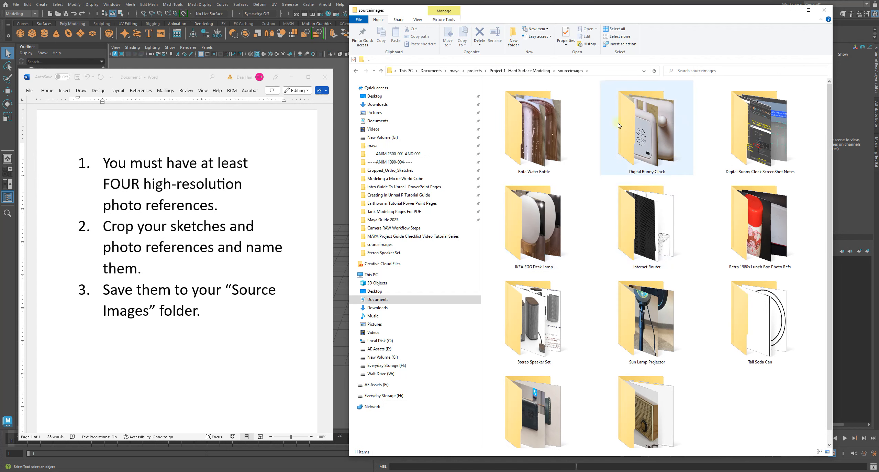
pyautogui.click(646, 321)
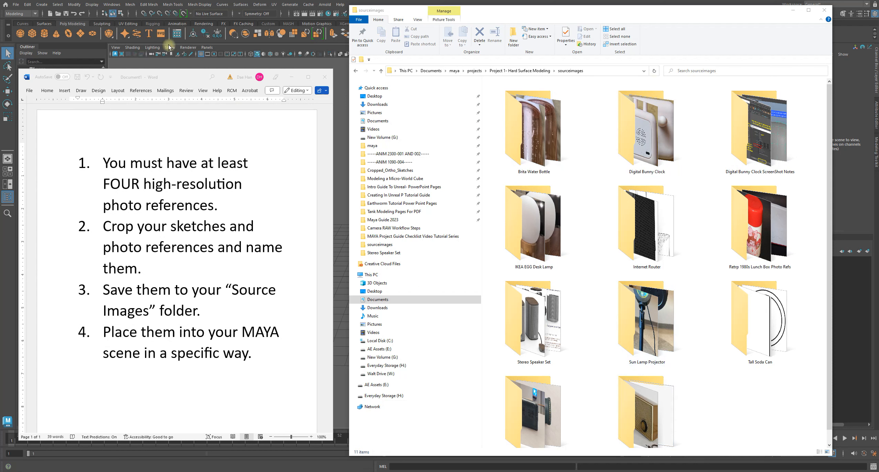
# Switch to Maya, open the Set Project dialog and move it fully into view.
pyautogui.click(474, 195)
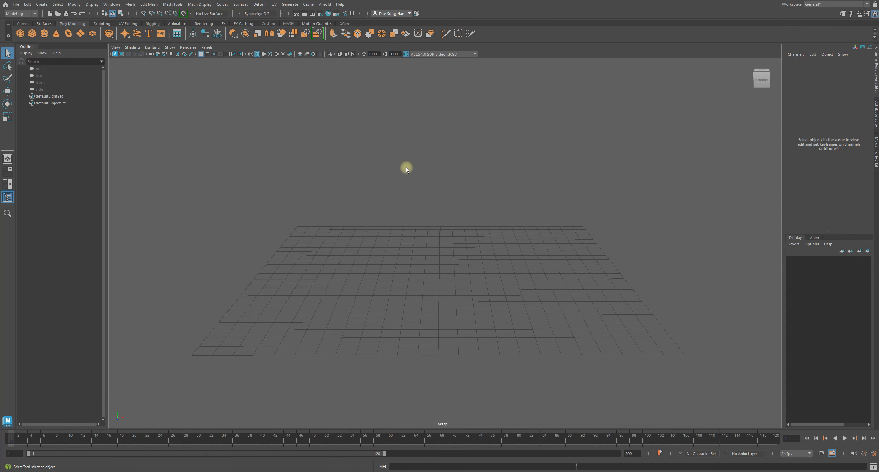
pyautogui.click(16, 4)
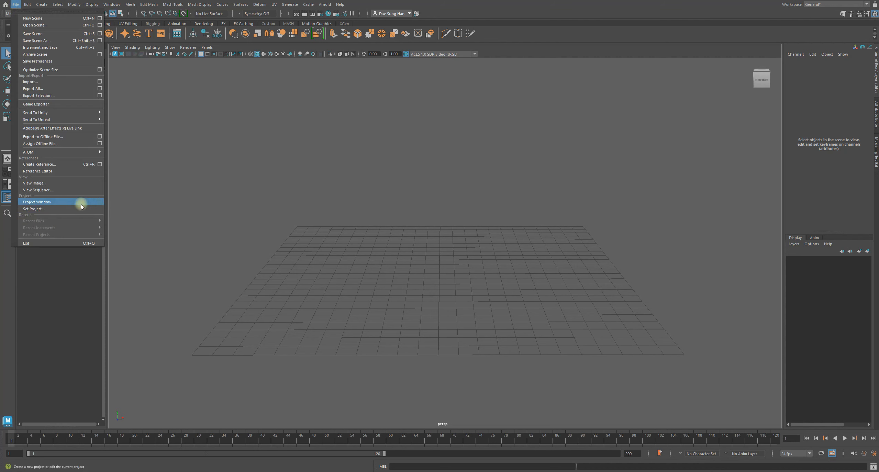
pyautogui.click(35, 209)
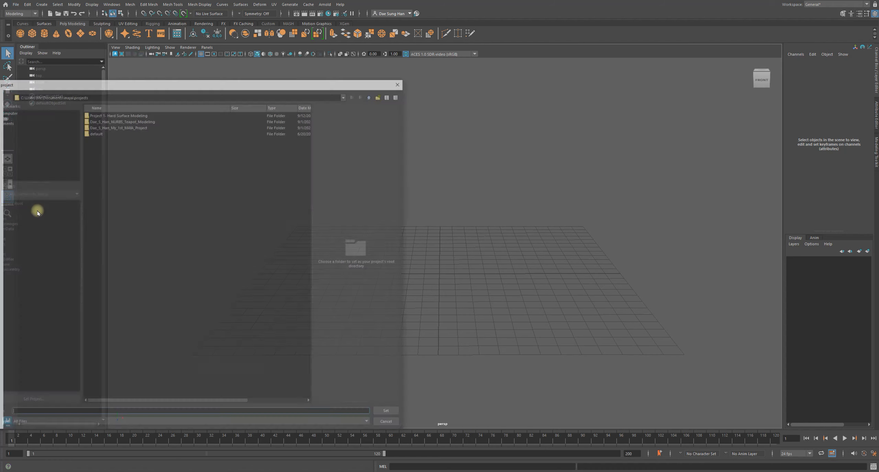
pyautogui.moveTo(166, 82); pyautogui.dragTo(378, 80)
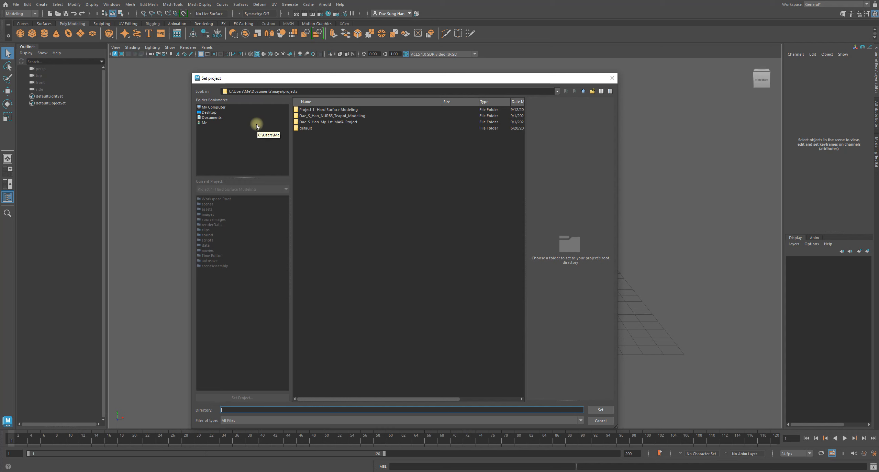
# Examine the existing project folders in the Set Project dialog, from "Project 1- Hard Surface Modeling" to "default", and cancel without setting one.
pyautogui.click(322, 109)
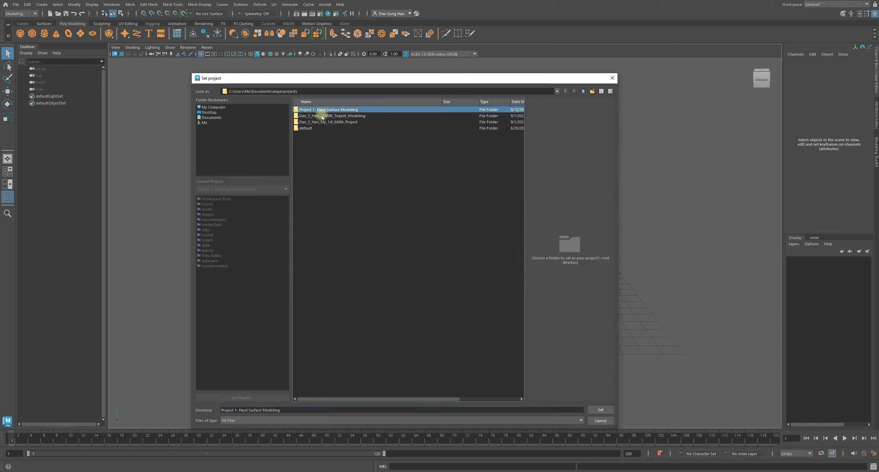
pyautogui.click(302, 129)
pyautogui.click(311, 116)
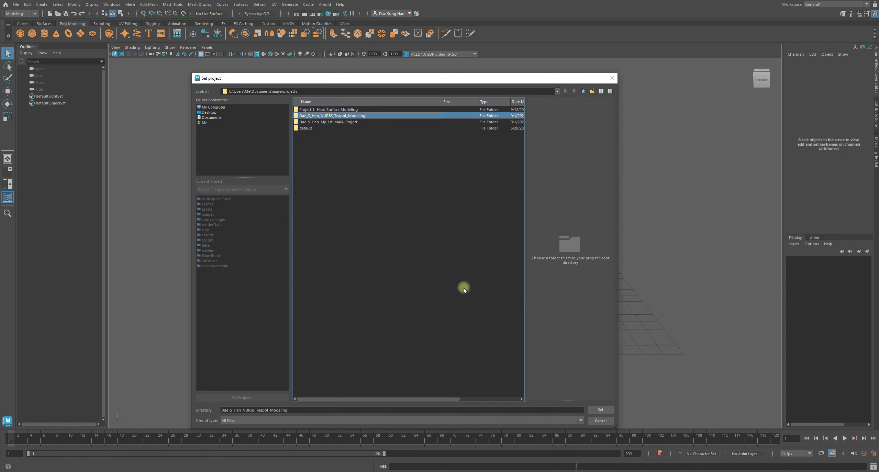
pyautogui.press('Down')
pyautogui.click(316, 120)
pyautogui.click(317, 110)
pyautogui.click(315, 115)
pyautogui.click(313, 124)
pyautogui.click(313, 127)
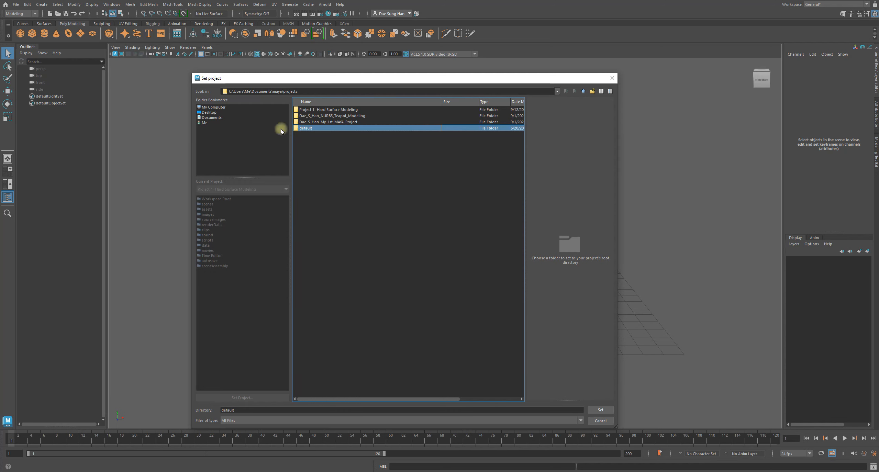
pyautogui.moveTo(210, 83); pyautogui.dragTo(202, 69)
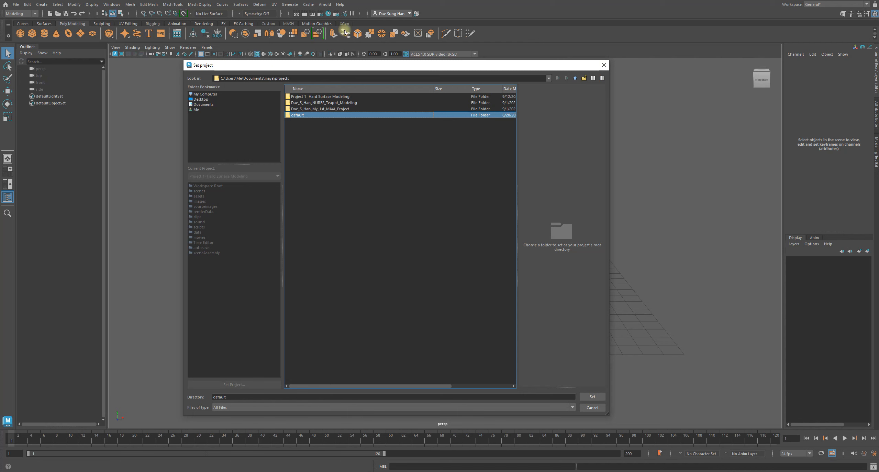
pyautogui.click(596, 409)
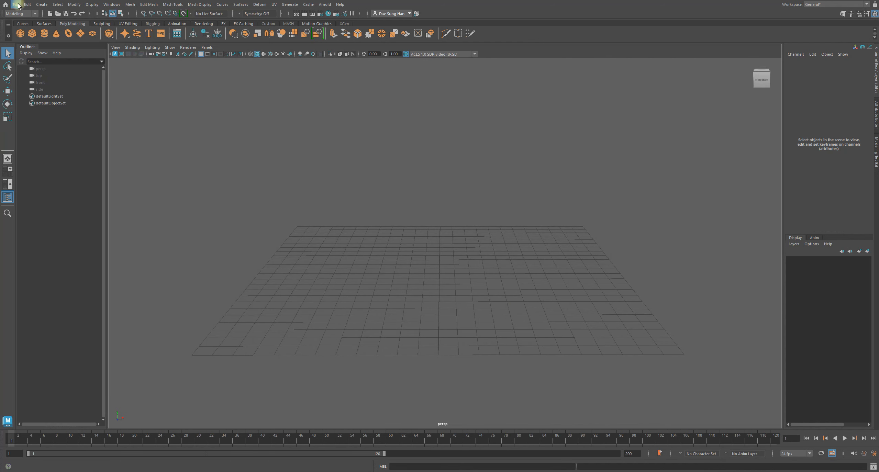
# Create a new project named "Surviving MAYA Project Guide" in the Project Window, keeping the default folder locations.
pyautogui.click(16, 4)
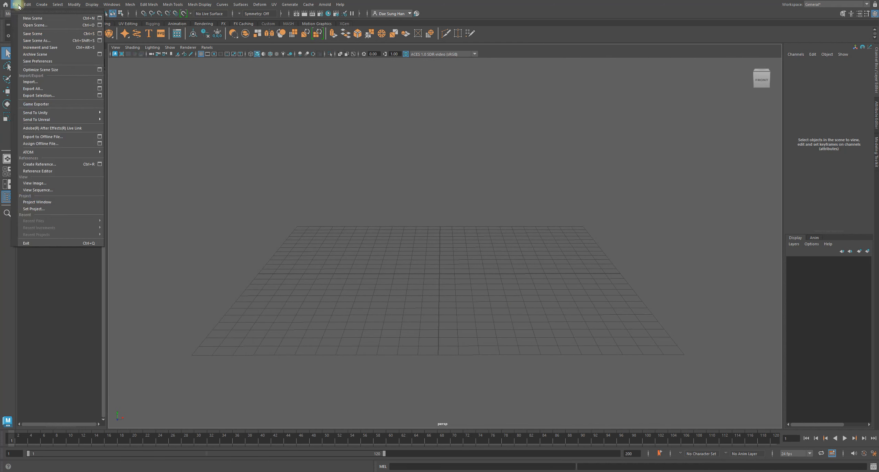
pyautogui.click(59, 201)
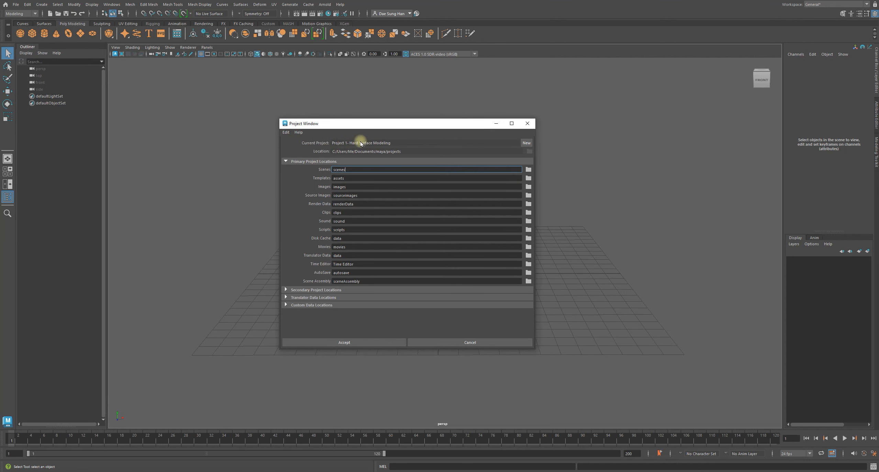
pyautogui.click(526, 142)
pyautogui.doubleClick(347, 143)
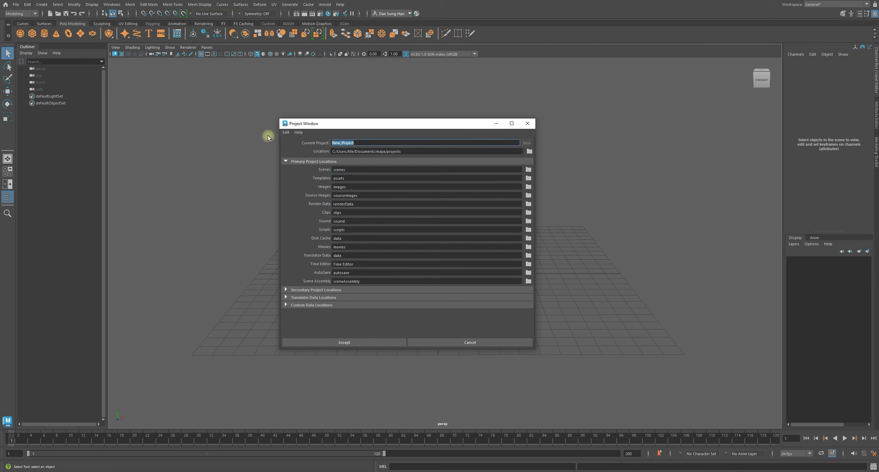
pyautogui.write('Surviving ')
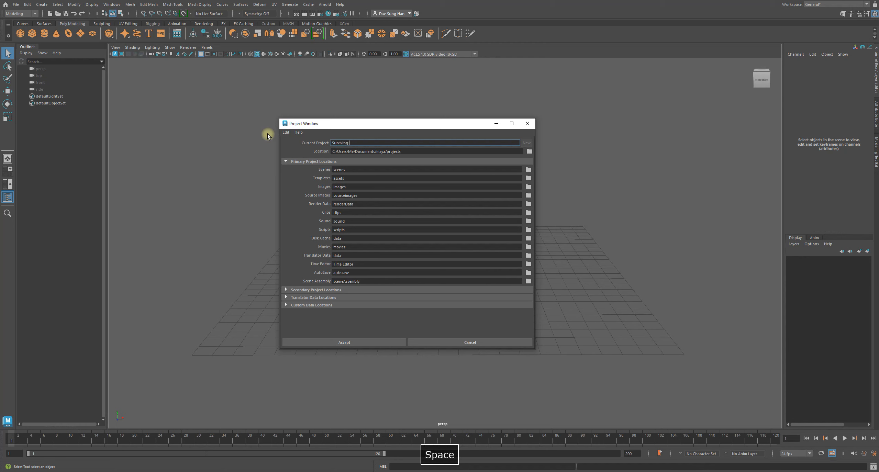
pyautogui.write('MAYA Project ')
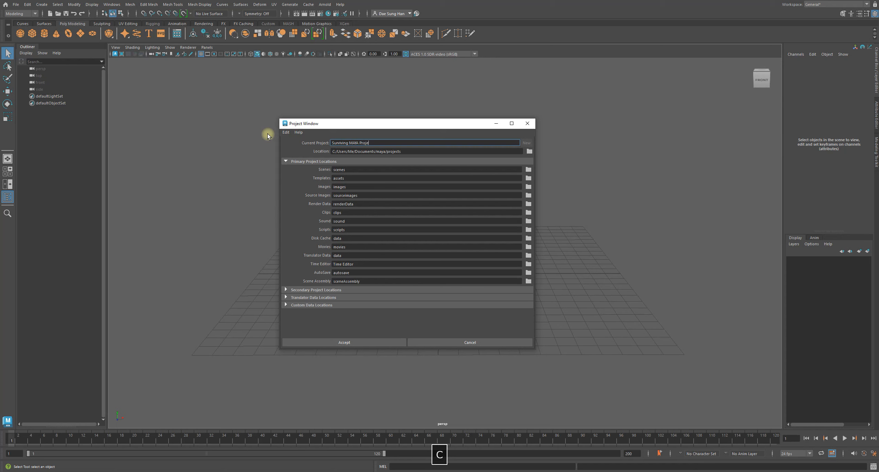
pyautogui.write('Guide')
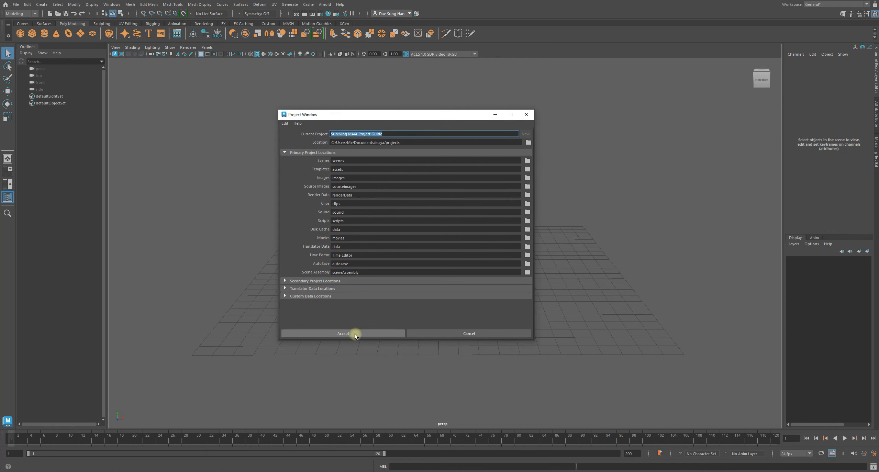
pyautogui.click(354, 334)
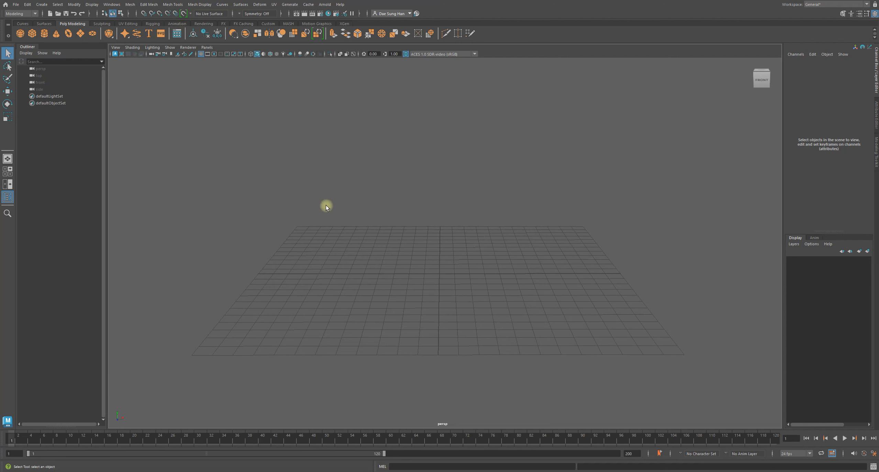
# Open the Save As dialog and check that its path leads to the new project's scenes folder.
pyautogui.hotkey('ctrl', 'shift', 's')
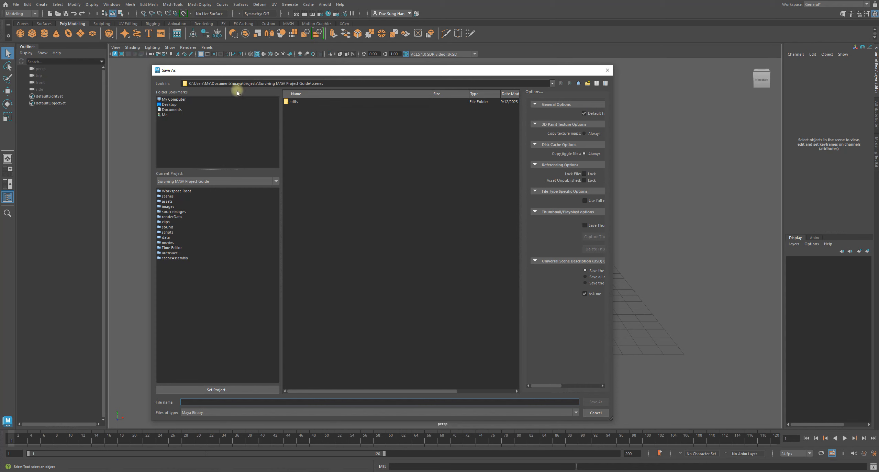
pyautogui.moveTo(226, 86); pyautogui.dragTo(324, 83)
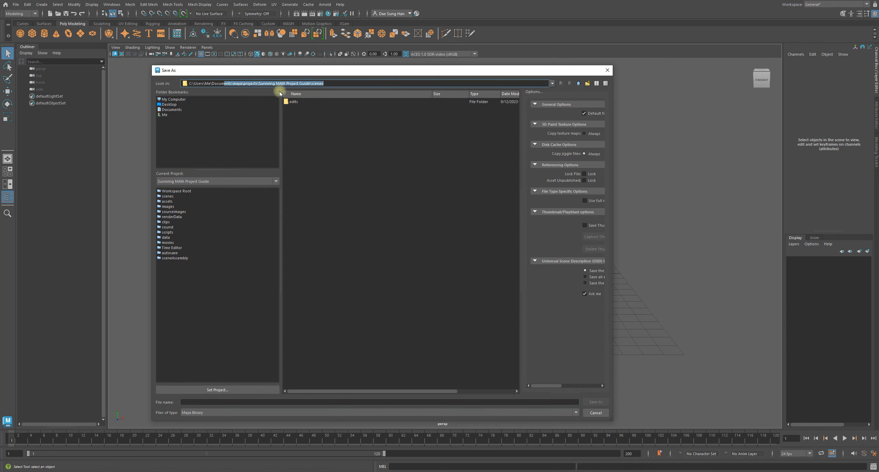
pyautogui.click(268, 85)
pyautogui.moveTo(258, 83); pyautogui.dragTo(339, 84)
pyautogui.click(340, 185)
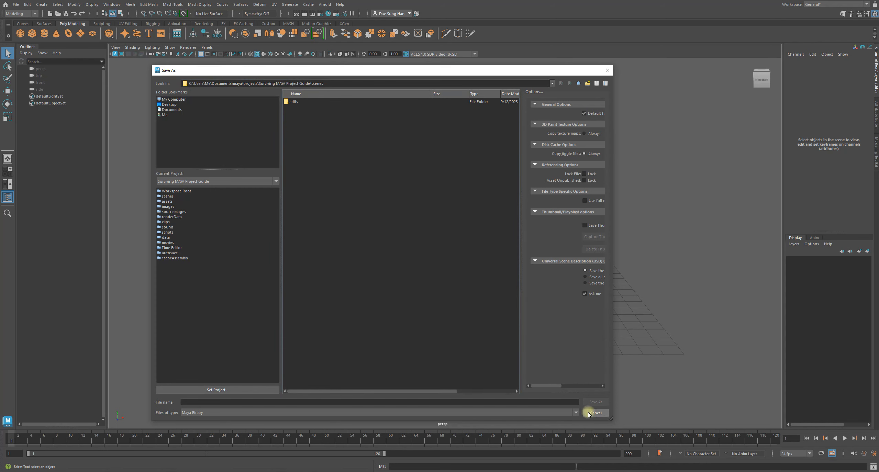
# Save the scene in the project's scenes folder as "Surviving Maya Guide- Part 2- Setting Up Image References".
pyautogui.click(222, 401)
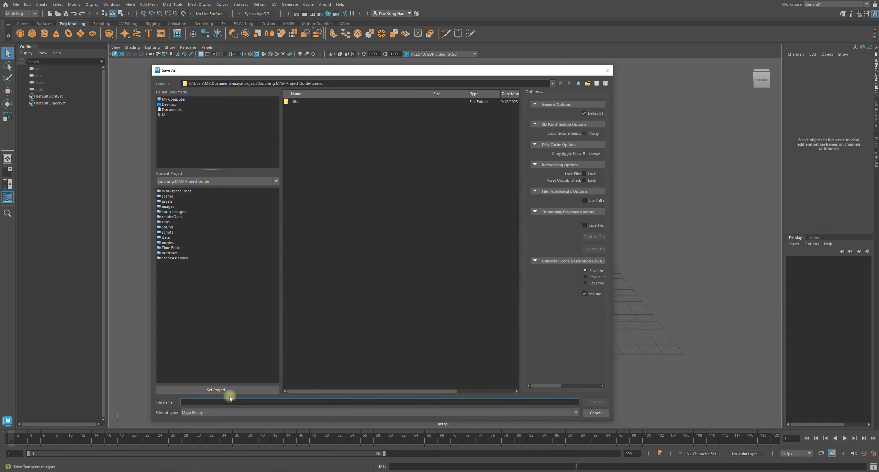
pyautogui.write('Surviving Maya ')
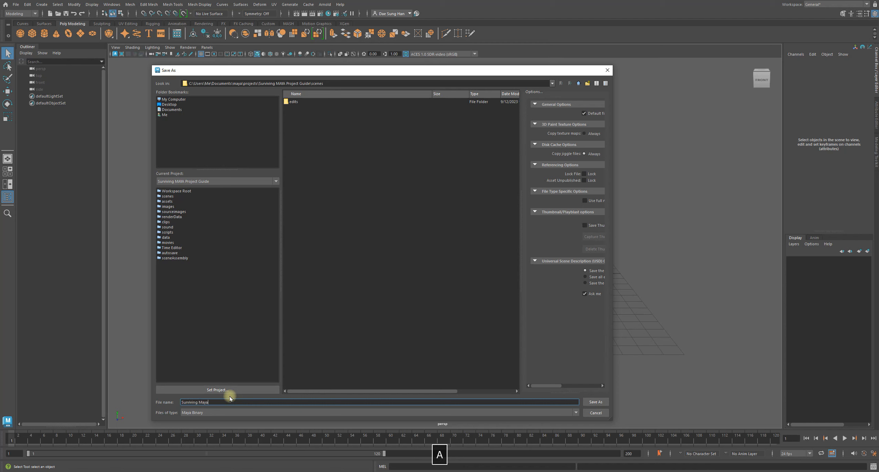
pyautogui.write('Guide')
pyautogui.press('BackSpace')
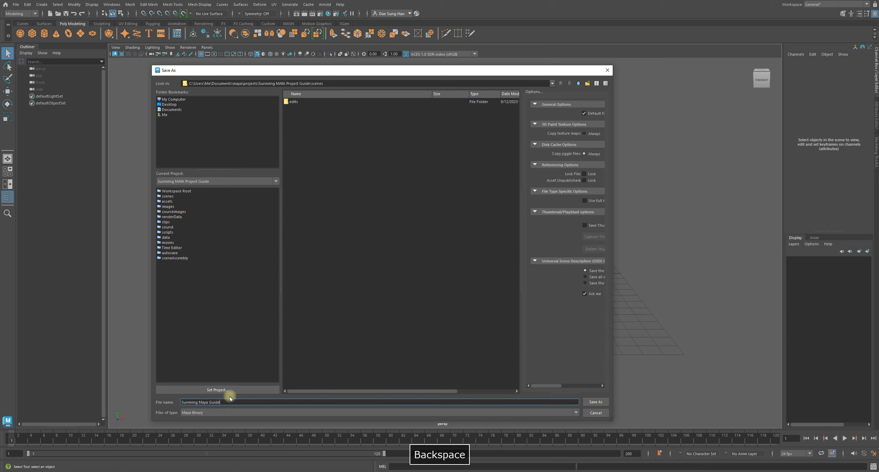
pyautogui.press('BackSpace')
pyautogui.write('- ')
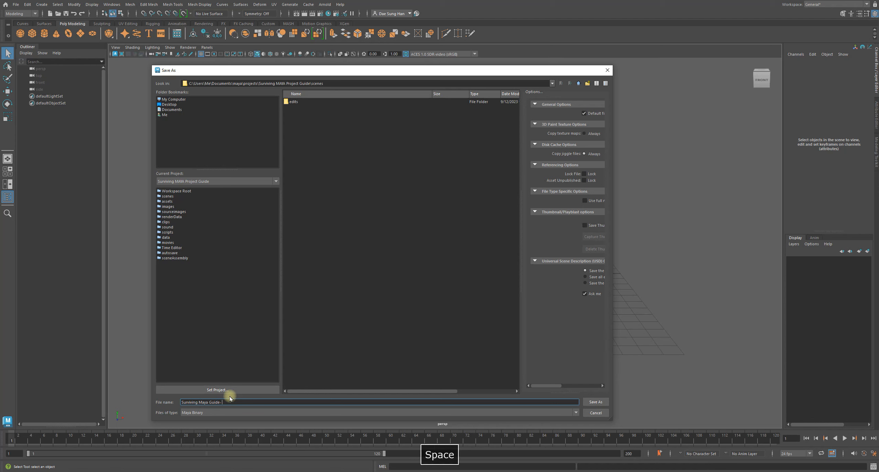
pyautogui.write('Pa')
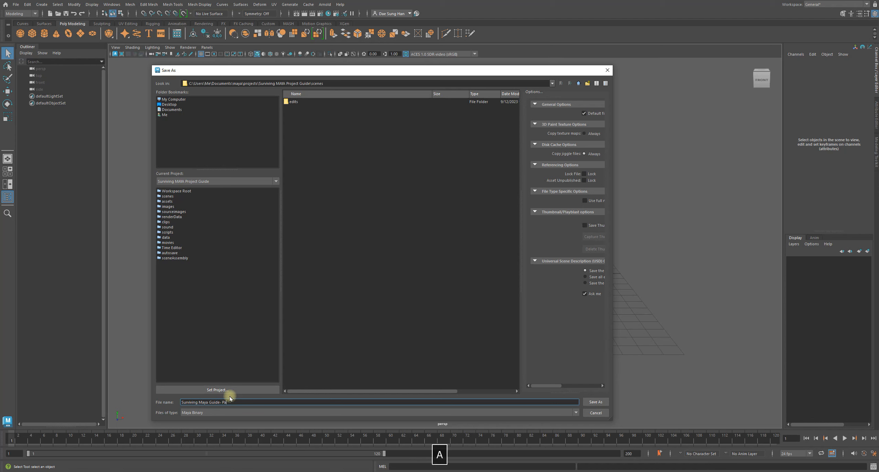
pyautogui.write('rt 2')
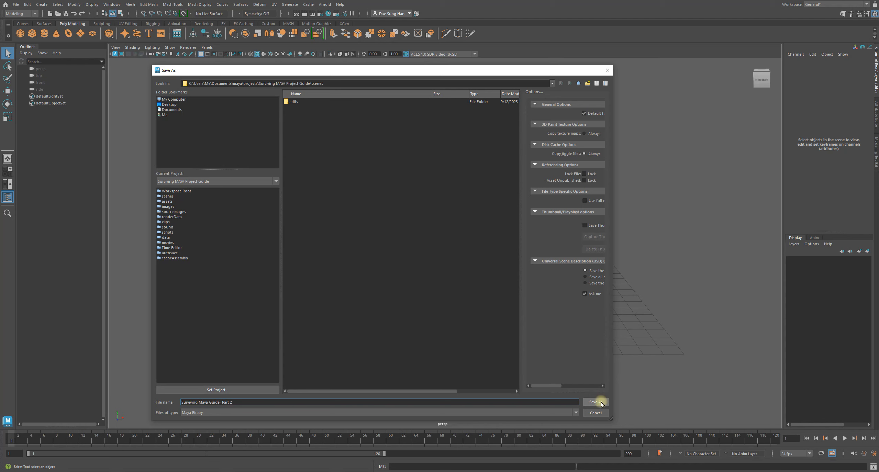
pyautogui.write('- ')
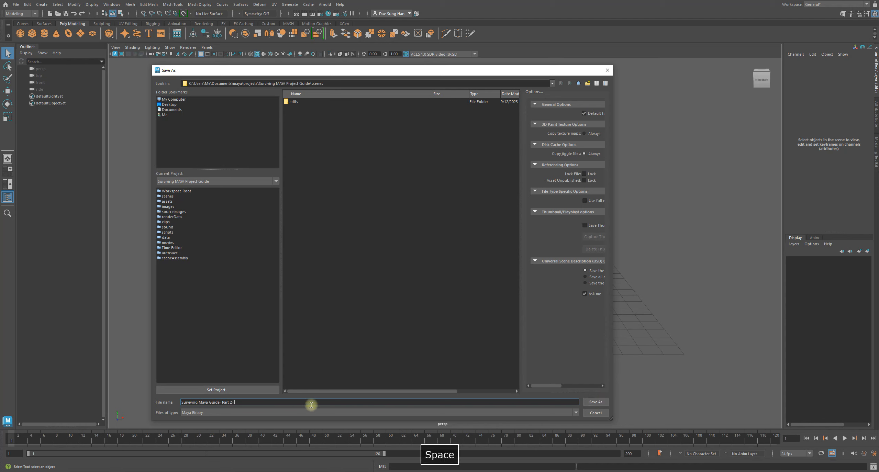
pyautogui.write('Setting Up ')
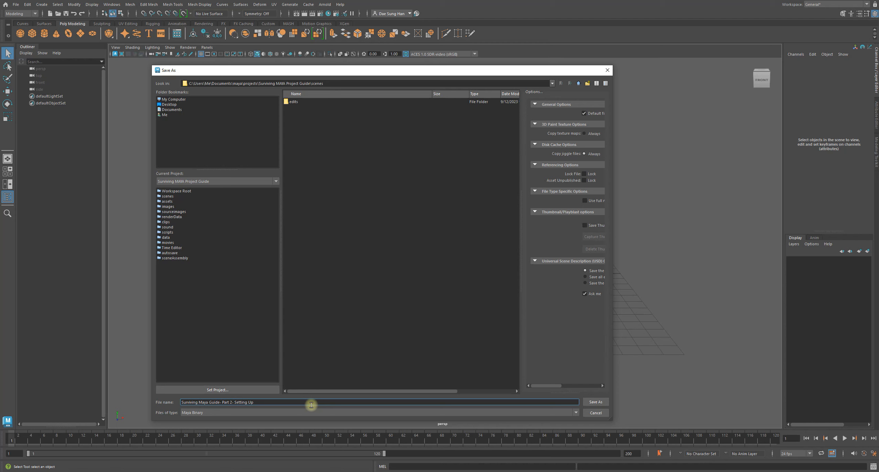
pyautogui.write('Image R')
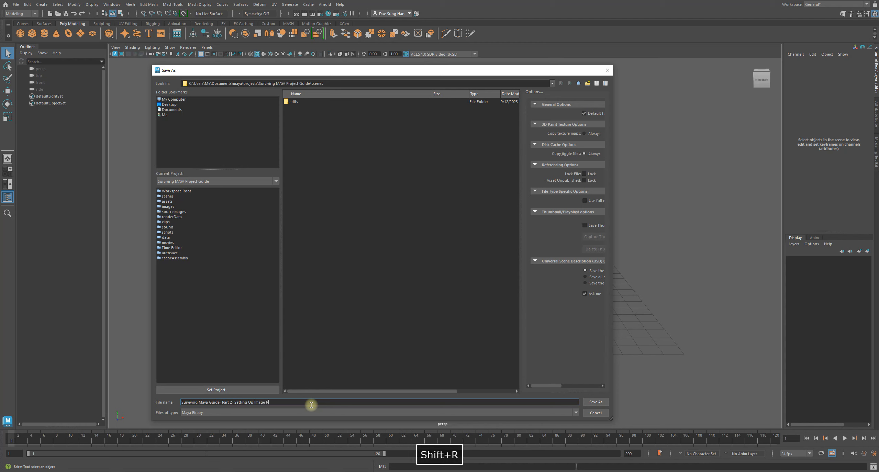
pyautogui.write('eferences')
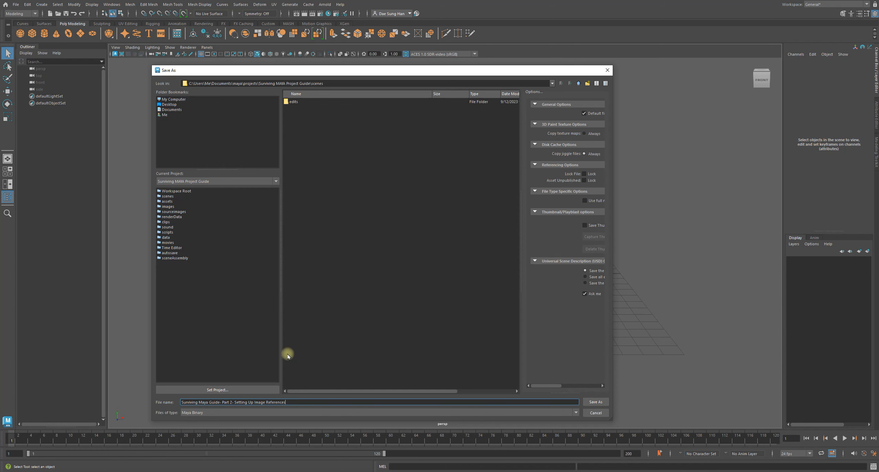
pyautogui.press('Return')
# Switch from the single perspective view to the four-view layout.
pyautogui.keyDown('alt'); pyautogui.moveTo(461, 272); pyautogui.dragTo(439, 286, button='middle'); pyautogui.keyUp('alt')
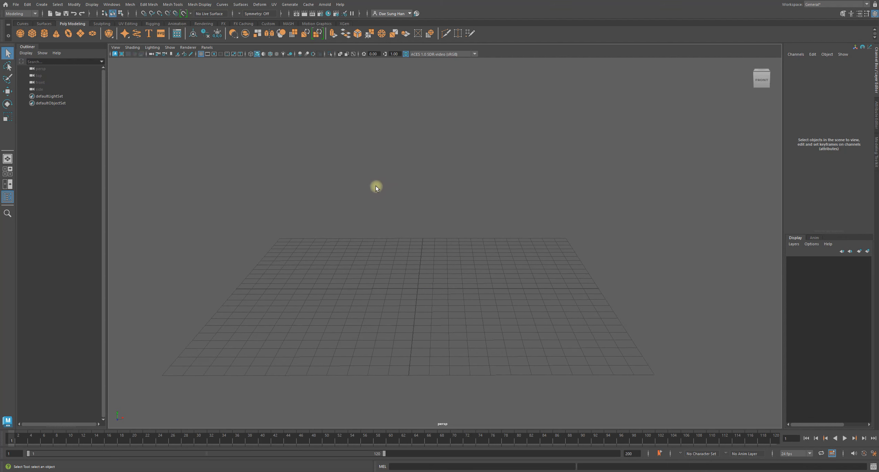
pyautogui.press('space')
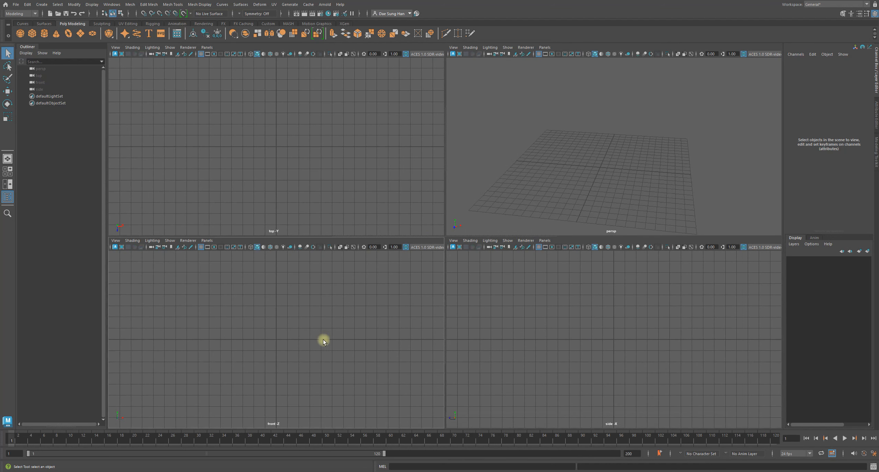
pyautogui.keyDown('alt'); pyautogui.moveTo(280, 333); pyautogui.dragTo(307, 340, button='middle'); pyautogui.keyUp('alt')
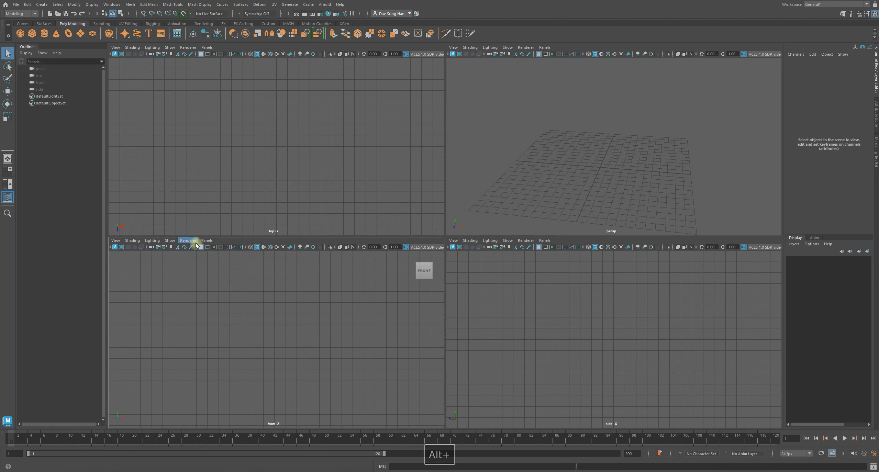
pyautogui.click(115, 240)
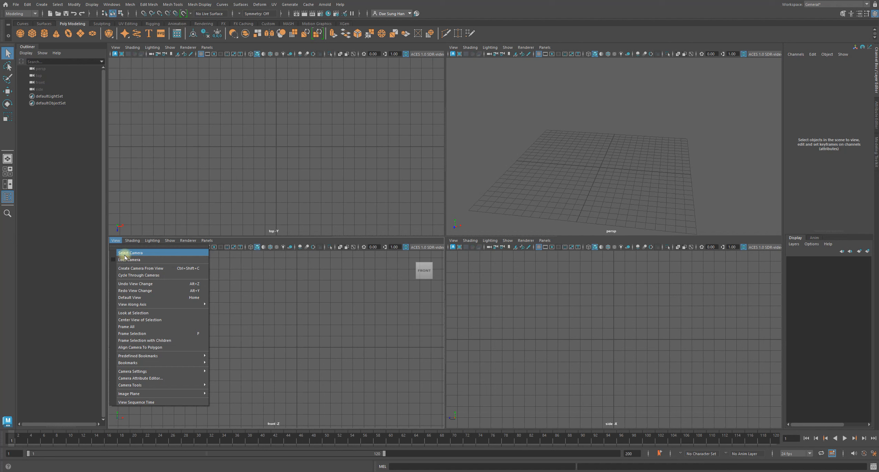
pyautogui.click(123, 257)
pyautogui.keyDown('alt'); pyautogui.moveTo(214, 314); pyautogui.dragTo(328, 290, button='middle'); pyautogui.keyUp('alt')
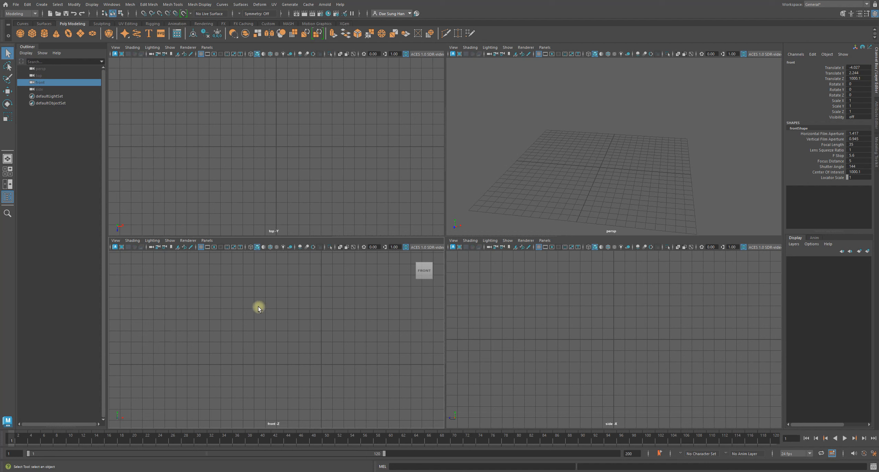
pyautogui.click(116, 240)
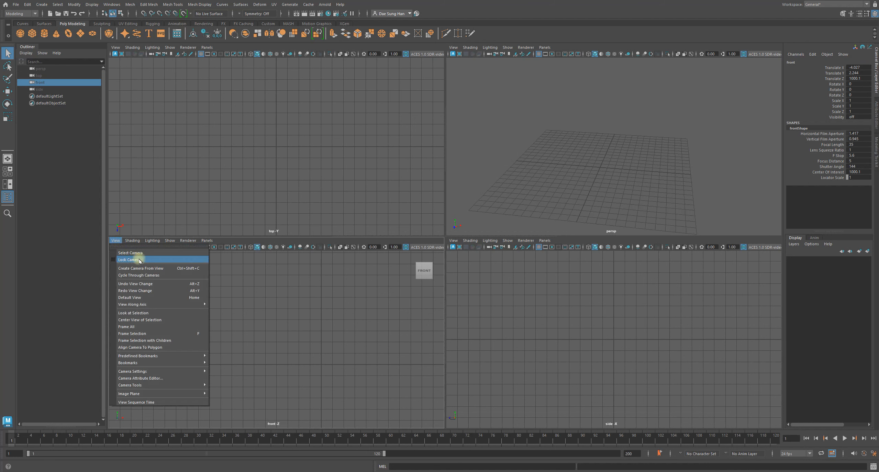
pyautogui.click(276, 300)
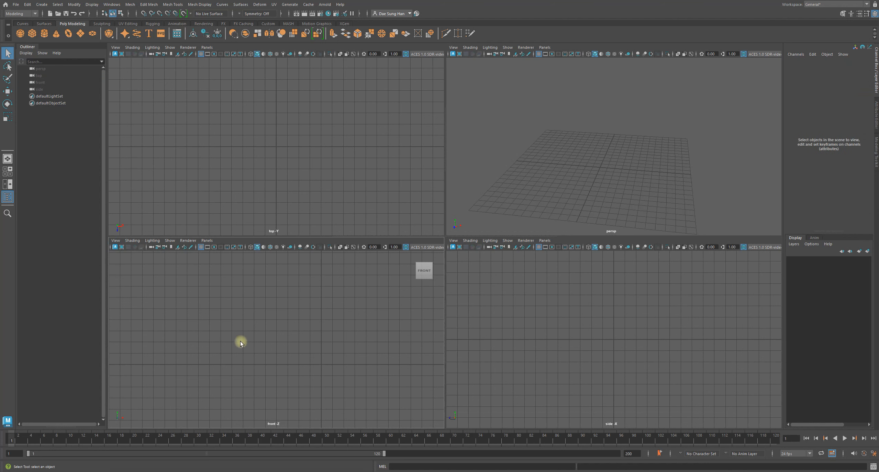
# Select the front camera and create an image plane for it from its Environment attributes.
pyautogui.click(38, 83)
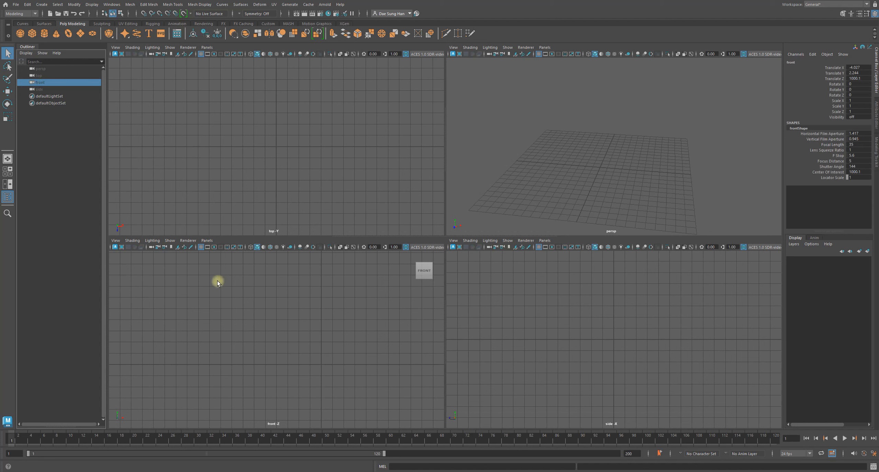
pyautogui.click(875, 112)
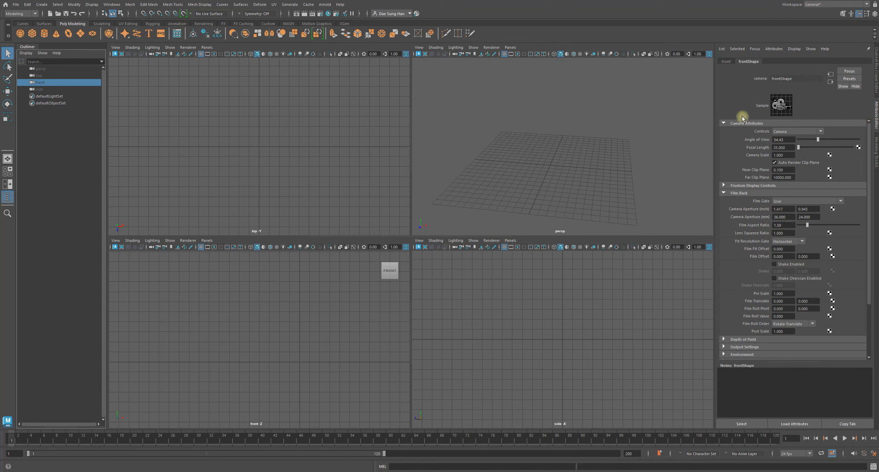
pyautogui.click(754, 124)
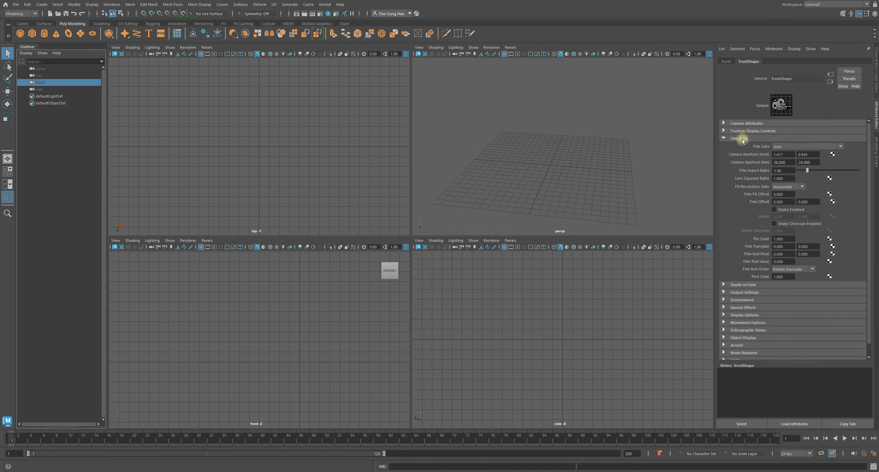
pyautogui.click(744, 138)
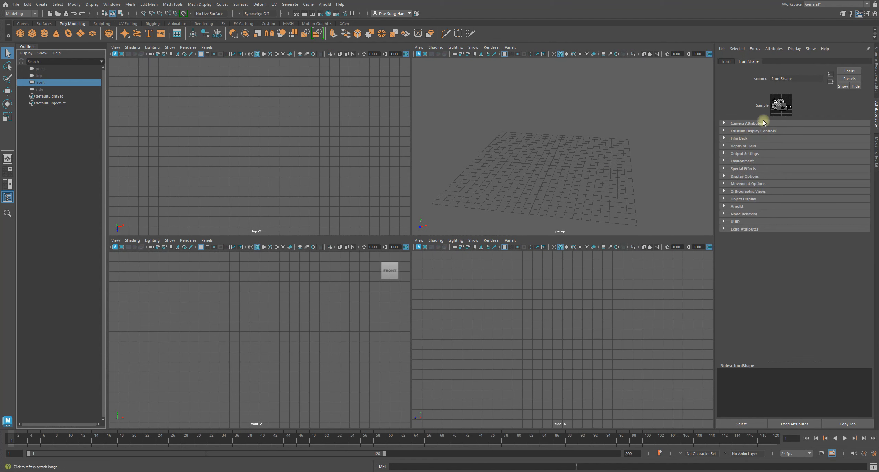
pyautogui.click(738, 161)
pyautogui.click(805, 178)
# Activate the Move tool, browse for the image plane's picture and open the "Digital Bunny Clock" folder in sourceimages.
pyautogui.keyDown('alt'); pyautogui.moveTo(626, 156); pyautogui.dragTo(568, 138, button='right'); pyautogui.keyUp('alt')
pyautogui.press('w')
pyautogui.moveTo(569, 138)
pyautogui.keyDown('alt'); pyautogui.mouseDown()
pyautogui.moveTo(584, 148)
pyautogui.moveTo(503, 167)
pyautogui.moveTo(619, 143)
pyautogui.moveTo(531, 149)
pyautogui.moveTo(559, 151)
pyautogui.moveTo(571, 186)
pyautogui.moveTo(575, 139)
pyautogui.mouseUp(); pyautogui.keyUp('alt')
pyautogui.keyDown('alt'); pyautogui.moveTo(333, 374); pyautogui.dragTo(315, 365, button='middle'); pyautogui.keyUp('alt')
pyautogui.keyDown('alt'); pyautogui.moveTo(314, 366); pyautogui.dragTo(246, 341, button='right'); pyautogui.keyUp('alt')
pyautogui.keyDown('alt'); pyautogui.moveTo(246, 341); pyautogui.dragTo(304, 322, button='middle'); pyautogui.keyUp('alt')
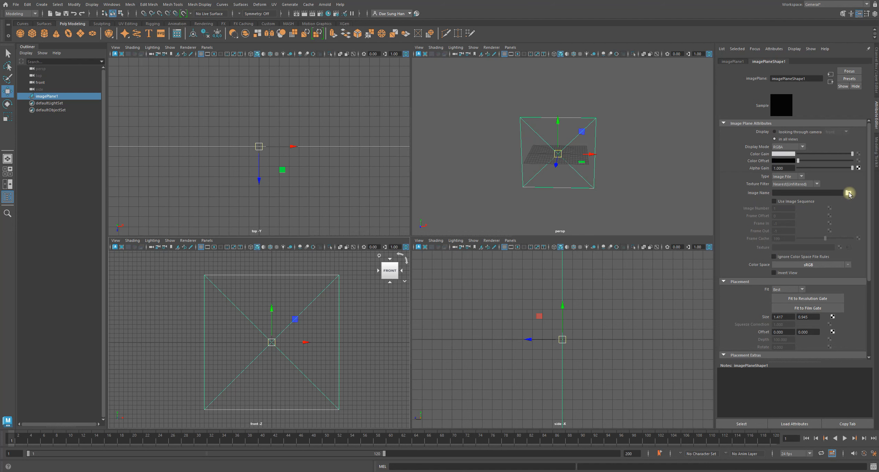
pyautogui.click(848, 193)
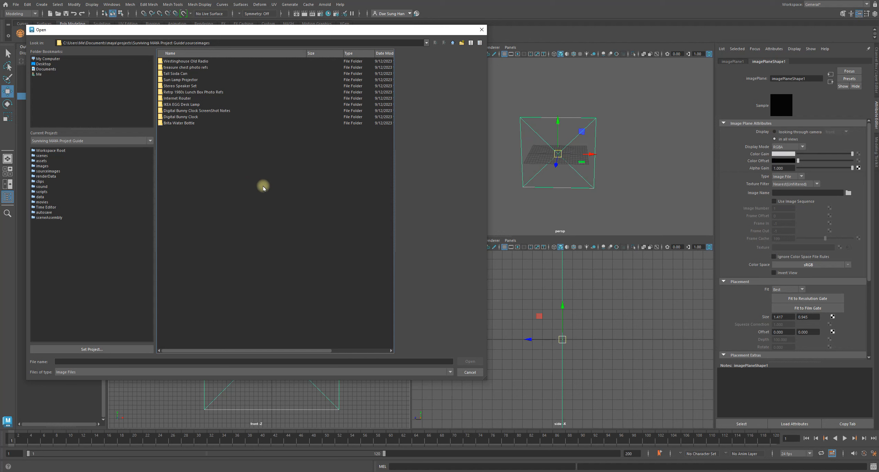
pyautogui.moveTo(306, 33); pyautogui.dragTo(358, 70)
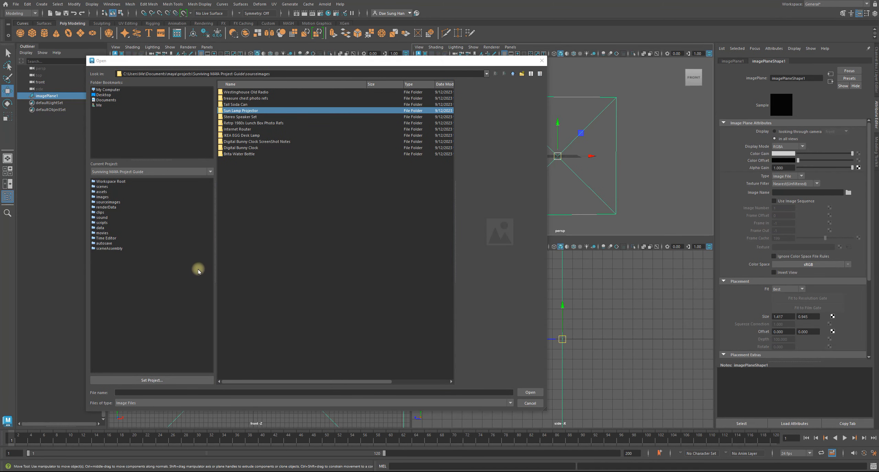
pyautogui.moveTo(241, 66); pyautogui.dragTo(257, 75)
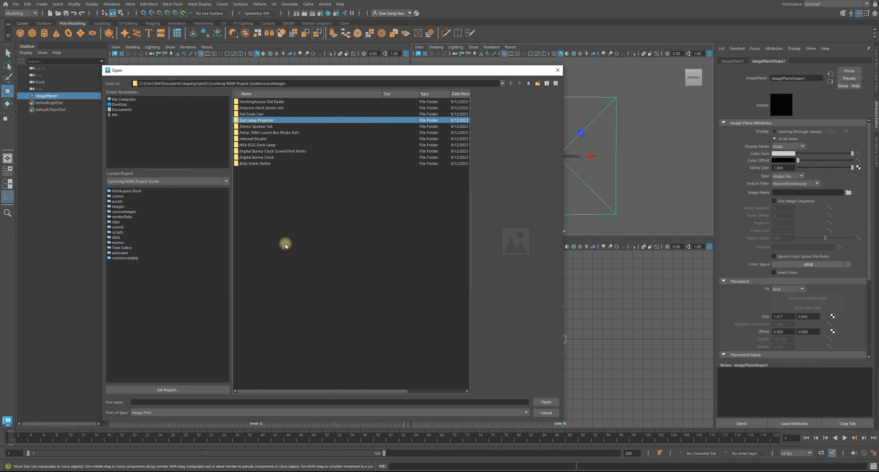
pyautogui.click(262, 157)
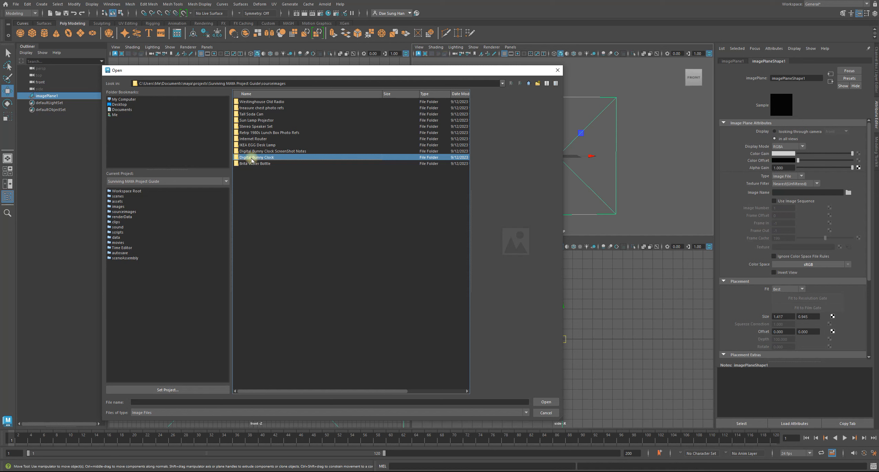
pyautogui.doubleClick(252, 159)
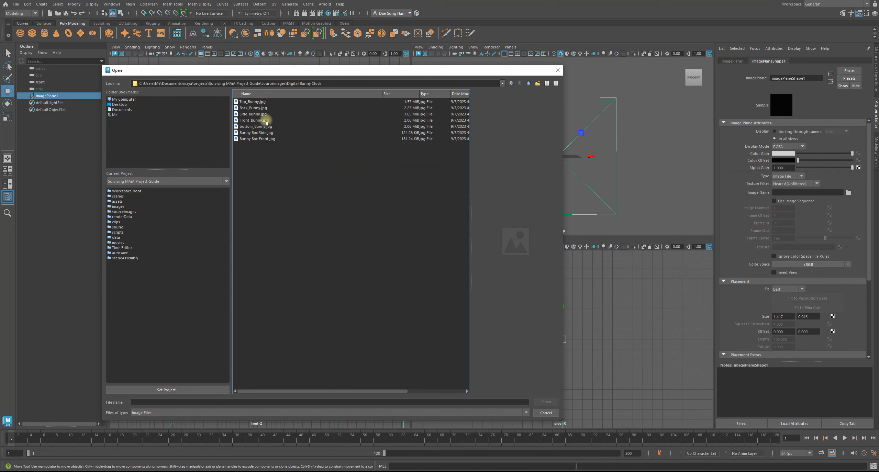
# Enlarge the file dialog to preview the drawings and load "Bunny Box Front.jpg" into the image plane.
pyautogui.click(255, 139)
pyautogui.click(256, 133)
pyautogui.click(258, 140)
pyautogui.moveTo(563, 176); pyautogui.dragTo(666, 173)
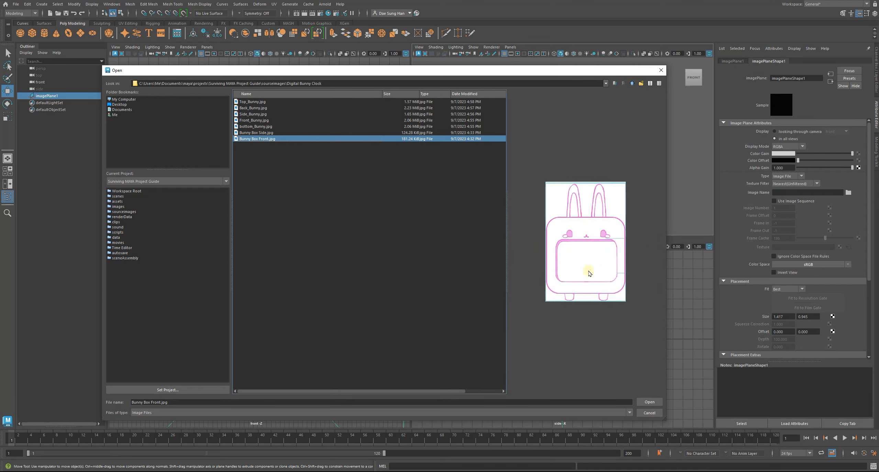
pyautogui.click(648, 401)
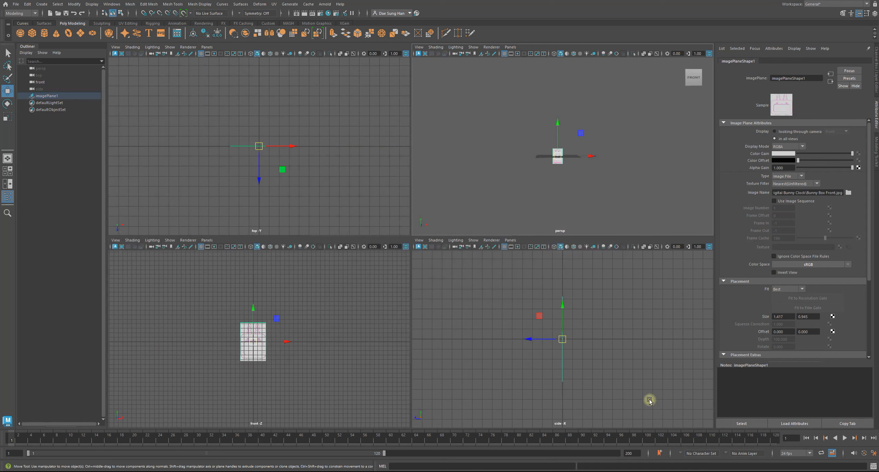
# Move the front image plane about 91 units backward along Z, behind the grid, and deselect it.
pyautogui.keyDown('alt'); pyautogui.moveTo(564, 177); pyautogui.dragTo(467, 135); pyautogui.keyUp('alt')
pyautogui.scroll(-3, 555, 157)
pyautogui.keyDown('alt'); pyautogui.moveTo(584, 133); pyautogui.dragTo(551, 122); pyautogui.keyUp('alt')
pyautogui.keyDown('alt'); pyautogui.moveTo(494, 118); pyautogui.dragTo(520, 135); pyautogui.keyUp('alt')
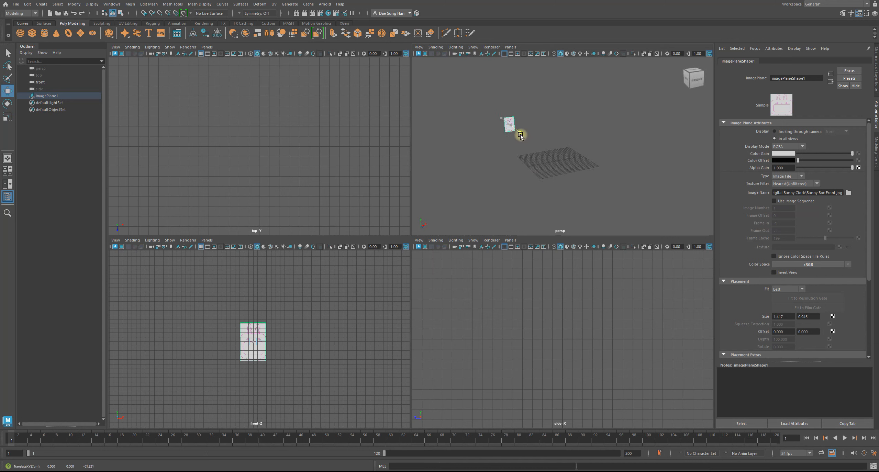
pyautogui.keyDown('alt'); pyautogui.moveTo(564, 158); pyautogui.dragTo(516, 141); pyautogui.keyUp('alt')
pyautogui.keyDown('alt'); pyautogui.moveTo(516, 141); pyautogui.dragTo(719, 196, button='right'); pyautogui.keyUp('alt')
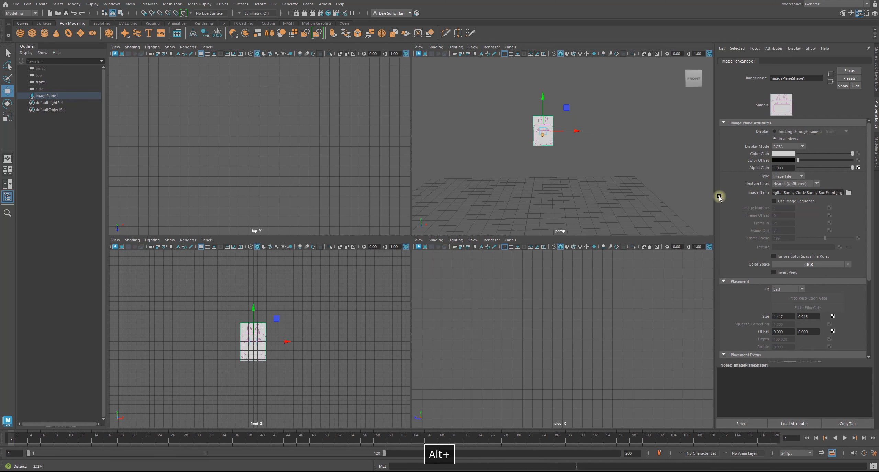
pyautogui.click(579, 178)
pyautogui.keyDown('alt'); pyautogui.moveTo(534, 188); pyautogui.dragTo(538, 148); pyautogui.keyUp('alt')
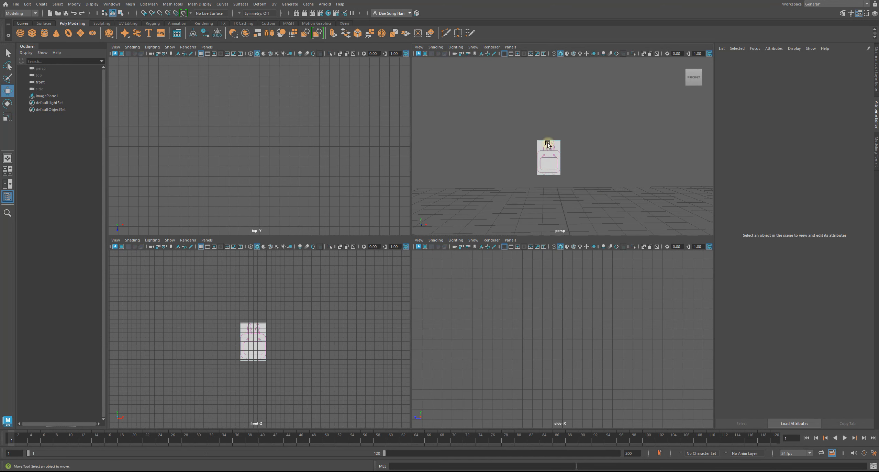
# Inspect the front image plane and its distance behind the grid from several angles in the enlarged perspective view.
pyautogui.keyDown('alt'); pyautogui.moveTo(568, 168); pyautogui.dragTo(565, 184); pyautogui.keyUp('alt')
pyautogui.click(588, 85)
pyautogui.moveTo(581, 100); pyautogui.dragTo(518, 176)
pyautogui.click(526, 170)
pyautogui.keyDown('alt'); pyautogui.scroll(10, 522, 173); pyautogui.keyUp('alt')
pyautogui.press('space')
pyautogui.keyDown('alt'); pyautogui.moveTo(425, 250); pyautogui.dragTo(426, 192); pyautogui.keyUp('alt')
pyautogui.keyDown('alt'); pyautogui.moveTo(426, 191); pyautogui.dragTo(329, 188, button='right'); pyautogui.keyUp('alt')
pyautogui.keyDown('alt'); pyautogui.moveTo(395, 210); pyautogui.dragTo(417, 204); pyautogui.keyUp('alt')
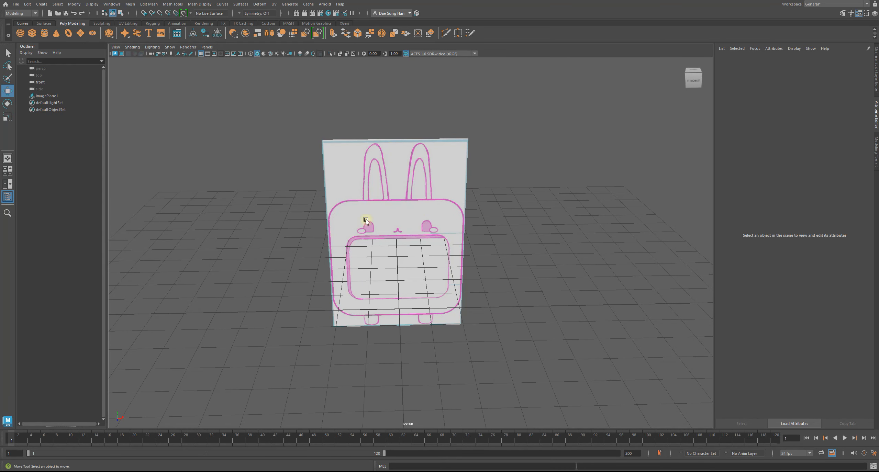
pyautogui.keyDown('alt'); pyautogui.moveTo(335, 115); pyautogui.dragTo(408, 213, button='right'); pyautogui.keyUp('alt')
pyautogui.click(407, 213)
pyautogui.keyDown('alt'); pyautogui.moveTo(482, 247); pyautogui.dragTo(609, 233); pyautogui.keyUp('alt')
pyautogui.click(550, 237)
pyautogui.keyDown('alt'); pyautogui.moveTo(433, 240); pyautogui.dragTo(385, 186); pyautogui.keyUp('alt')
pyautogui.click(278, 165)
pyautogui.moveTo(280, 169); pyautogui.dragTo(351, 174)
pyautogui.keyDown('alt'); pyautogui.moveTo(368, 235); pyautogui.dragTo(377, 203, button='right'); pyautogui.keyUp('alt')
pyautogui.keyDown('alt'); pyautogui.moveTo(457, 234); pyautogui.dragTo(403, 178); pyautogui.keyUp('alt')
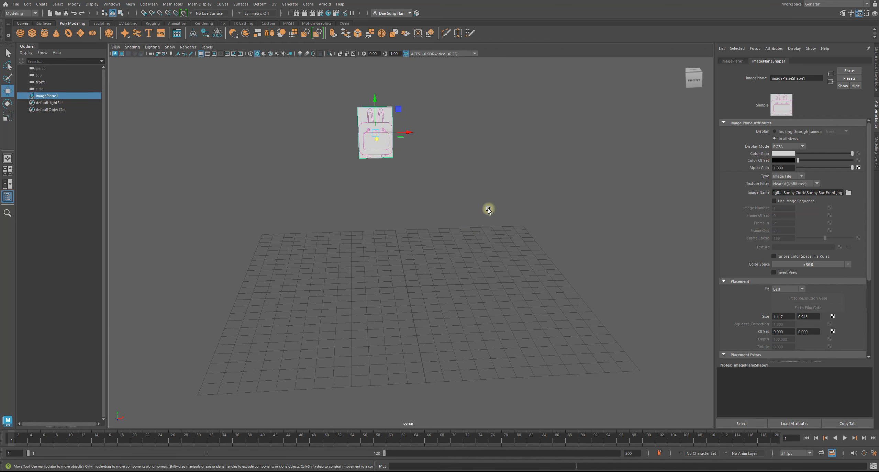
pyautogui.keyDown('alt'); pyautogui.moveTo(480, 200); pyautogui.dragTo(471, 197, button='right'); pyautogui.keyUp('alt')
# Check the bunny drawing in the front view, deselect it, and review its placement in the perspective view.
pyautogui.press('space')
pyautogui.keyDown('alt'); pyautogui.moveTo(279, 315); pyautogui.dragTo(293, 343, button='right'); pyautogui.keyUp('alt')
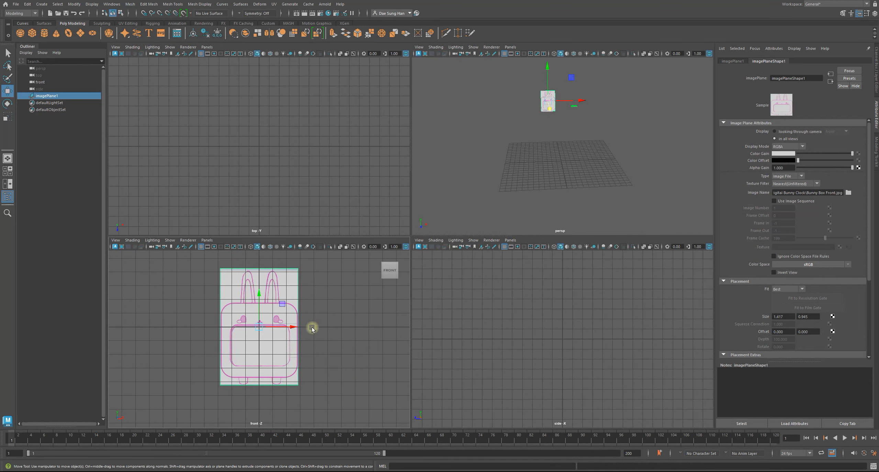
pyautogui.click(599, 128)
pyautogui.keyDown('alt'); pyautogui.moveTo(571, 128); pyautogui.dragTo(511, 170); pyautogui.keyUp('alt')
pyautogui.press('space')
pyautogui.keyDown('alt'); pyautogui.moveTo(450, 261); pyautogui.dragTo(491, 278); pyautogui.keyUp('alt')
pyautogui.keyDown('alt'); pyautogui.moveTo(491, 279); pyautogui.dragTo(391, 240, button='right'); pyautogui.keyUp('alt')
pyautogui.keyDown('alt'); pyautogui.moveTo(392, 241); pyautogui.dragTo(400, 243); pyautogui.keyUp('alt')
pyautogui.press('space')
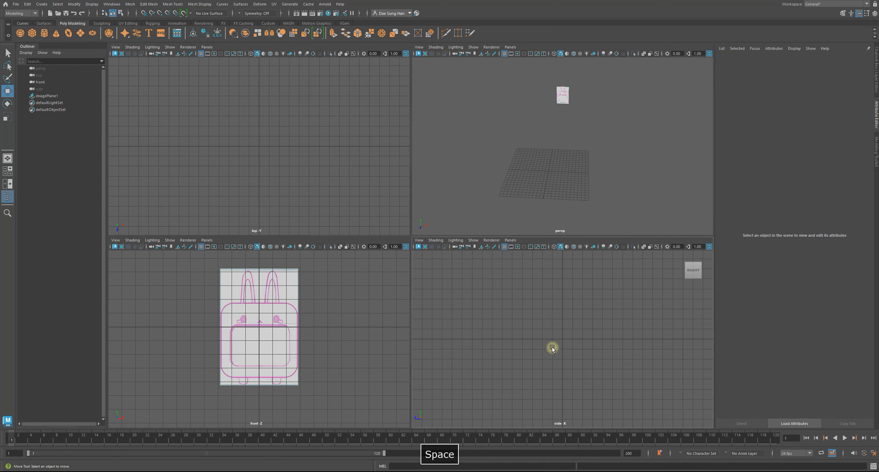
# Maximize the side view, select its camera and create an image plane from its Environment attributes.
pyautogui.press('space')
pyautogui.keyDown('alt'); pyautogui.moveTo(449, 272); pyautogui.dragTo(491, 326, button='middle'); pyautogui.keyUp('alt')
pyautogui.keyDown('alt'); pyautogui.moveTo(490, 325); pyautogui.dragTo(462, 306, button='right'); pyautogui.keyUp('alt')
pyautogui.keyDown('alt'); pyautogui.moveTo(462, 307); pyautogui.dragTo(493, 325, button='middle'); pyautogui.keyUp('alt')
pyautogui.keyDown('alt'); pyautogui.moveTo(492, 325); pyautogui.dragTo(443, 276, button='right'); pyautogui.keyUp('alt')
pyautogui.keyDown('alt'); pyautogui.moveTo(282, 170); pyautogui.dragTo(249, 173, button='middle'); pyautogui.keyUp('alt')
pyautogui.click(116, 47)
pyautogui.click(134, 61)
pyautogui.keyDown('alt'); pyautogui.moveTo(453, 221); pyautogui.dragTo(457, 235, button='middle'); pyautogui.keyUp('alt')
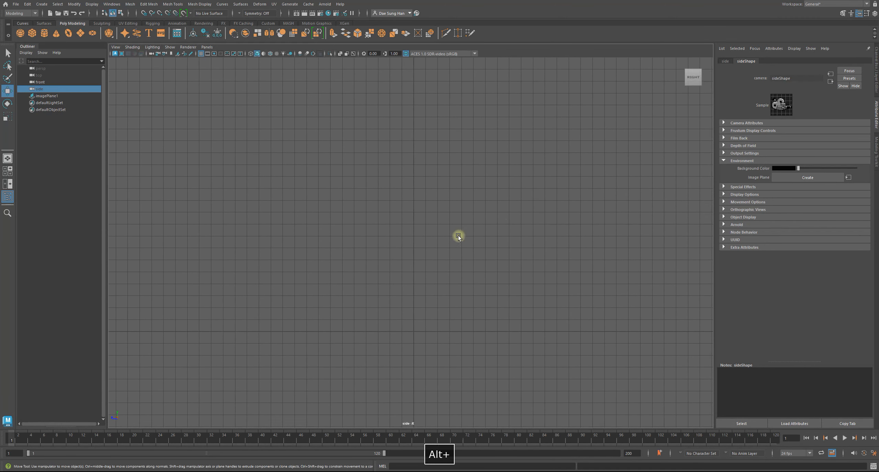
pyautogui.click(800, 177)
# Load "Bunny Box Side.jpg" from the "Digital Bunny Clock" folder into the side image plane.
pyautogui.keyDown('alt'); pyautogui.moveTo(524, 212); pyautogui.dragTo(333, 214, button='right'); pyautogui.keyUp('alt')
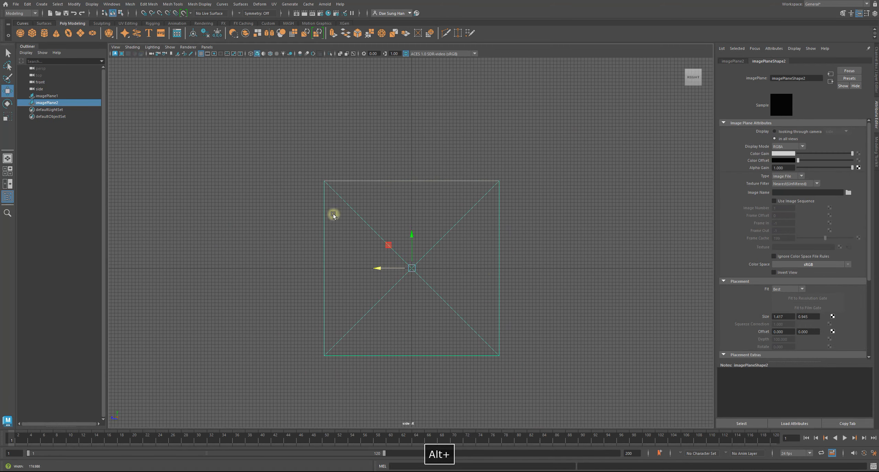
pyautogui.click(847, 193)
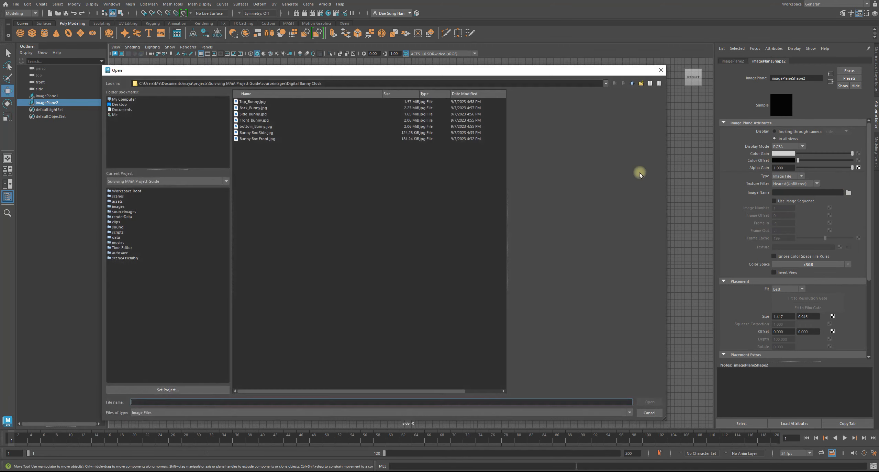
pyautogui.moveTo(233, 74); pyautogui.dragTo(267, 77)
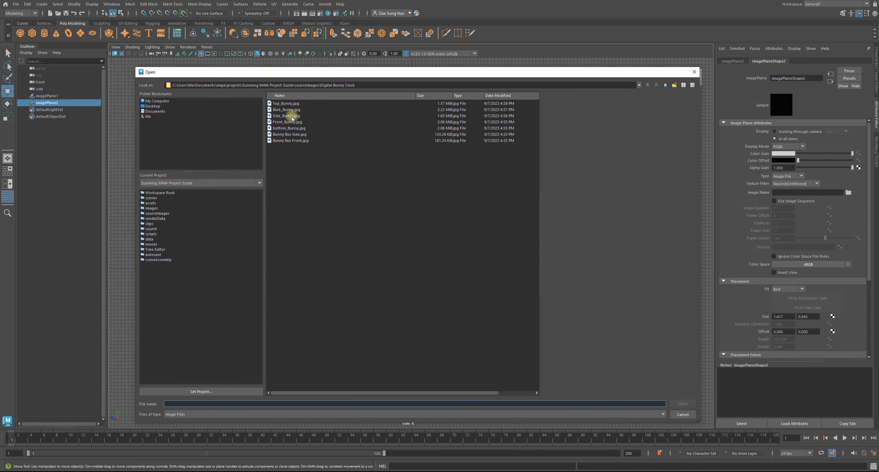
pyautogui.click(290, 134)
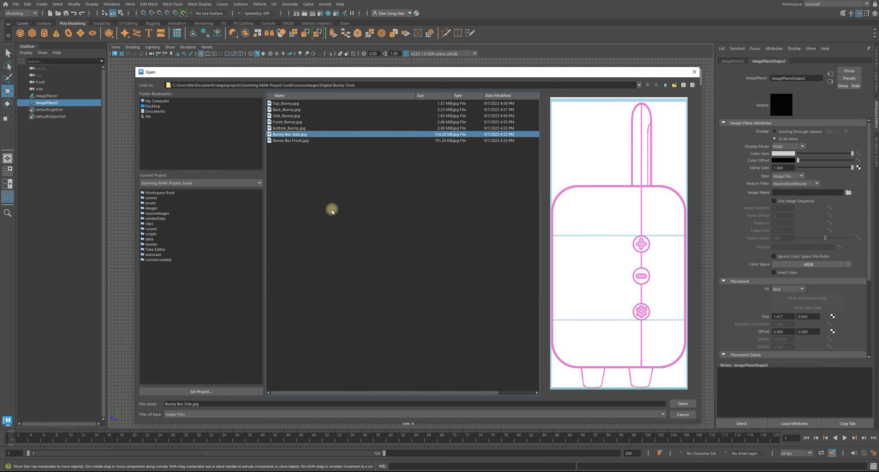
pyautogui.click(683, 404)
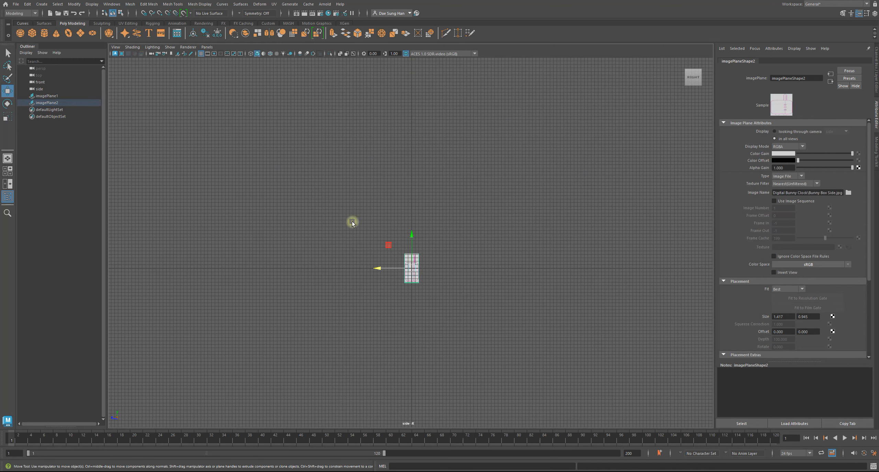
pyautogui.keyDown('alt'); pyautogui.moveTo(352, 222); pyautogui.dragTo(383, 283, button='right'); pyautogui.keyUp('alt')
pyautogui.keyDown('alt'); pyautogui.moveTo(382, 282); pyautogui.dragTo(394, 203, button='middle'); pyautogui.keyUp('alt')
pyautogui.keyDown('alt'); pyautogui.moveTo(464, 230); pyautogui.dragTo(490, 238, button='right'); pyautogui.keyUp('alt')
# Return to the four-view layout, move the side image plane off the grid along positive X, and deselect it.
pyautogui.press('space')
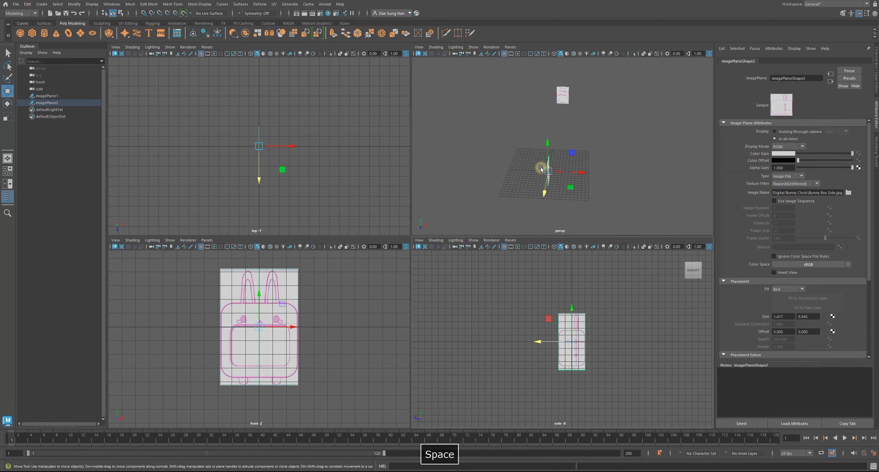
pyautogui.press('space')
pyautogui.press('space')
pyautogui.keyDown('alt'); pyautogui.moveTo(516, 192); pyautogui.dragTo(596, 141); pyautogui.keyUp('alt')
pyautogui.keyDown('alt'); pyautogui.moveTo(543, 138); pyautogui.dragTo(524, 145); pyautogui.keyUp('alt')
pyautogui.keyDown('alt'); pyautogui.moveTo(544, 155); pyautogui.dragTo(568, 151, button='right'); pyautogui.keyUp('alt')
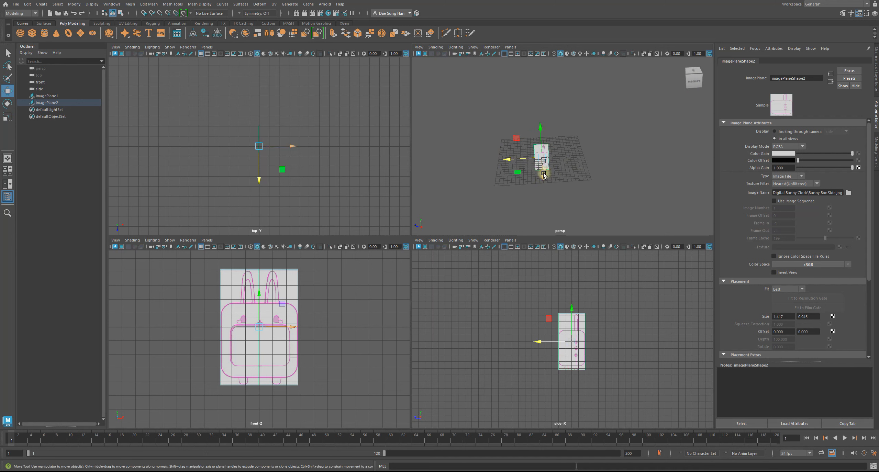
pyautogui.moveTo(542, 175); pyautogui.dragTo(539, 247, button='middle')
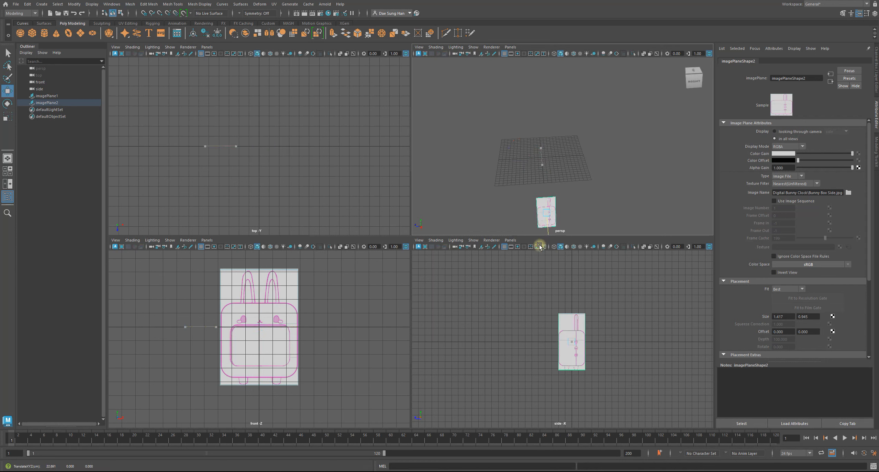
pyautogui.keyDown('alt'); pyautogui.moveTo(554, 161); pyautogui.dragTo(731, 170); pyautogui.keyUp('alt')
pyautogui.keyDown('alt'); pyautogui.moveTo(636, 143); pyautogui.dragTo(614, 150); pyautogui.keyUp('alt')
pyautogui.moveTo(678, 161); pyautogui.dragTo(709, 162)
pyautogui.click(641, 173)
pyautogui.keyDown('alt'); pyautogui.moveTo(646, 176); pyautogui.dragTo(613, 161); pyautogui.keyUp('alt')
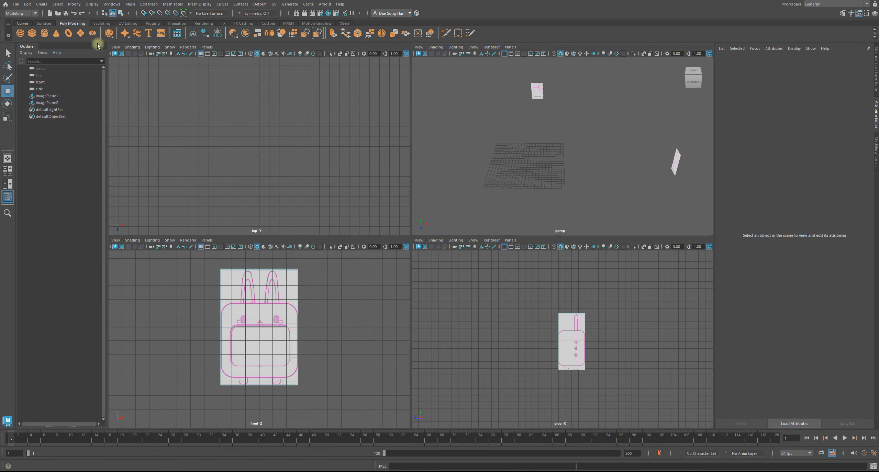
# Create a polygon cylinder at the grid's center as a test object.
pyautogui.click(44, 33)
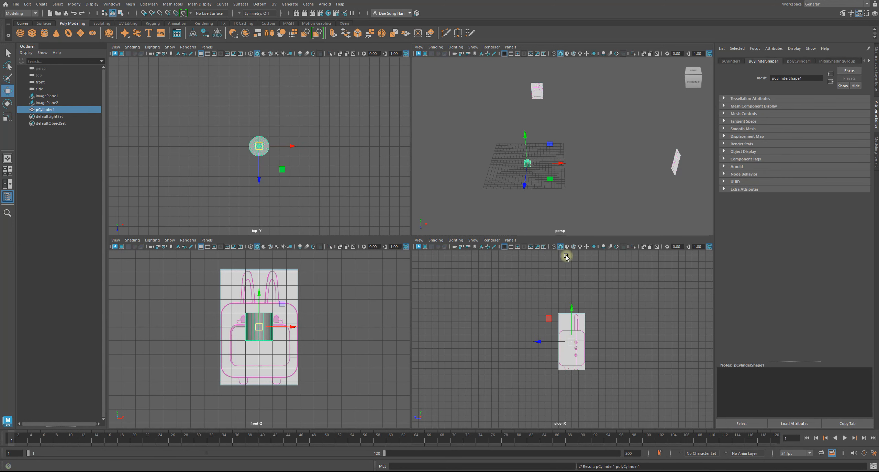
pyautogui.keyDown('alt'); pyautogui.moveTo(505, 182); pyautogui.dragTo(521, 169); pyautogui.keyUp('alt')
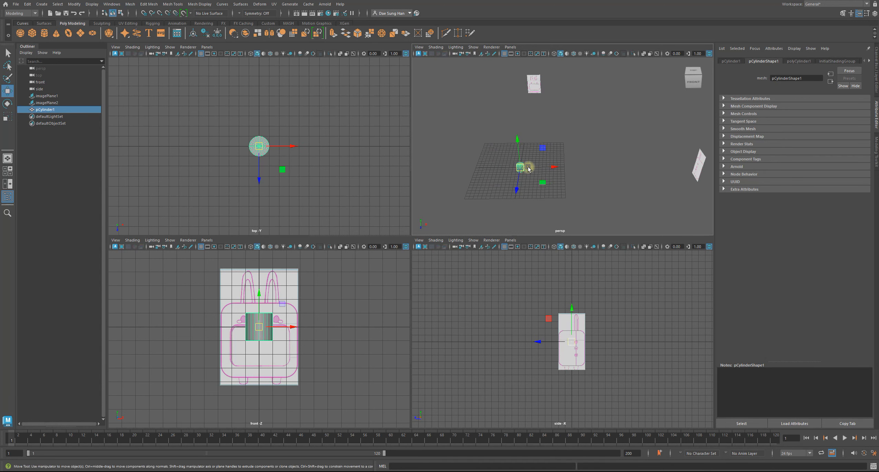
pyautogui.keyDown('alt'); pyautogui.moveTo(525, 167); pyautogui.dragTo(536, 164, button='middle'); pyautogui.keyUp('alt')
pyautogui.keyDown('alt'); pyautogui.moveTo(588, 318); pyautogui.dragTo(582, 346, button='middle'); pyautogui.keyUp('alt')
# Switch the side view to wireframe display and check whether the cylinder shows in front of the side drawing.
pyautogui.press('4')
pyautogui.click(601, 362)
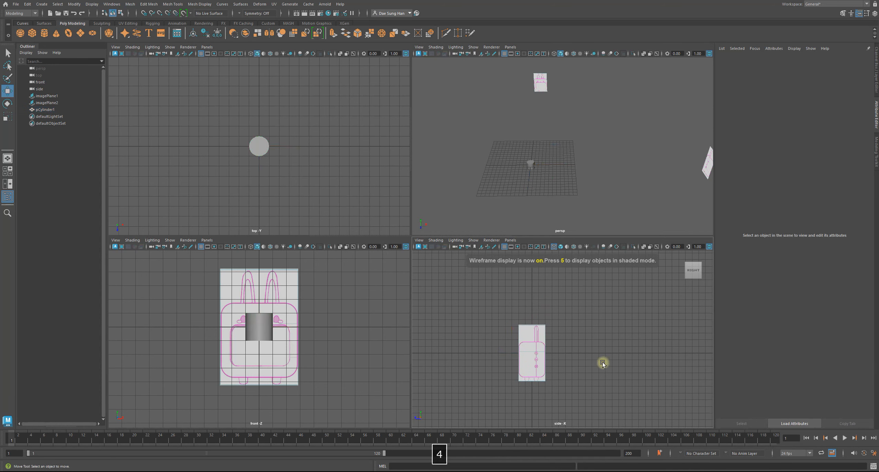
pyautogui.keyDown('alt'); pyautogui.moveTo(579, 361); pyautogui.dragTo(592, 383, button='right'); pyautogui.keyUp('alt')
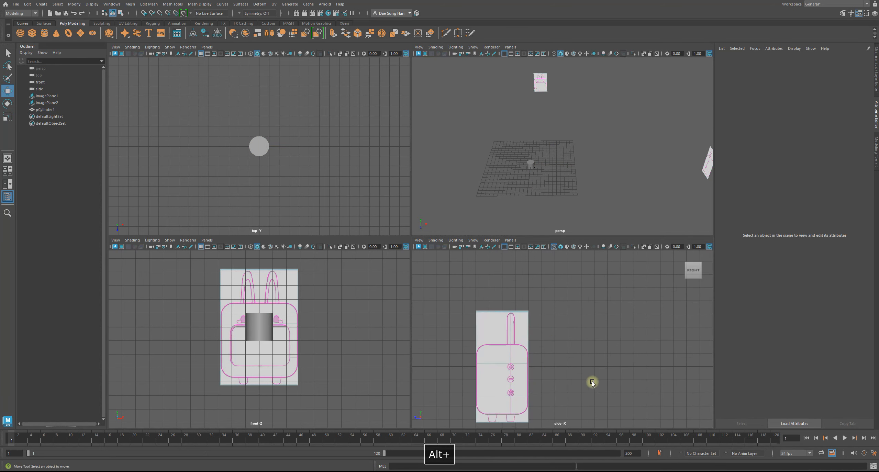
pyautogui.click(513, 332)
pyautogui.press('4')
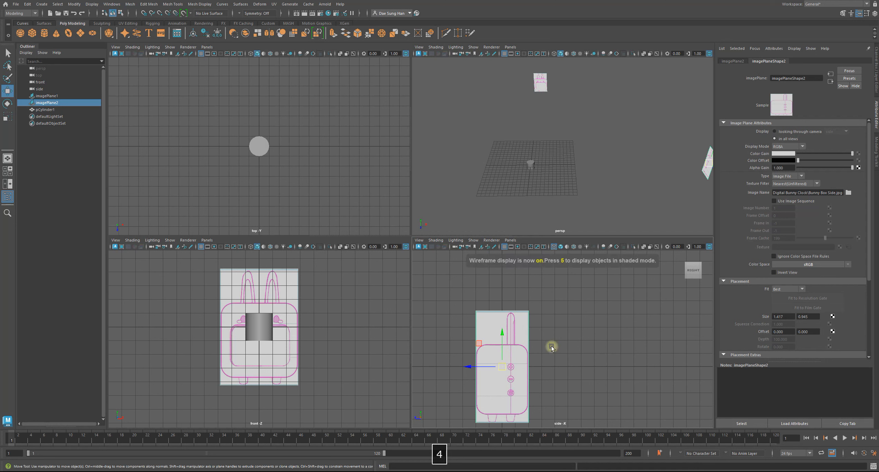
pyautogui.press('4')
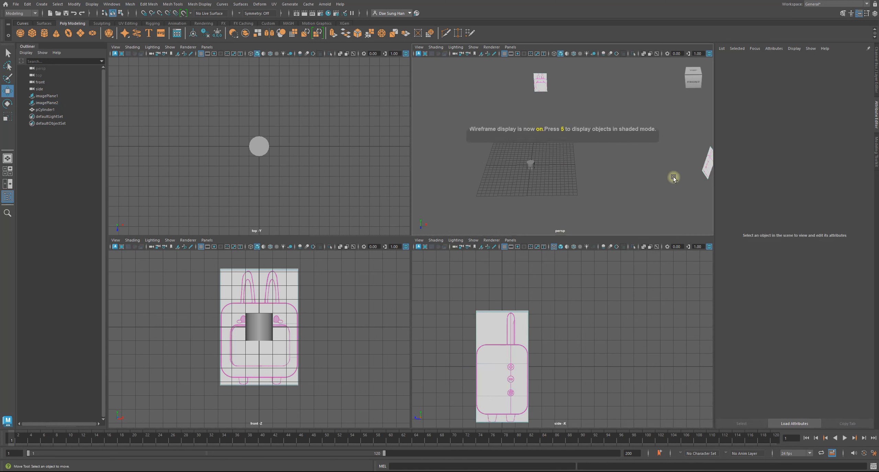
# Try moving the side image plane across the grid along negative X, undo the move and restore the side view's shaded display.
pyautogui.keyDown('alt'); pyautogui.moveTo(642, 123); pyautogui.dragTo(608, 123, button='middle'); pyautogui.keyUp('alt')
pyautogui.scroll(-4, 608, 123)
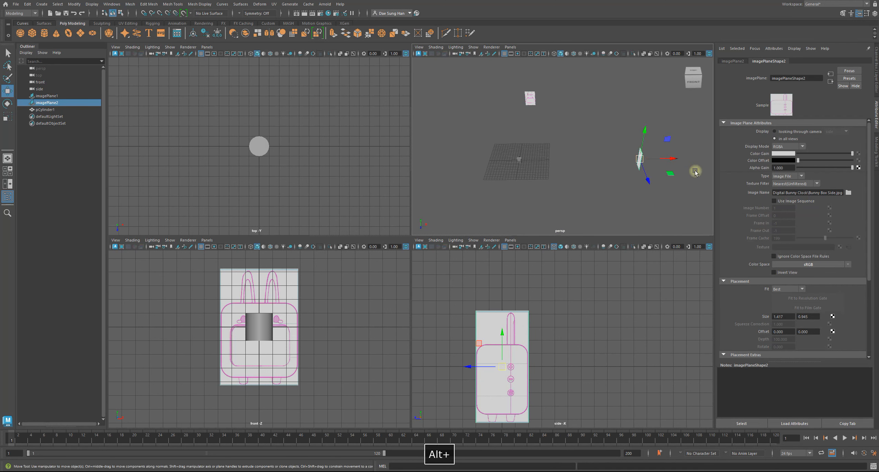
pyautogui.moveTo(675, 160); pyautogui.dragTo(462, 155)
pyautogui.press('z')
pyautogui.keyDown('alt'); pyautogui.moveTo(516, 382); pyautogui.dragTo(576, 356, button='middle'); pyautogui.keyUp('alt')
pyautogui.press('5')
# Move the side image plane farther from the grid along positive X.
pyautogui.keyDown('alt'); pyautogui.moveTo(627, 165); pyautogui.dragTo(617, 144); pyautogui.keyUp('alt')
pyautogui.keyDown('alt'); pyautogui.moveTo(617, 144); pyautogui.dragTo(598, 139, button='right'); pyautogui.keyUp('alt')
pyautogui.keyDown('alt'); pyautogui.moveTo(597, 139); pyautogui.dragTo(603, 141); pyautogui.keyUp('alt')
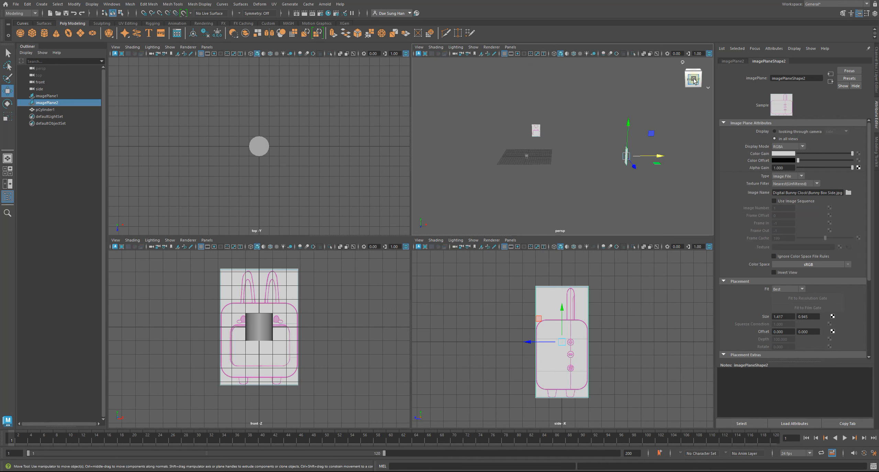
pyautogui.keyDown('alt'); pyautogui.moveTo(603, 163); pyautogui.dragTo(659, 155); pyautogui.keyUp('alt')
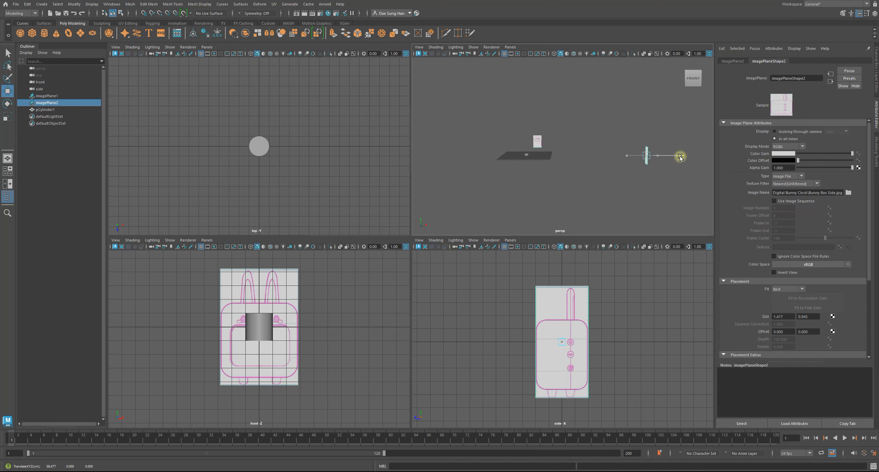
pyautogui.keyDown('alt'); pyautogui.moveTo(629, 341); pyautogui.dragTo(588, 318, button='middle'); pyautogui.keyUp('alt')
pyautogui.keyDown('alt'); pyautogui.moveTo(613, 348); pyautogui.dragTo(613, 355, button='middle'); pyautogui.keyUp('alt')
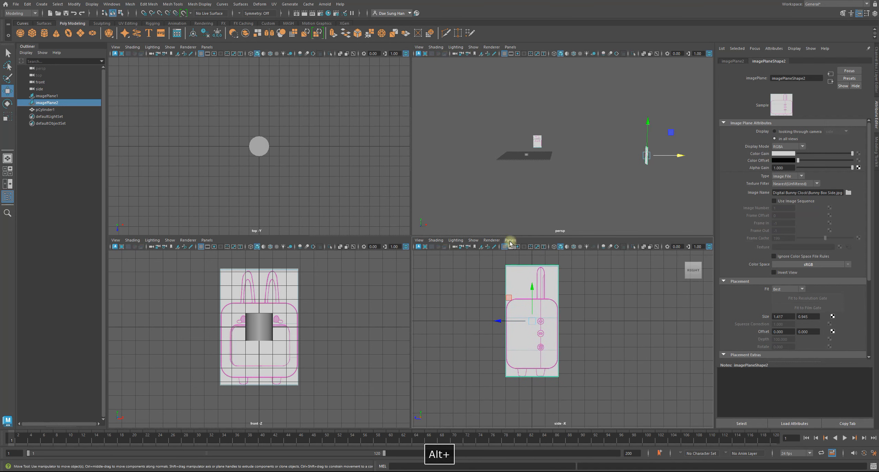
# Select the cylinder and compare how it shows against the drawings in the front and side views.
pyautogui.keyDown('alt'); pyautogui.moveTo(511, 178); pyautogui.dragTo(530, 164); pyautogui.keyUp('alt')
pyautogui.click(530, 161)
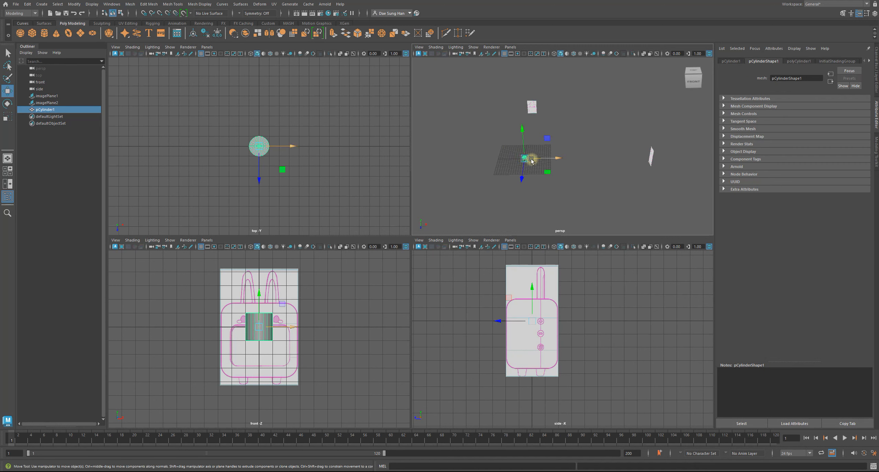
pyautogui.keyDown('alt'); pyautogui.moveTo(545, 141); pyautogui.dragTo(518, 160); pyautogui.keyUp('alt')
pyautogui.keyDown('alt'); pyautogui.moveTo(319, 349); pyautogui.dragTo(339, 347, button='middle'); pyautogui.keyUp('alt')
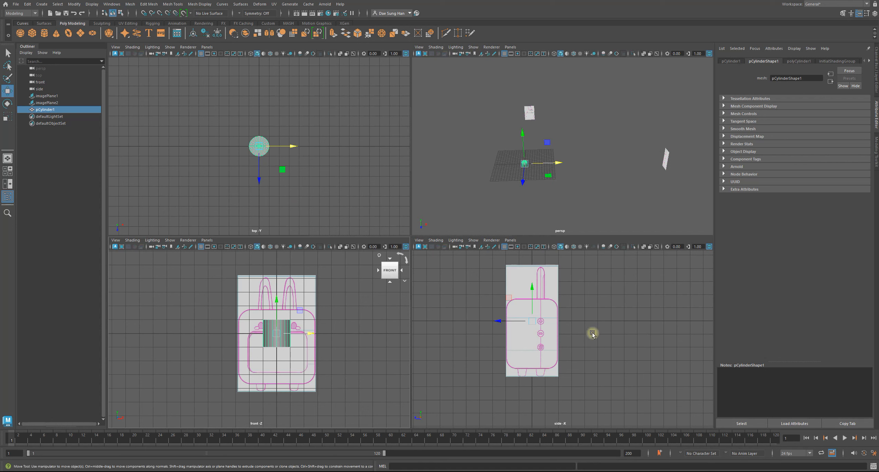
pyautogui.keyDown('alt'); pyautogui.moveTo(595, 340); pyautogui.dragTo(542, 302, button='middle'); pyautogui.keyUp('alt')
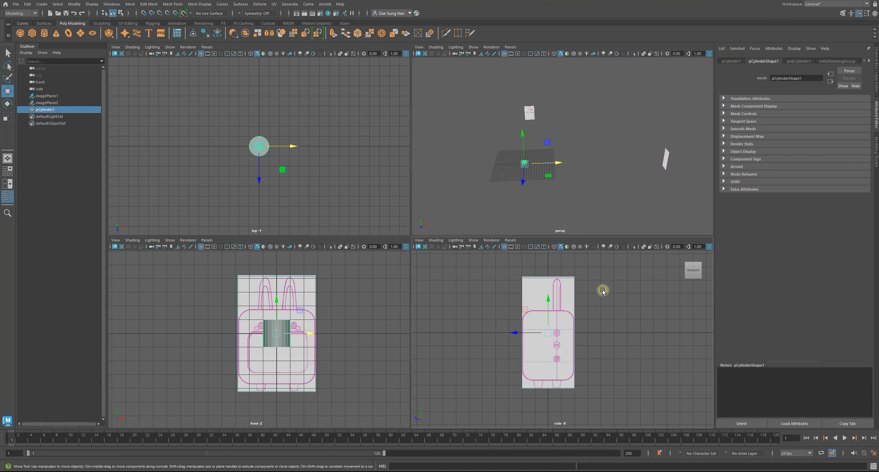
# Move the side image plane to the opposite side of the grid, to a Translate X of about -110.
pyautogui.click(666, 164)
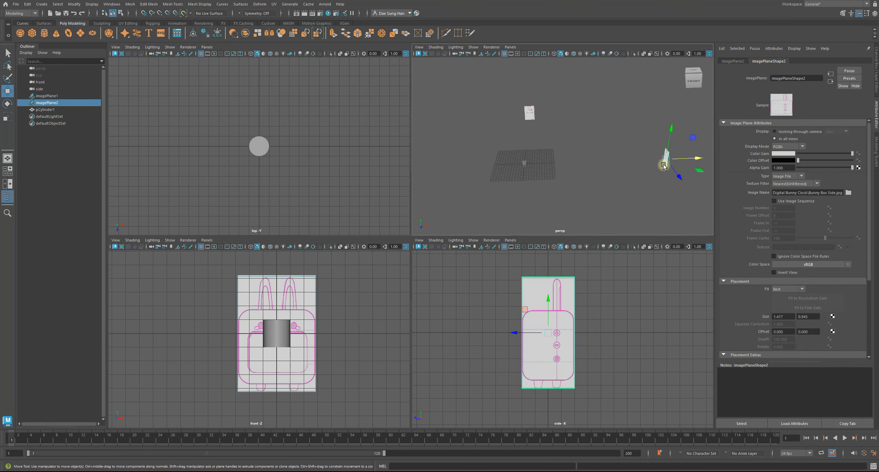
pyautogui.keyDown('alt'); pyautogui.moveTo(662, 165); pyautogui.dragTo(589, 169, button='middle'); pyautogui.keyUp('alt')
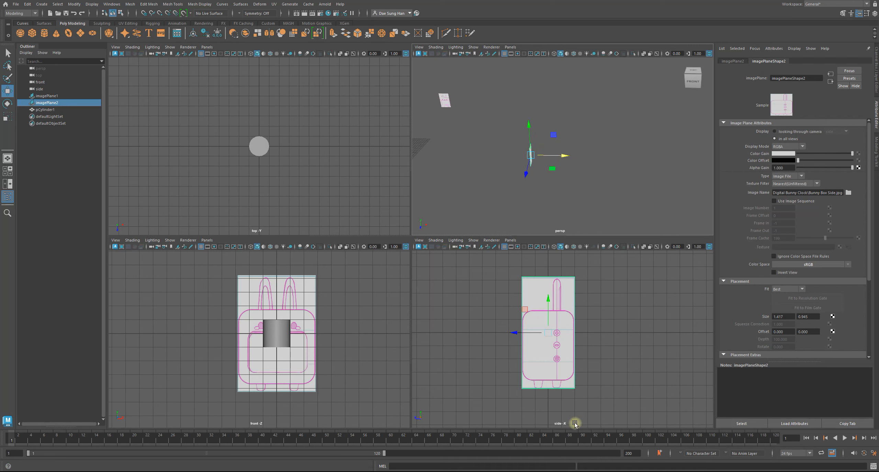
pyautogui.keyDown('alt'); pyautogui.moveTo(657, 150); pyautogui.dragTo(548, 178); pyautogui.keyUp('alt')
pyautogui.keyDown('alt'); pyautogui.moveTo(626, 185); pyautogui.dragTo(490, 149); pyautogui.keyUp('alt')
pyautogui.keyDown('alt'); pyautogui.moveTo(583, 158); pyautogui.dragTo(495, 163); pyautogui.keyUp('alt')
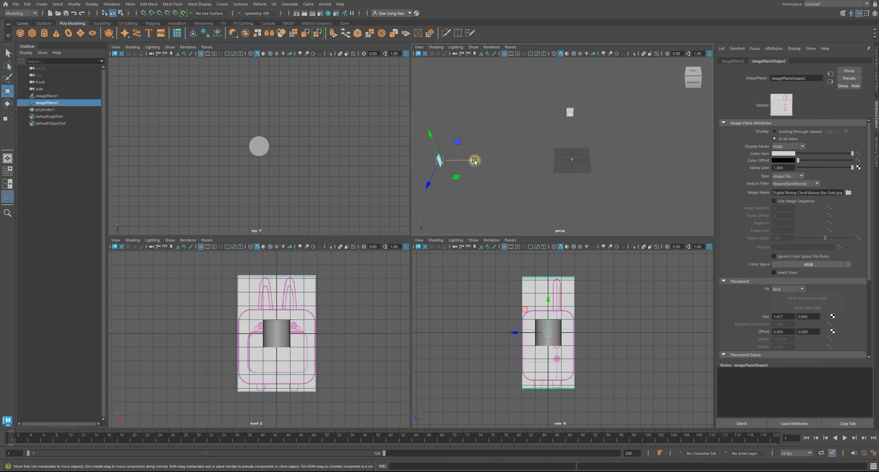
pyautogui.keyDown('alt'); pyautogui.moveTo(459, 162); pyautogui.dragTo(486, 164); pyautogui.keyUp('alt')
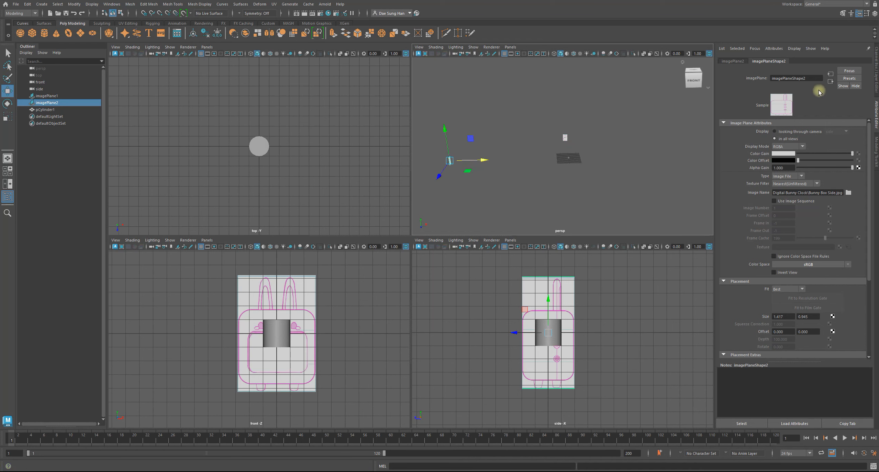
pyautogui.click(875, 56)
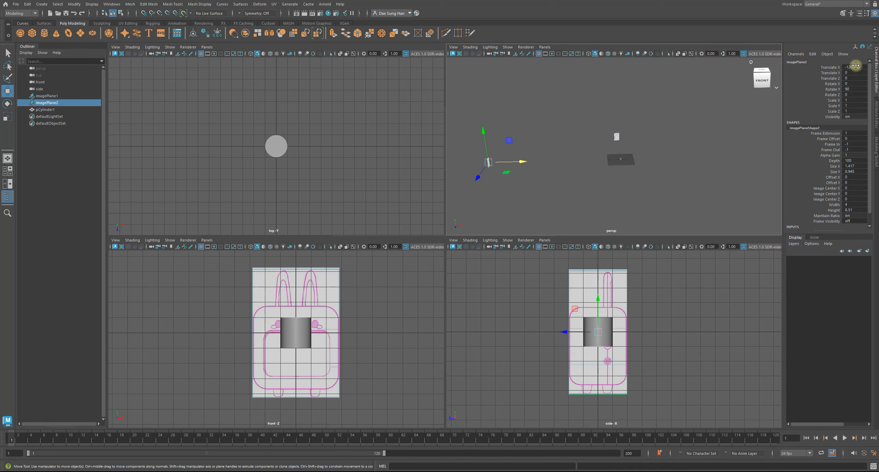
pyautogui.moveTo(525, 161); pyautogui.dragTo(540, 160)
# Toggle the side view between wireframe and shaded display to check the cylinder against the side drawing, and clear the selection.
pyautogui.moveTo(617, 305)
pyautogui.keyDown('alt'); pyautogui.mouseDown(button='middle')
pyautogui.moveTo(626, 288)
pyautogui.moveTo(621, 305)
pyautogui.moveTo(655, 322)
pyautogui.moveTo(637, 310)
pyautogui.mouseUp(button='middle'); pyautogui.keyUp('alt')
pyautogui.press('4')
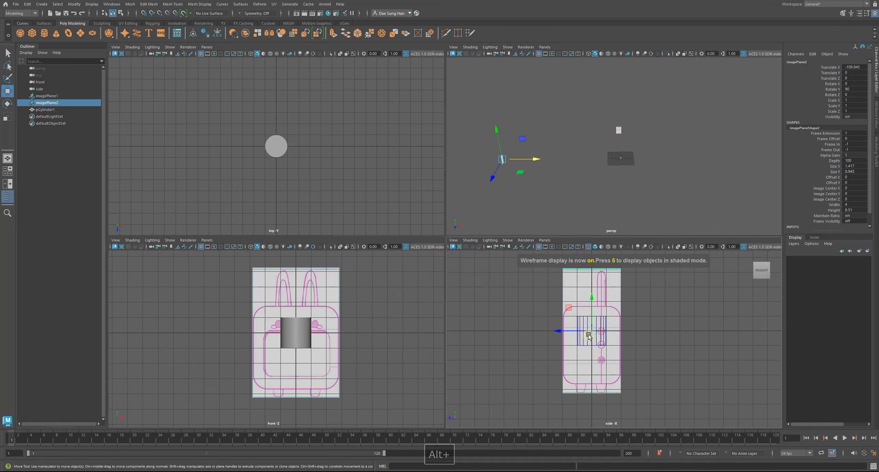
pyautogui.press('5')
pyautogui.click(697, 327)
pyautogui.keyDown('alt'); pyautogui.moveTo(697, 327); pyautogui.dragTo(670, 316, button='middle'); pyautogui.keyUp('alt')
pyautogui.click(613, 329)
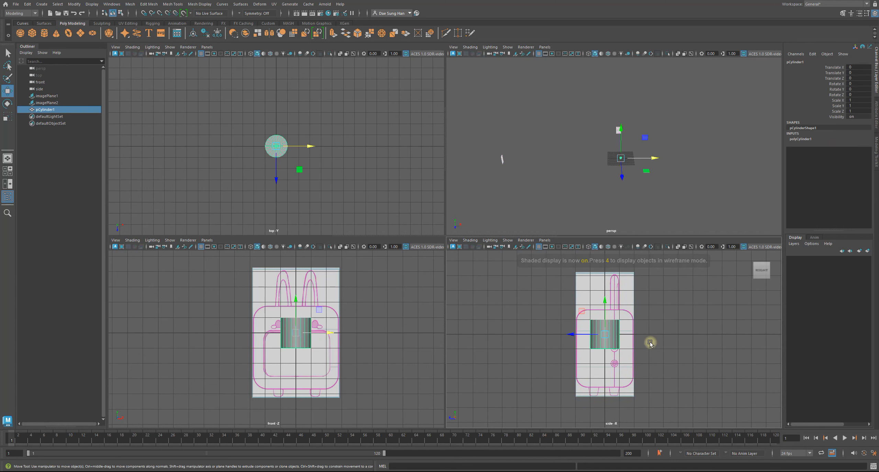
pyautogui.press('4')
pyautogui.press('5')
pyautogui.click(666, 346)
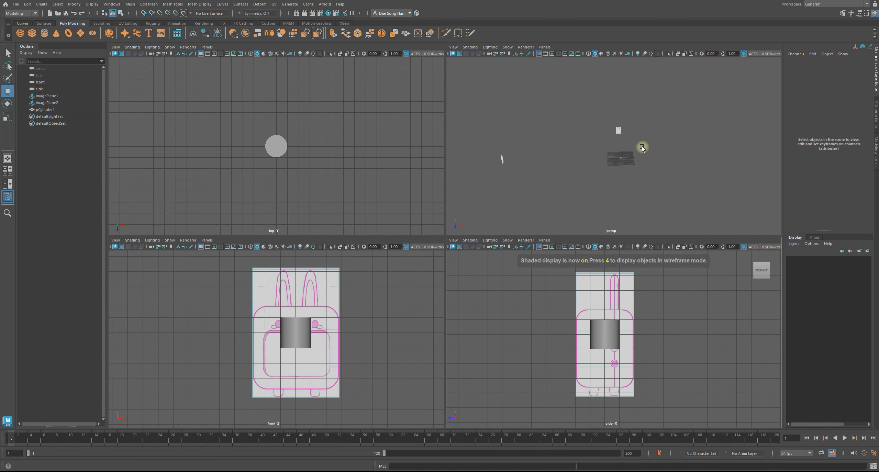
# Move the side image plane farther from the grid along negative X and check both planes' placement in the perspective view.
pyautogui.press('5')
pyautogui.click(502, 159)
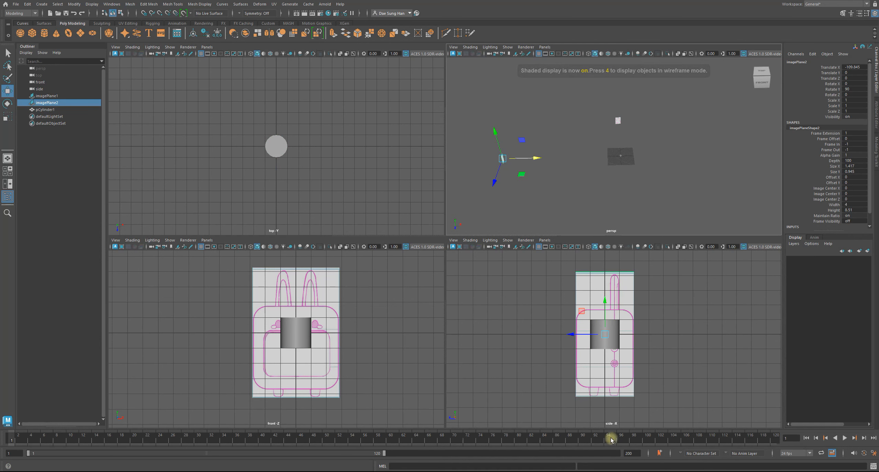
pyautogui.moveTo(524, 164); pyautogui.dragTo(535, 164)
pyautogui.click(501, 158)
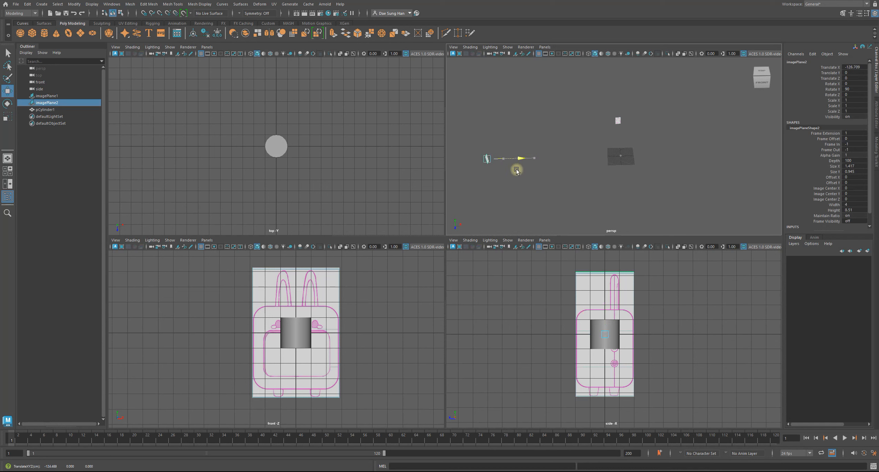
pyautogui.click(589, 183)
pyautogui.keyDown('alt'); pyautogui.moveTo(589, 183); pyautogui.dragTo(538, 162); pyautogui.keyUp('alt')
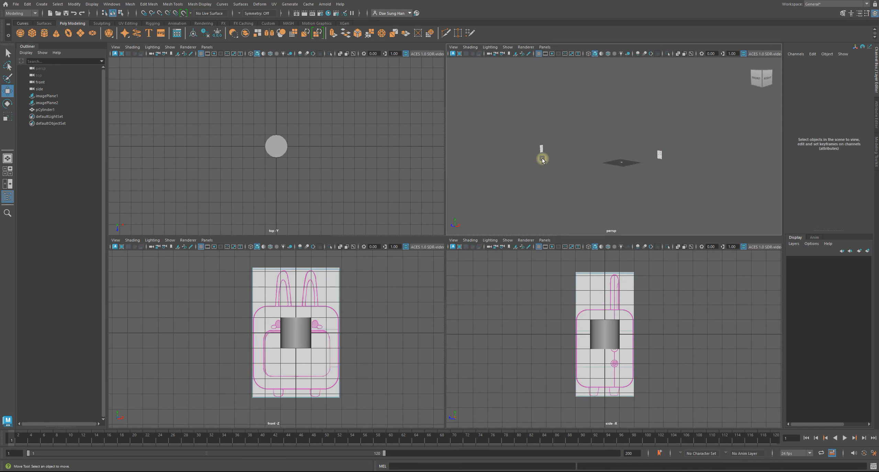
pyautogui.keyDown('alt'); pyautogui.moveTo(672, 155); pyautogui.dragTo(667, 134); pyautogui.keyUp('alt')
pyautogui.click(664, 138)
pyautogui.click(605, 180)
pyautogui.keyDown('alt'); pyautogui.moveTo(605, 181); pyautogui.dragTo(645, 171); pyautogui.keyUp('alt')
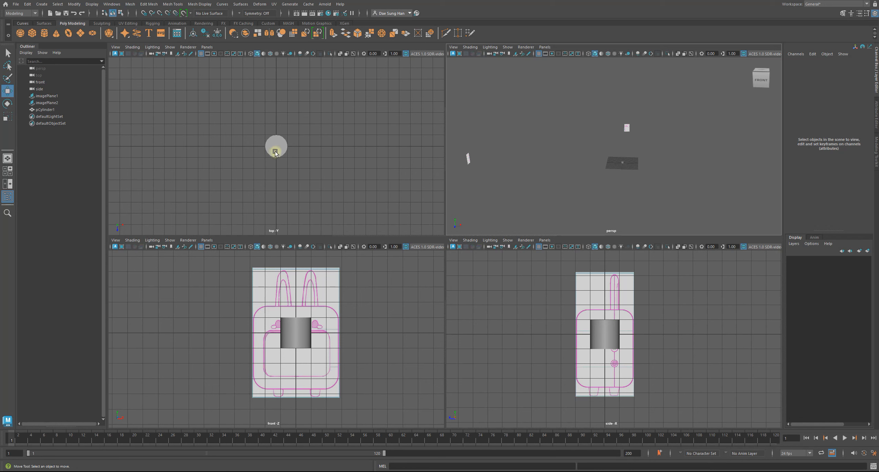
# Create a new image plane for the top camera.
pyautogui.keyDown('alt'); pyautogui.moveTo(371, 130); pyautogui.dragTo(379, 140, button='middle'); pyautogui.keyUp('alt')
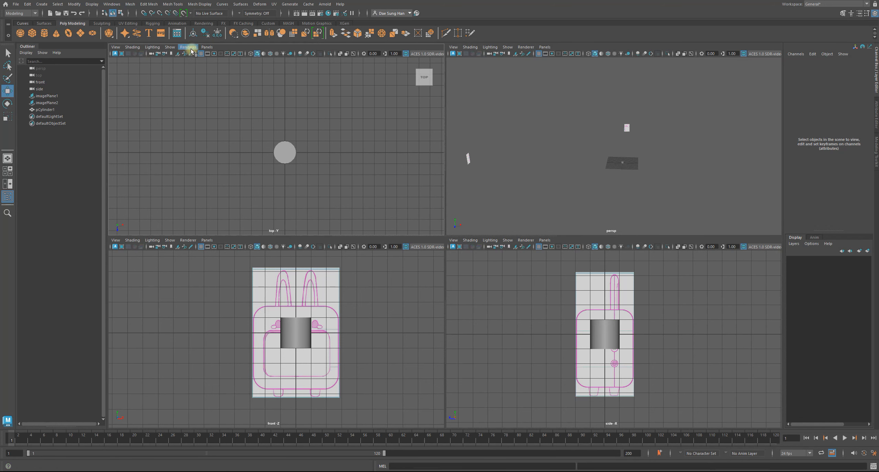
pyautogui.click(116, 47)
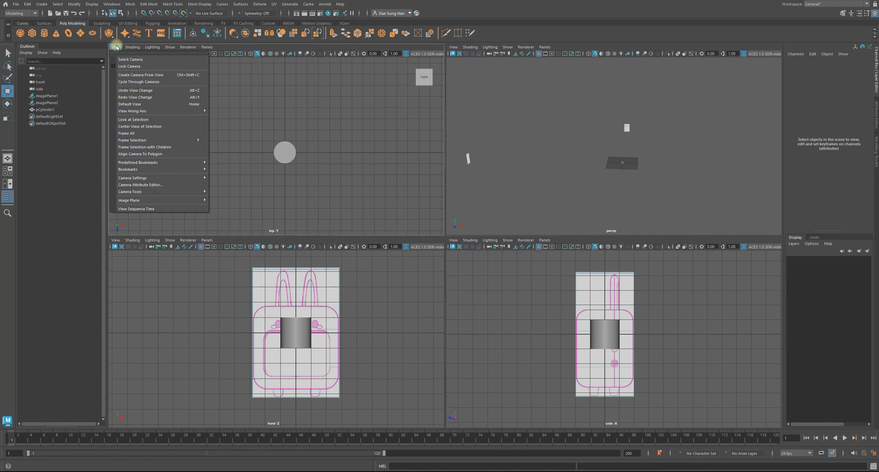
pyautogui.click(127, 62)
pyautogui.keyDown('alt'); pyautogui.moveTo(288, 147); pyautogui.dragTo(281, 157, button='middle'); pyautogui.keyUp('alt')
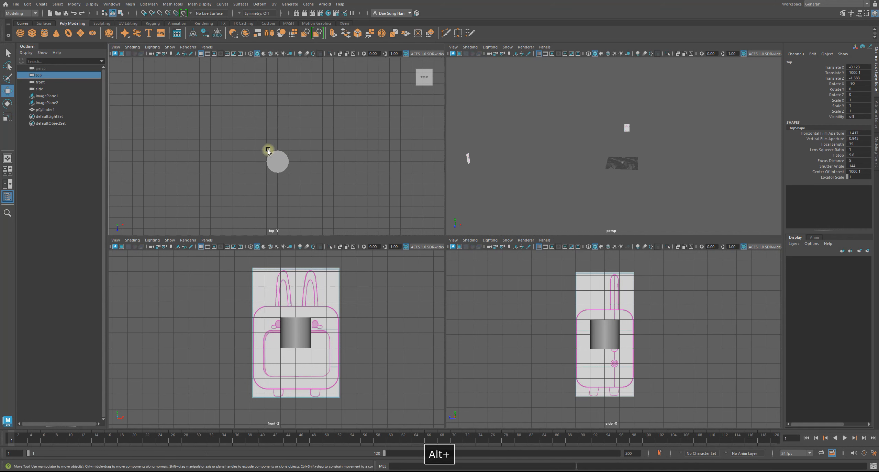
pyautogui.click(876, 111)
pyautogui.click(816, 176)
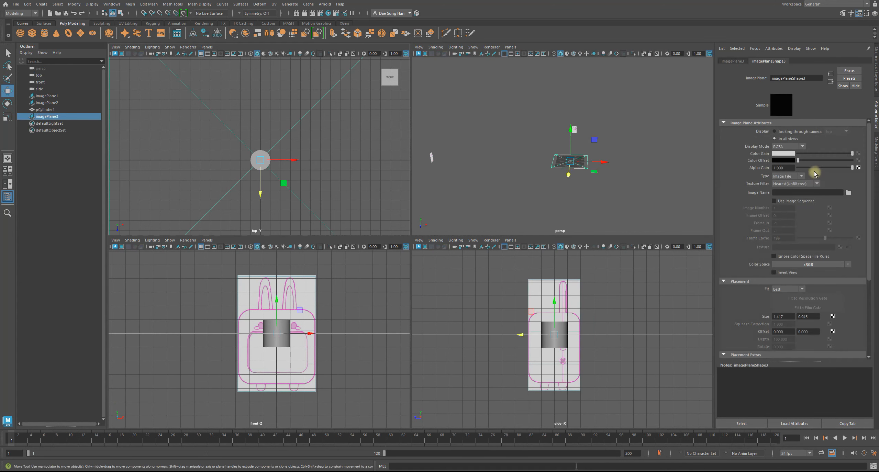
pyautogui.keyDown('alt'); pyautogui.moveTo(615, 157); pyautogui.dragTo(584, 154); pyautogui.keyUp('alt')
pyautogui.keyDown('alt'); pyautogui.moveTo(331, 145); pyautogui.dragTo(287, 131, button='right'); pyautogui.keyUp('alt')
pyautogui.keyDown('alt'); pyautogui.moveTo(549, 171); pyautogui.dragTo(569, 183); pyautogui.keyUp('alt')
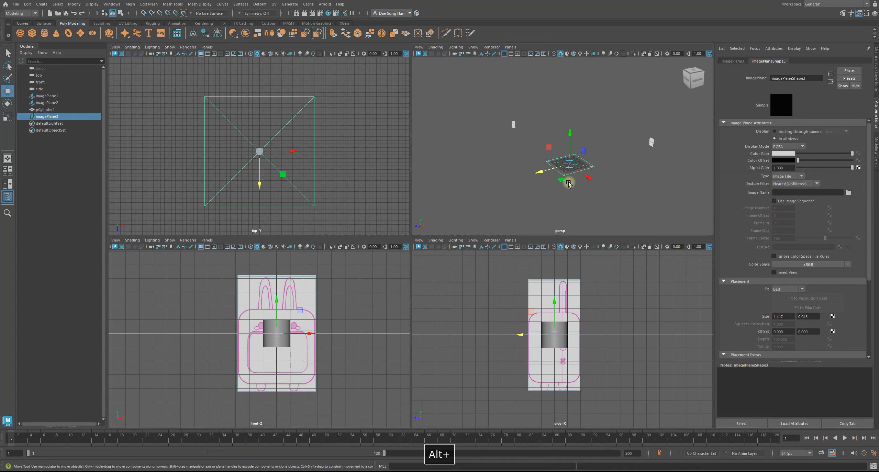
# Browse for the top image plane's file and preview the bunny photos and drawings in the Digital Bunny Clock folder.
pyautogui.click(848, 193)
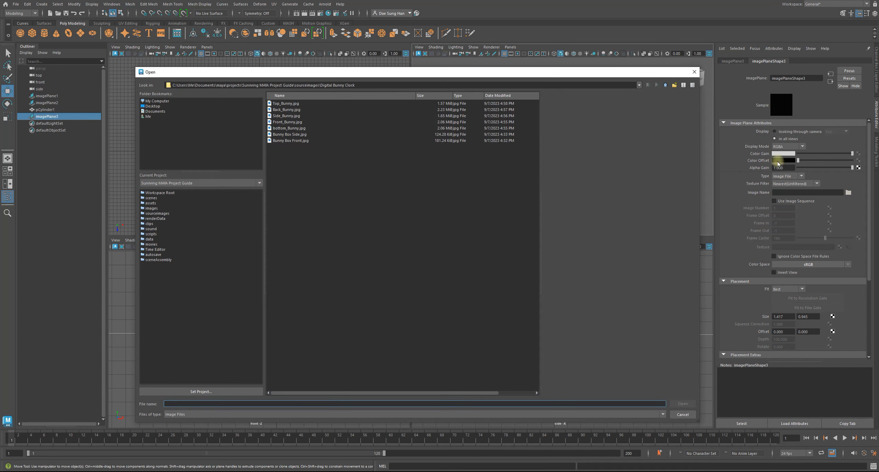
pyautogui.click(286, 103)
pyautogui.click(286, 110)
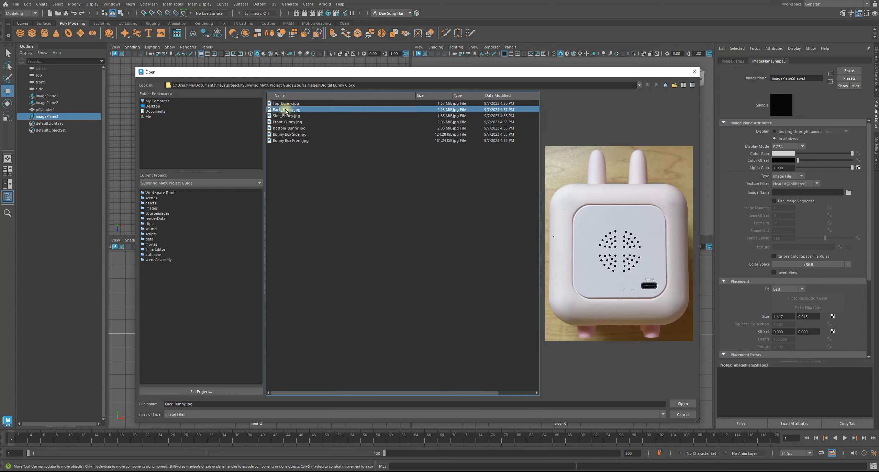
pyautogui.click(285, 135)
pyautogui.click(287, 141)
pyautogui.click(288, 129)
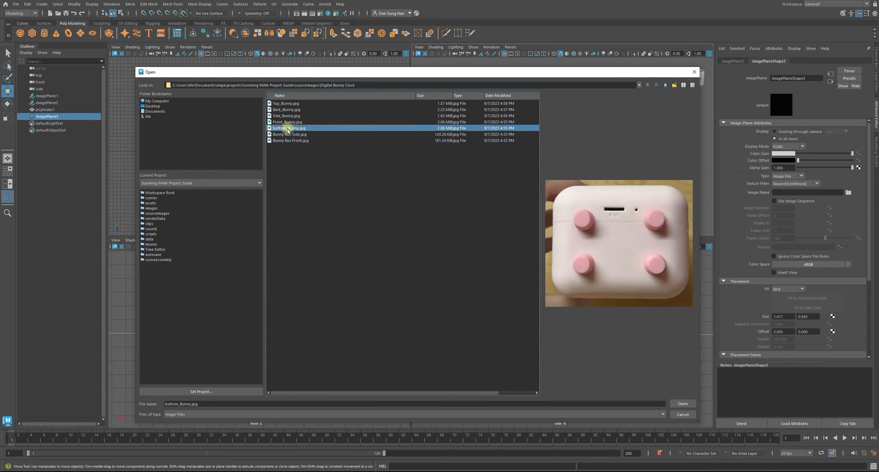
pyautogui.click(284, 123)
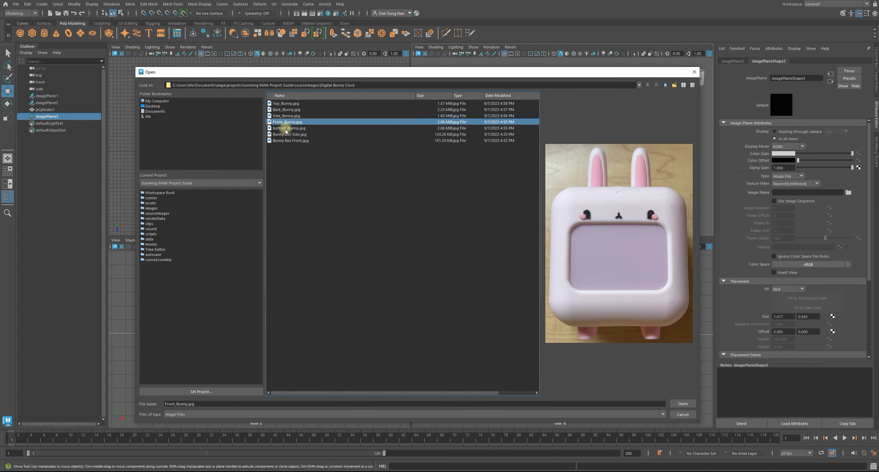
pyautogui.click(286, 129)
pyautogui.click(285, 135)
pyautogui.click(285, 141)
pyautogui.click(283, 135)
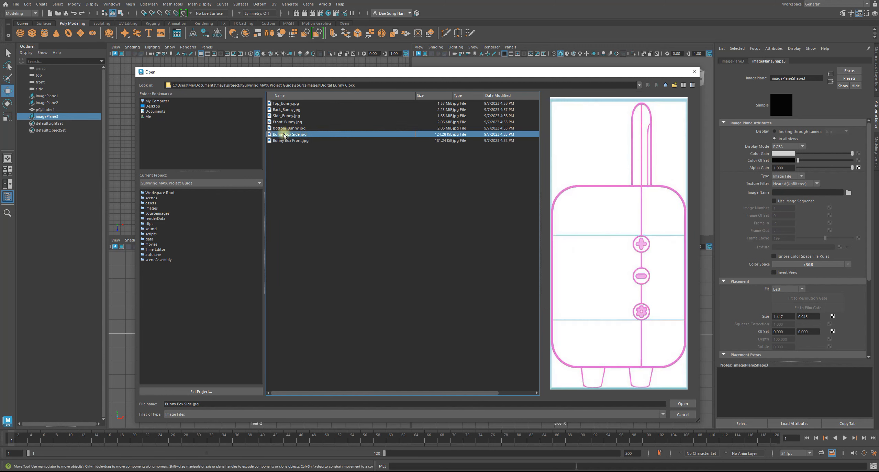
pyautogui.click(288, 122)
pyautogui.click(289, 129)
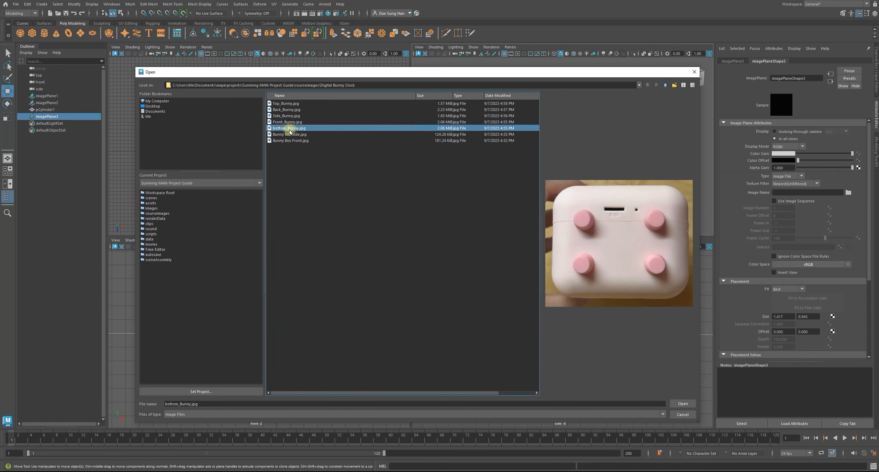
pyautogui.click(288, 135)
pyautogui.click(286, 141)
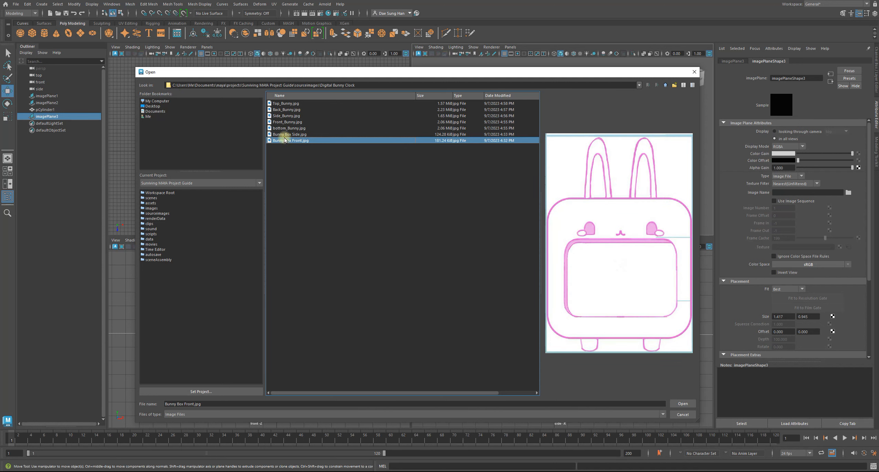
pyautogui.click(285, 103)
pyautogui.click(285, 116)
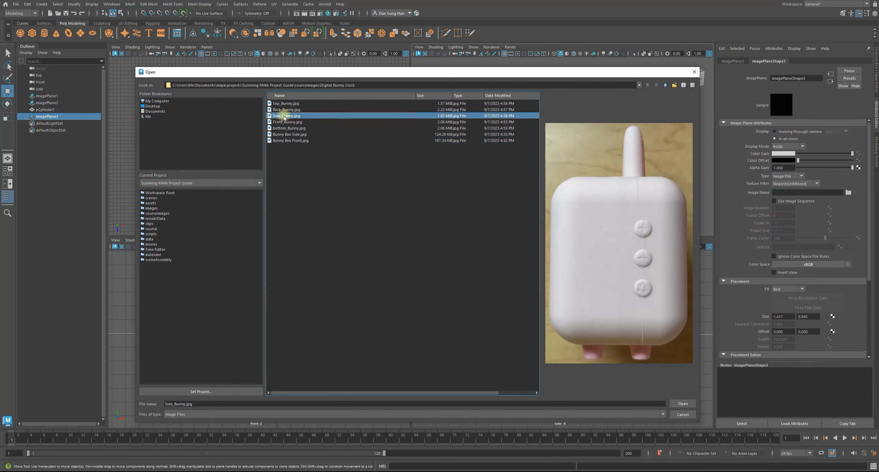
pyautogui.click(285, 123)
pyautogui.click(284, 128)
pyautogui.click(284, 134)
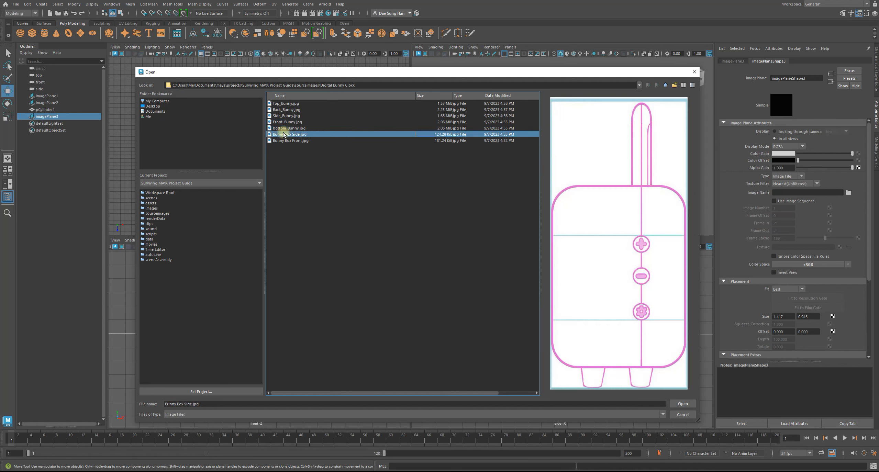
pyautogui.click(284, 142)
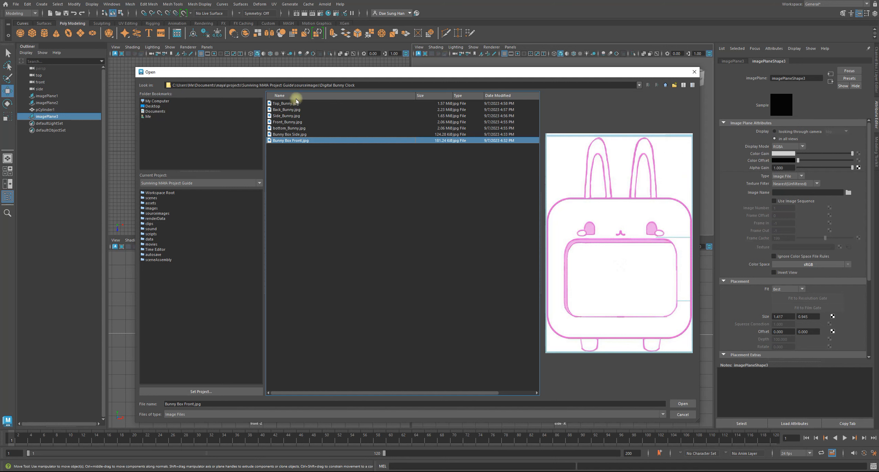
# Load Top_Bunny.jpg into the top image plane.
pyautogui.click(286, 104)
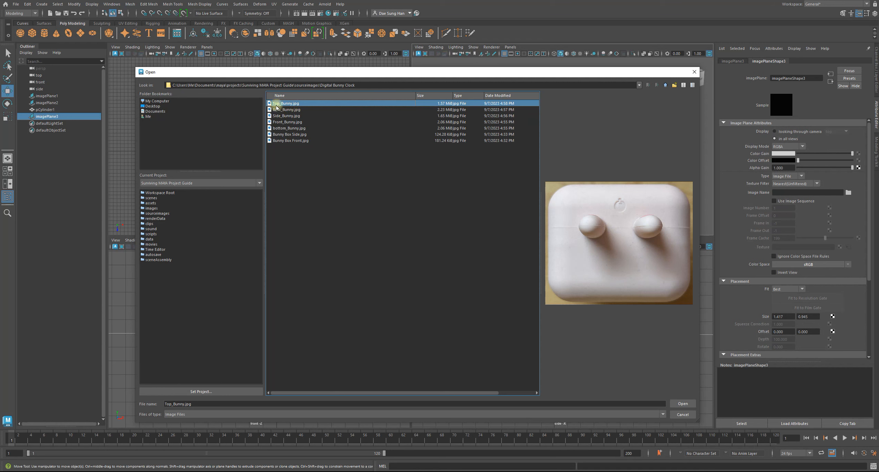
pyautogui.click(681, 403)
pyautogui.keyDown('alt'); pyautogui.moveTo(562, 174); pyautogui.dragTo(525, 154); pyautogui.keyUp('alt')
pyautogui.scroll(5, 564, 182)
pyautogui.scroll(-5, 264, 154)
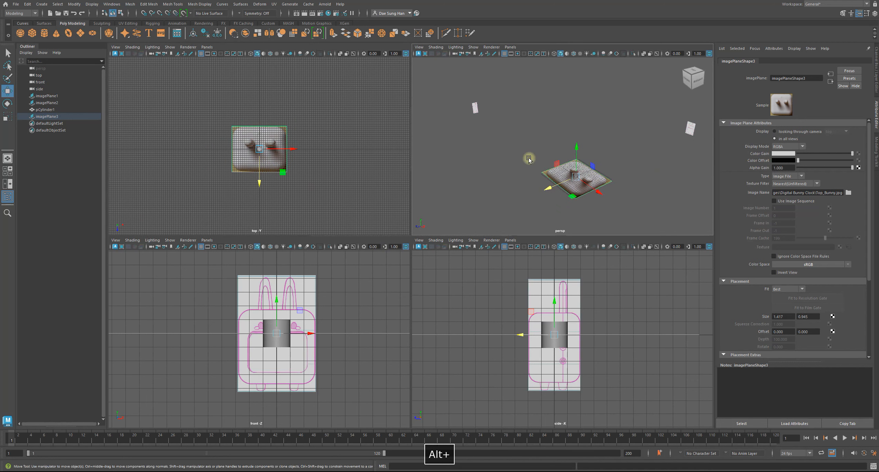
# Scale the top image plane down uniformly and move it well below the grid, then clear the selection.
pyautogui.press('r')
pyautogui.keyDown('alt'); pyautogui.moveTo(585, 160); pyautogui.dragTo(545, 183); pyautogui.keyUp('alt')
pyautogui.keyDown('alt'); pyautogui.moveTo(556, 172); pyautogui.dragTo(523, 184); pyautogui.keyUp('alt')
pyautogui.press('w')
pyautogui.click(615, 200)
pyautogui.keyDown('alt'); pyautogui.moveTo(259, 151); pyautogui.dragTo(276, 166, button='right'); pyautogui.keyUp('alt')
pyautogui.moveTo(277, 166)
pyautogui.keyDown('alt'); pyautogui.mouseDown(button='middle')
pyautogui.moveTo(229, 91)
pyautogui.moveTo(282, 157)
pyautogui.mouseUp(button='middle'); pyautogui.keyUp('alt')
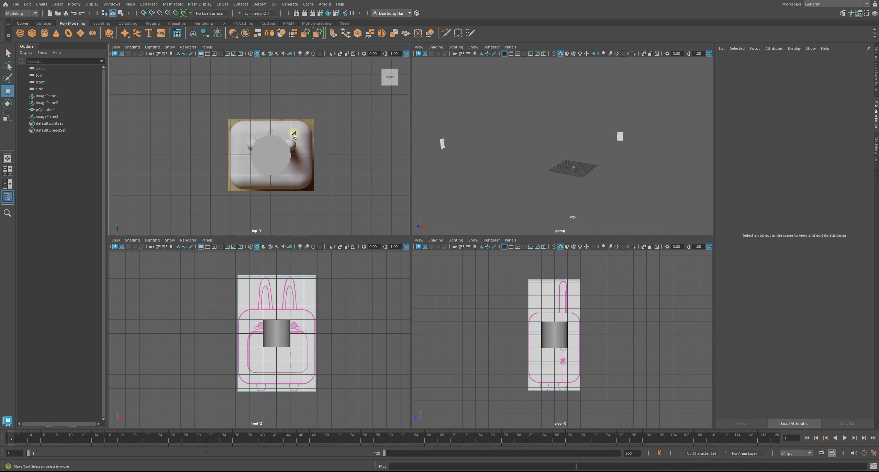
# Frame the cylinder in the perspective view and examine the modeling area around it from several angles.
pyautogui.keyDown('alt'); pyautogui.moveTo(607, 195); pyautogui.dragTo(627, 175); pyautogui.keyUp('alt')
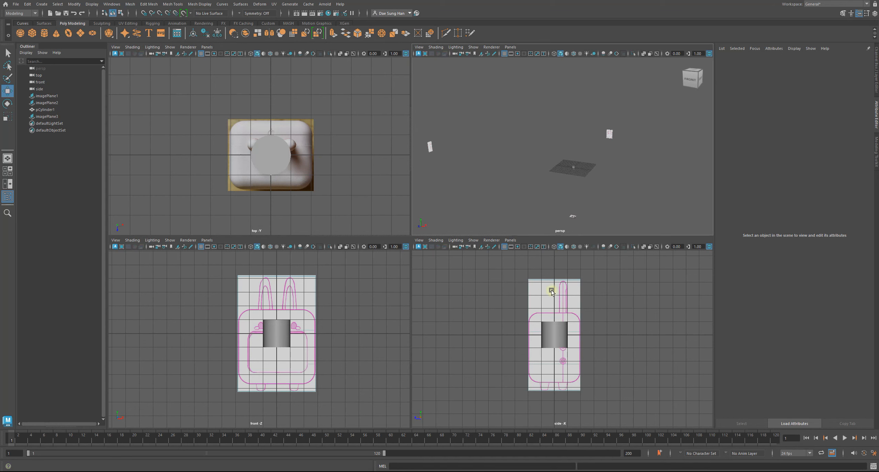
pyautogui.keyDown('alt'); pyautogui.moveTo(536, 157); pyautogui.dragTo(557, 196); pyautogui.keyUp('alt')
pyautogui.click(570, 188)
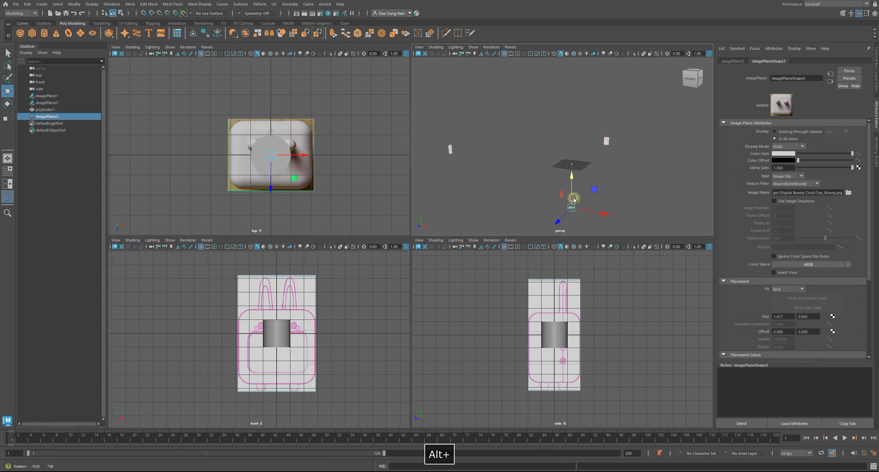
pyautogui.click(584, 188)
pyautogui.keyDown('alt'); pyautogui.moveTo(584, 187); pyautogui.dragTo(666, 184); pyautogui.keyUp('alt')
pyautogui.click(601, 180)
pyautogui.press('f')
pyautogui.keyDown('alt'); pyautogui.moveTo(666, 184); pyautogui.dragTo(551, 167, button='right'); pyautogui.keyUp('alt')
pyautogui.press('space')
pyautogui.keyDown('alt'); pyautogui.moveTo(450, 184); pyautogui.dragTo(501, 192); pyautogui.keyUp('alt')
pyautogui.keyDown('alt'); pyautogui.moveTo(501, 192); pyautogui.dragTo(461, 191, button='right'); pyautogui.keyUp('alt')
pyautogui.keyDown('alt'); pyautogui.moveTo(462, 192); pyautogui.dragTo(302, 184); pyautogui.keyUp('alt')
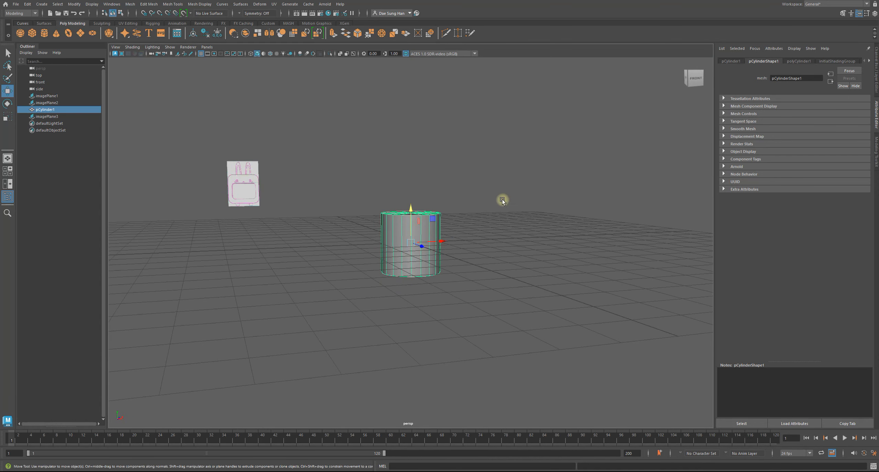
pyautogui.keyDown('alt'); pyautogui.moveTo(501, 199); pyautogui.dragTo(377, 194, button='right'); pyautogui.keyUp('alt')
pyautogui.press('space')
pyautogui.keyDown('alt'); pyautogui.moveTo(587, 145); pyautogui.dragTo(543, 153); pyautogui.keyUp('alt')
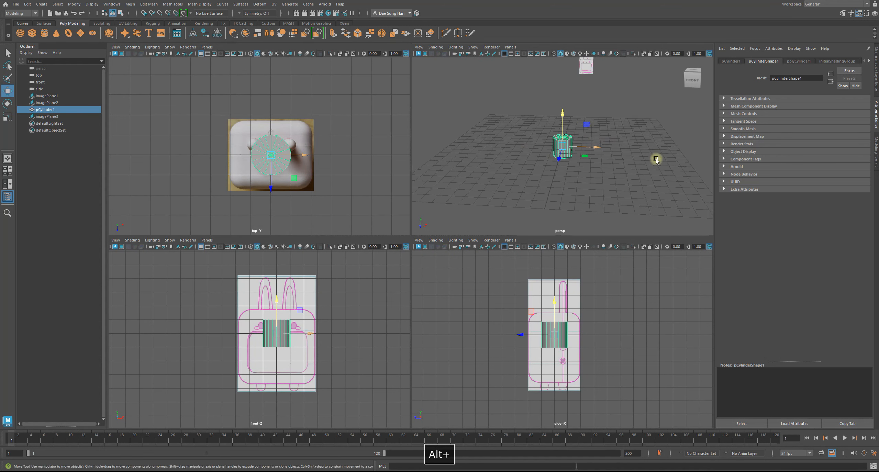
pyautogui.keyDown('alt'); pyautogui.moveTo(656, 160); pyautogui.dragTo(612, 164, button='right'); pyautogui.keyUp('alt')
pyautogui.keyDown('alt'); pyautogui.moveTo(612, 164); pyautogui.dragTo(613, 162); pyautogui.keyUp('alt')
pyautogui.keyDown('alt'); pyautogui.moveTo(613, 162); pyautogui.dragTo(583, 153, button='right'); pyautogui.keyUp('alt')
pyautogui.keyDown('alt'); pyautogui.moveTo(582, 153); pyautogui.dragTo(580, 144); pyautogui.keyUp('alt')
pyautogui.keyDown('alt'); pyautogui.moveTo(580, 145); pyautogui.dragTo(559, 148, button='right'); pyautogui.keyUp('alt')
# Examine how the front, side and top image planes are arranged around the grid in the perspective view.
pyautogui.click(650, 167)
pyautogui.keyDown('alt'); pyautogui.moveTo(625, 169); pyautogui.dragTo(583, 159); pyautogui.keyUp('alt')
pyautogui.keyDown('alt'); pyautogui.moveTo(596, 159); pyautogui.dragTo(521, 154, button='right'); pyautogui.keyUp('alt')
pyautogui.click(484, 138)
pyautogui.keyDown('alt'); pyautogui.moveTo(502, 151); pyautogui.dragTo(532, 152); pyautogui.keyUp('alt')
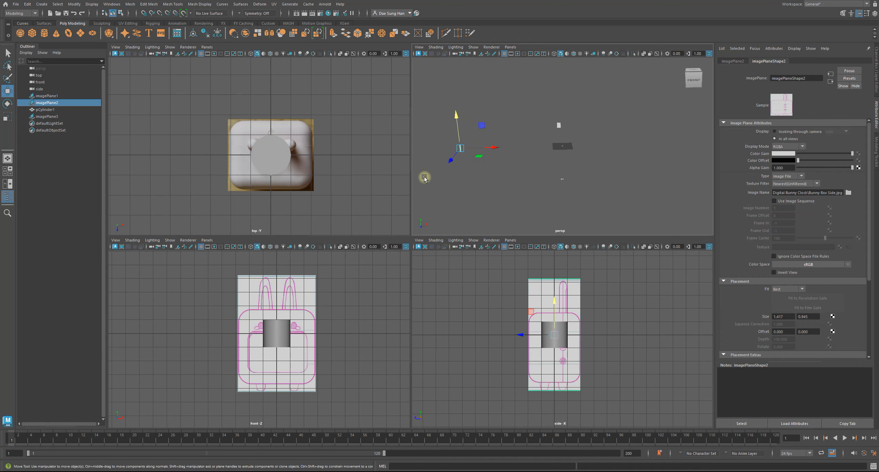
pyautogui.keyDown('alt'); pyautogui.moveTo(512, 319); pyautogui.dragTo(583, 316, button='middle'); pyautogui.keyUp('alt')
pyautogui.keyDown('alt'); pyautogui.moveTo(565, 167); pyautogui.dragTo(586, 176); pyautogui.keyUp('alt')
pyautogui.click(608, 142)
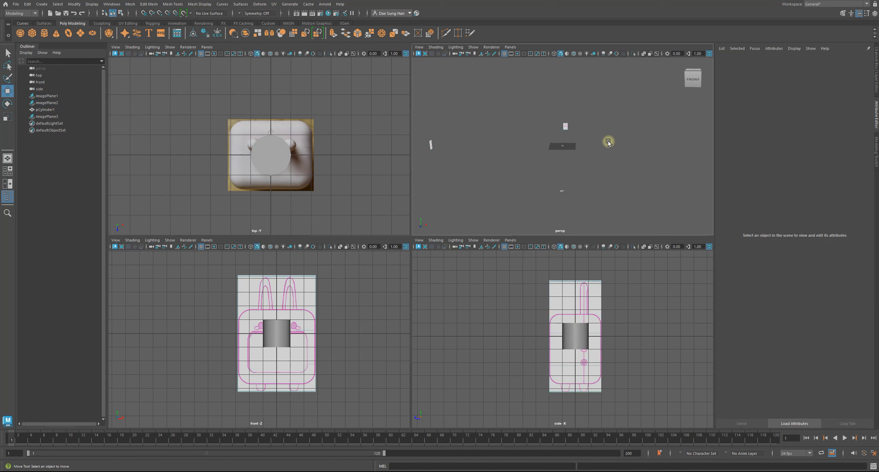
pyautogui.keyDown('alt'); pyautogui.moveTo(600, 154); pyautogui.dragTo(592, 115); pyautogui.keyUp('alt')
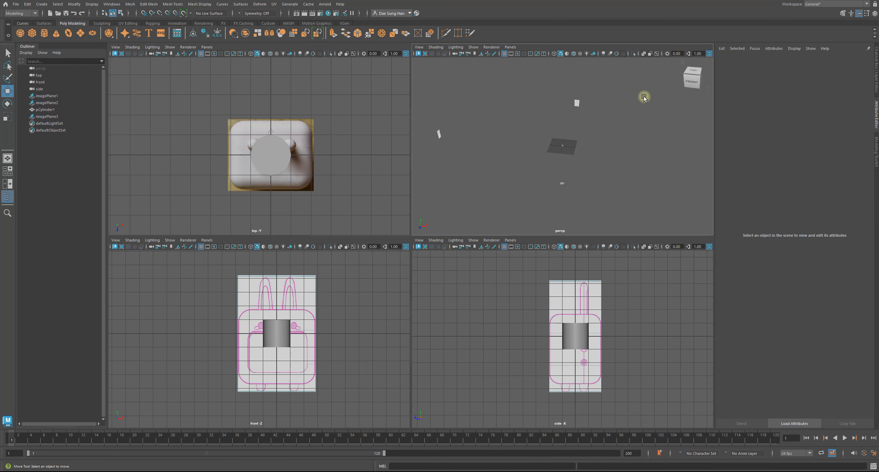
# Rename the front image plane as imagePlane_front.
pyautogui.click(576, 103)
pyautogui.keyDown('alt'); pyautogui.moveTo(574, 113); pyautogui.dragTo(574, 131); pyautogui.keyUp('alt')
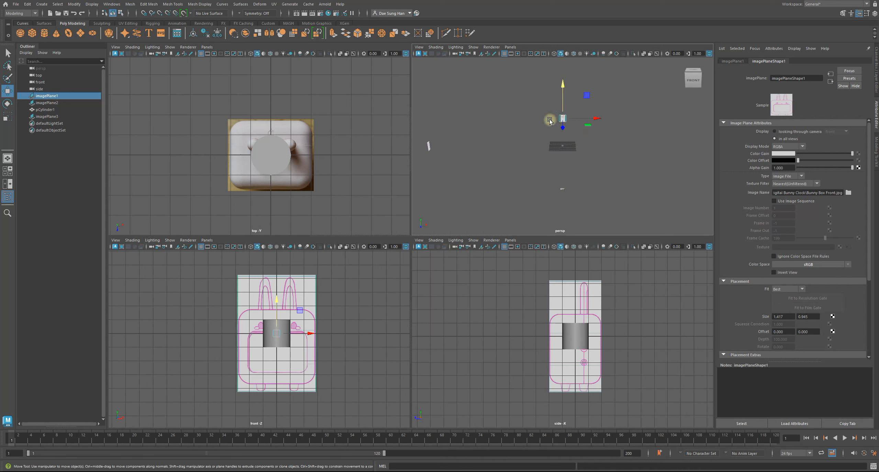
pyautogui.doubleClick(59, 96)
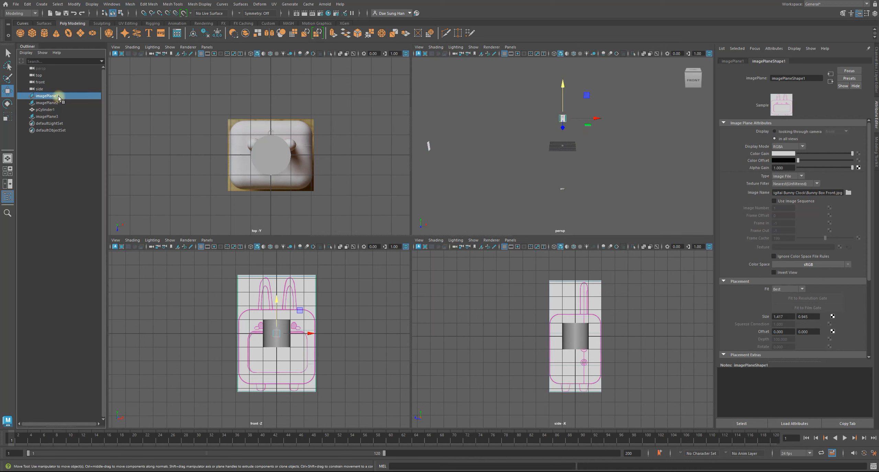
pyautogui.press('BackSpace')
pyautogui.write('f')
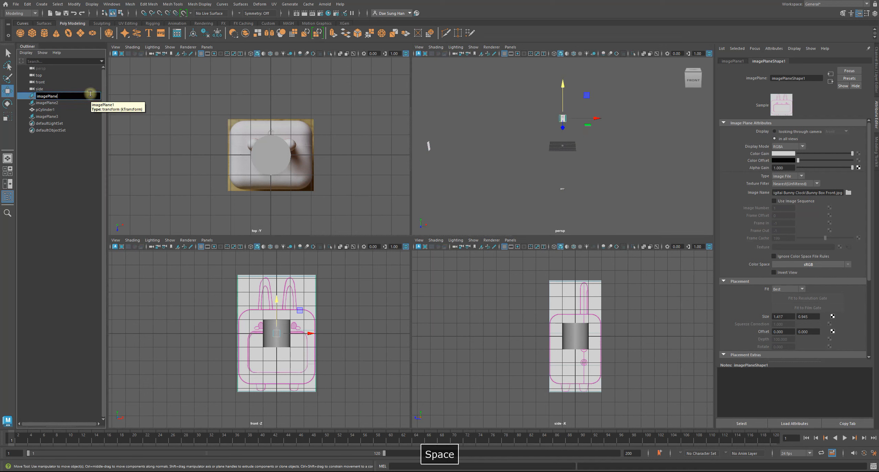
pyautogui.write('ront')
pyautogui.press('Return')
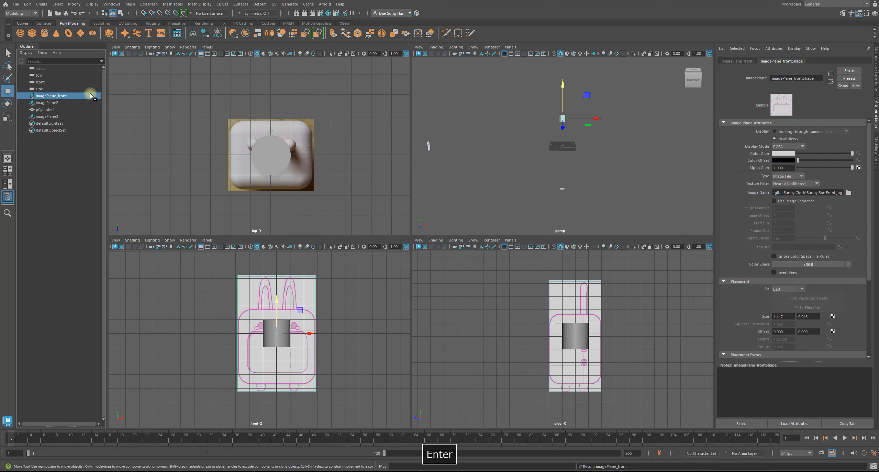
# Rename the side image plane as imagePlane_side.
pyautogui.click(48, 103)
pyautogui.doubleClick(44, 103)
pyautogui.click(71, 103)
pyautogui.press('BackSpace')
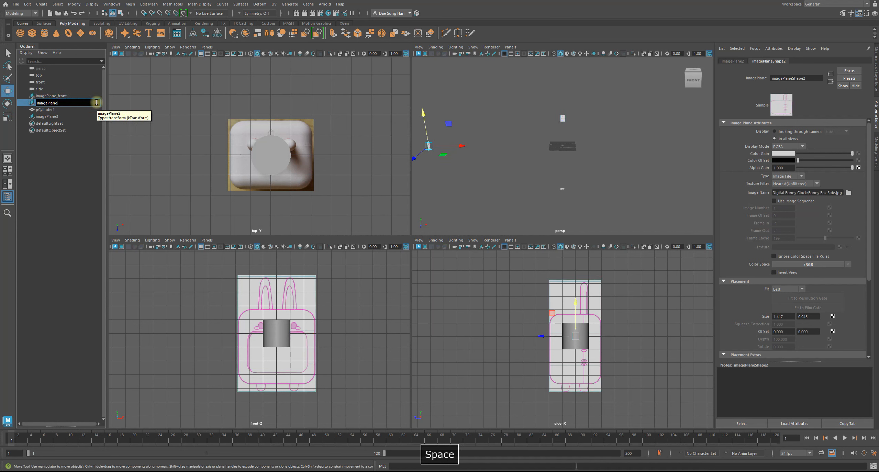
pyautogui.write('side')
pyautogui.press('Return')
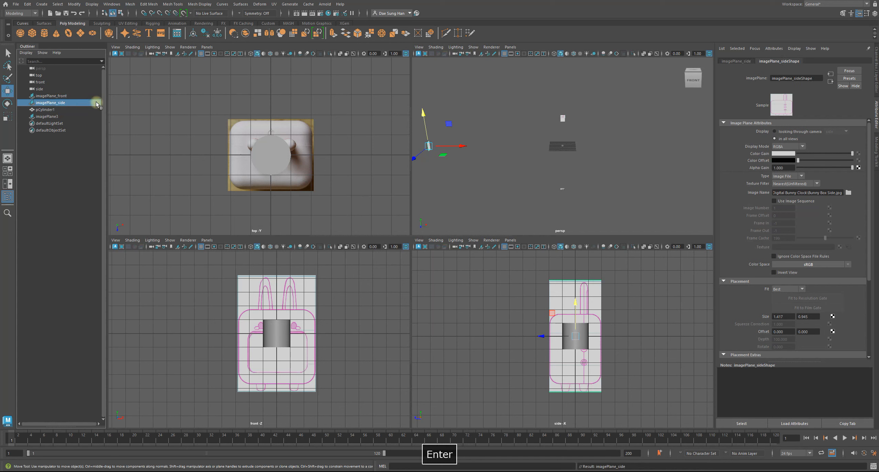
# Rename the top image plane as imagePlane_top.
pyautogui.click(52, 116)
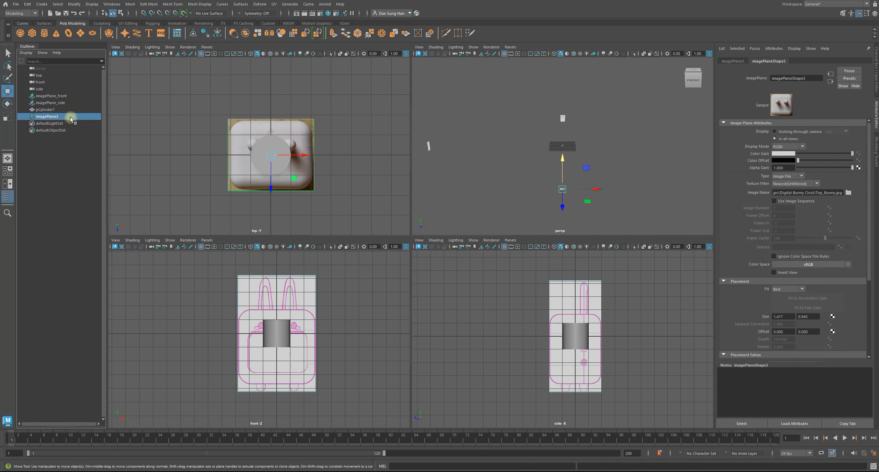
pyautogui.doubleClick(70, 117)
pyautogui.click(76, 117)
pyautogui.press('BackSpace')
pyautogui.write('top')
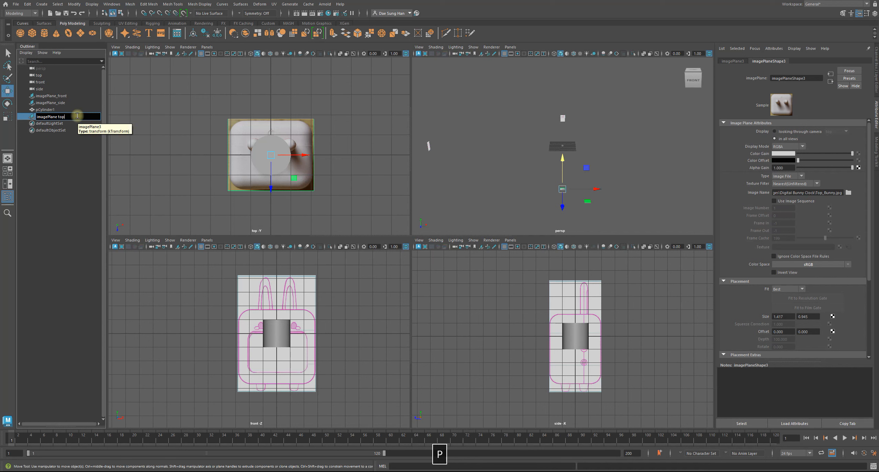
pyautogui.press('Return')
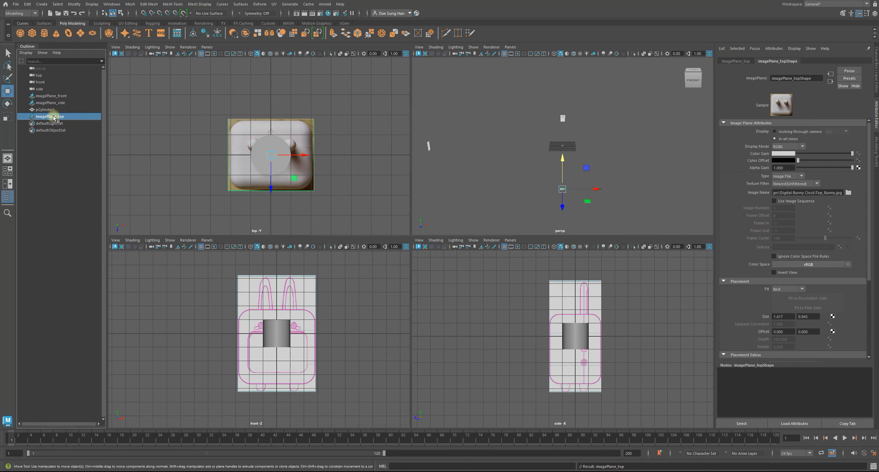
# Review the three renamed image planes and the cylinder by selecting each of them in the Outliner.
pyautogui.click(53, 104)
pyautogui.click(53, 97)
pyautogui.click(54, 117)
pyautogui.click(42, 110)
pyautogui.click(51, 97)
pyautogui.click(50, 103)
pyautogui.click(47, 117)
pyautogui.moveTo(54, 116); pyautogui.dragTo(75, 106, button='middle')
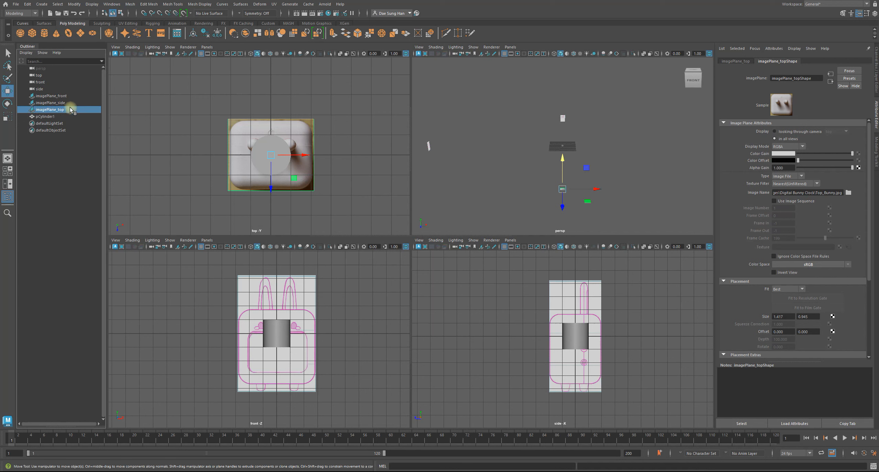
pyautogui.hotkey('ctrl', 'z')
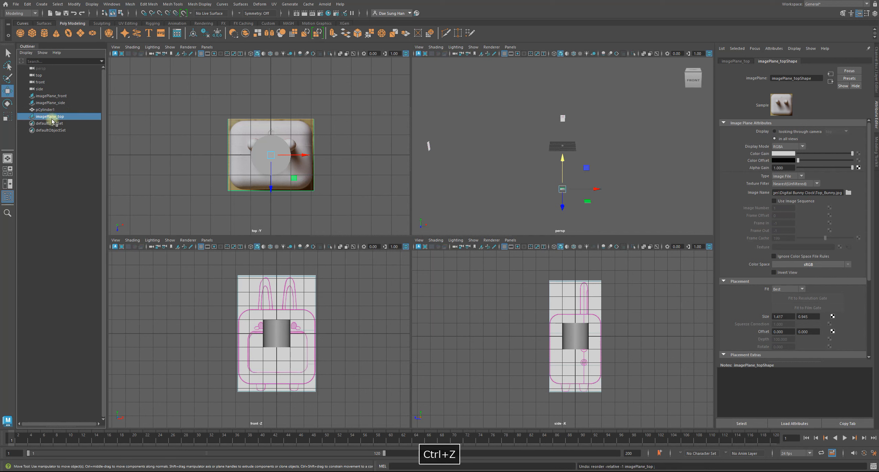
pyautogui.moveTo(51, 118); pyautogui.dragTo(49, 114, button='middle')
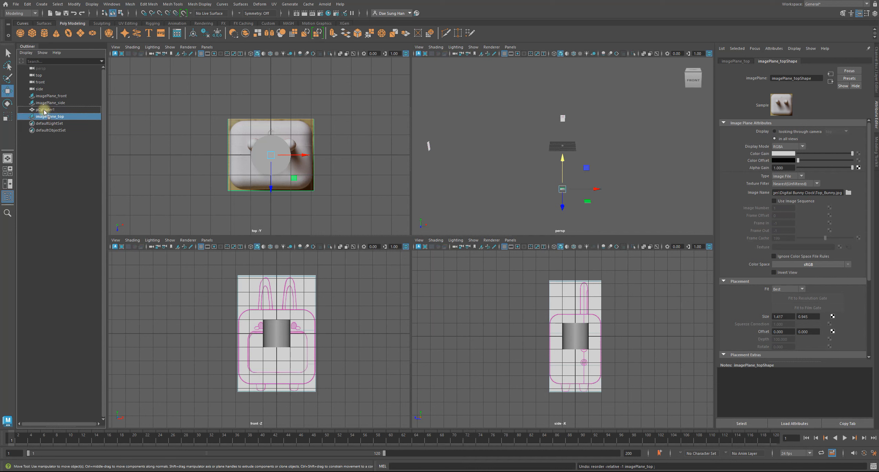
pyautogui.moveTo(44, 111); pyautogui.dragTo(44, 111, button='middle')
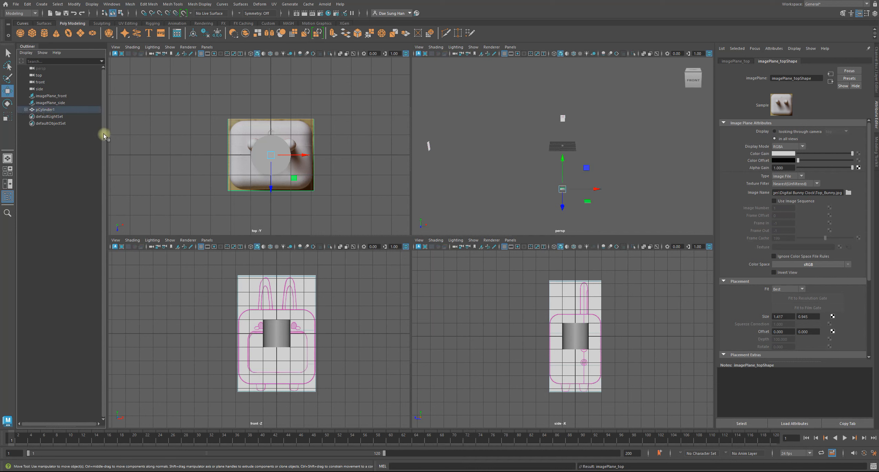
pyautogui.hotkey('ctrl', 'z')
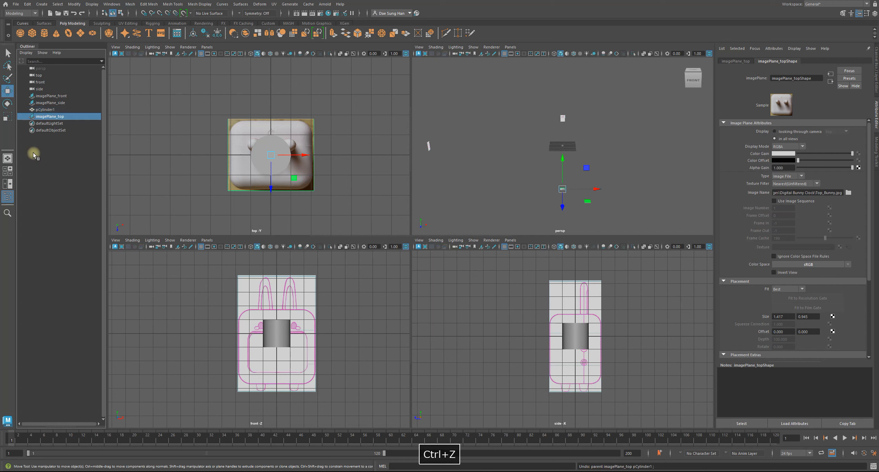
# Reorder the Outliner so imagePlane_top sits between imagePlane_side and the cylinder, and leave nothing selected.
pyautogui.moveTo(50, 117); pyautogui.dragTo(47, 107, button='middle')
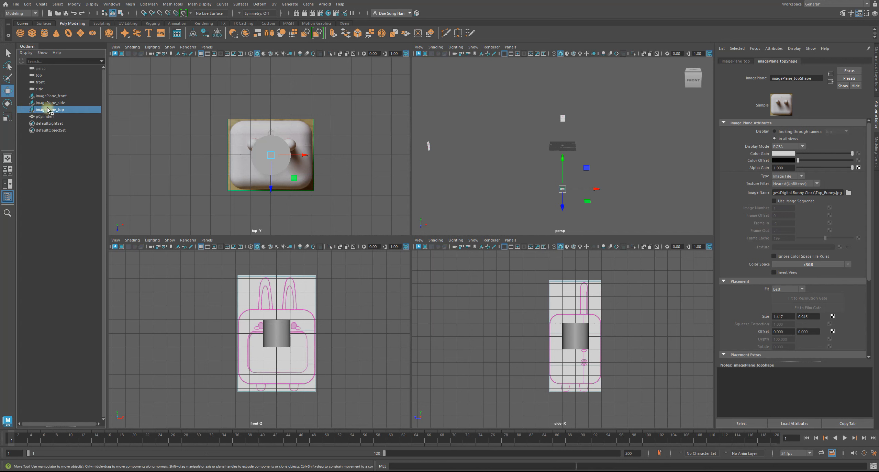
pyautogui.click(77, 129)
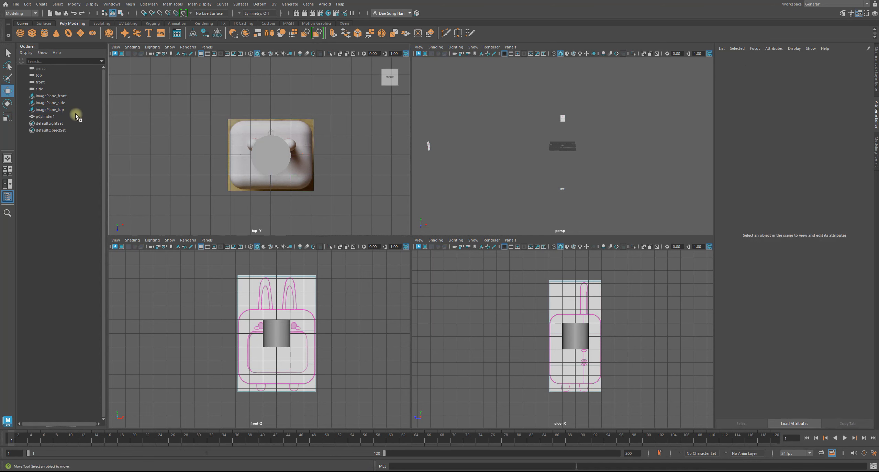
pyautogui.click(68, 102)
pyautogui.click(66, 109)
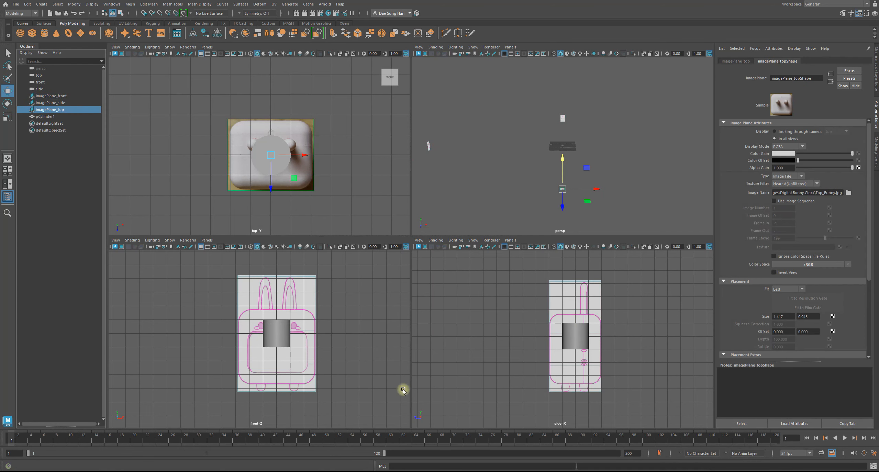
pyautogui.click(634, 194)
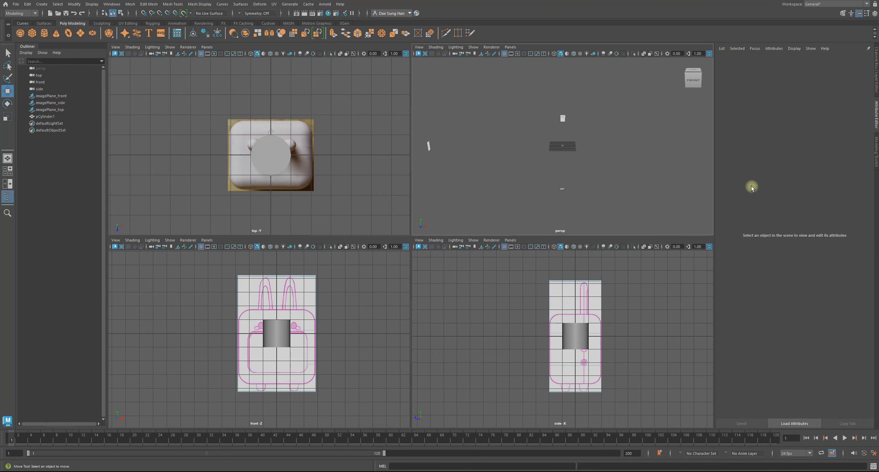
# Select the front, side and top image planes in the perspective view and create a display layer containing them.
pyautogui.click(876, 67)
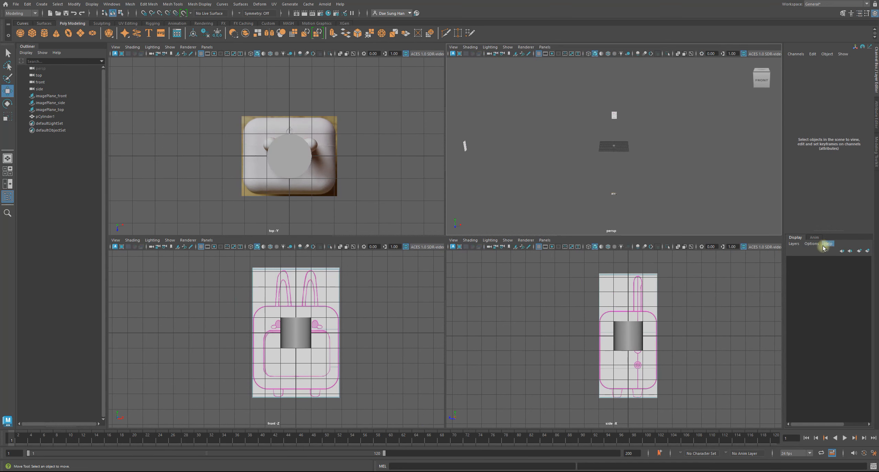
pyautogui.keyDown('alt'); pyautogui.moveTo(690, 195); pyautogui.dragTo(632, 178); pyautogui.keyUp('alt')
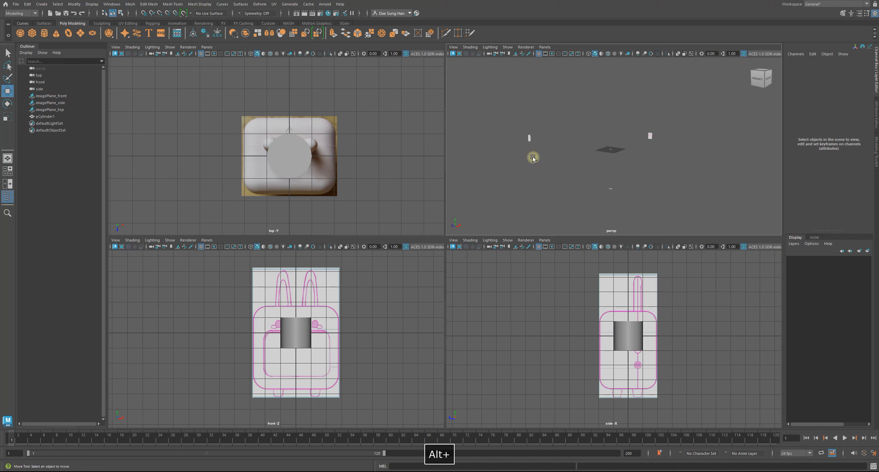
pyautogui.click(517, 137)
pyautogui.keyDown('shift'); pyautogui.click(631, 133); pyautogui.keyUp('shift')
pyautogui.keyDown('shift'); pyautogui.click(605, 187); pyautogui.keyUp('shift')
pyautogui.keyDown('alt'); pyautogui.moveTo(605, 187); pyautogui.dragTo(606, 198); pyautogui.keyUp('alt')
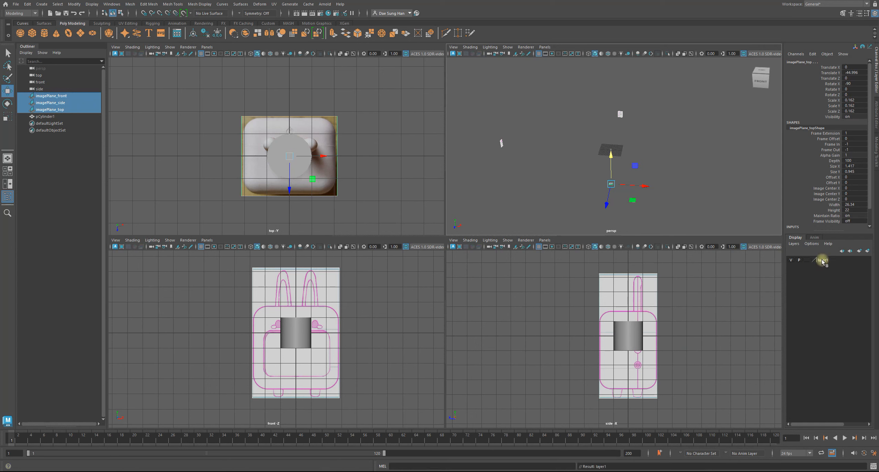
# Rename the image planes' display layer as _schematic_draws_.
pyautogui.doubleClick(822, 261)
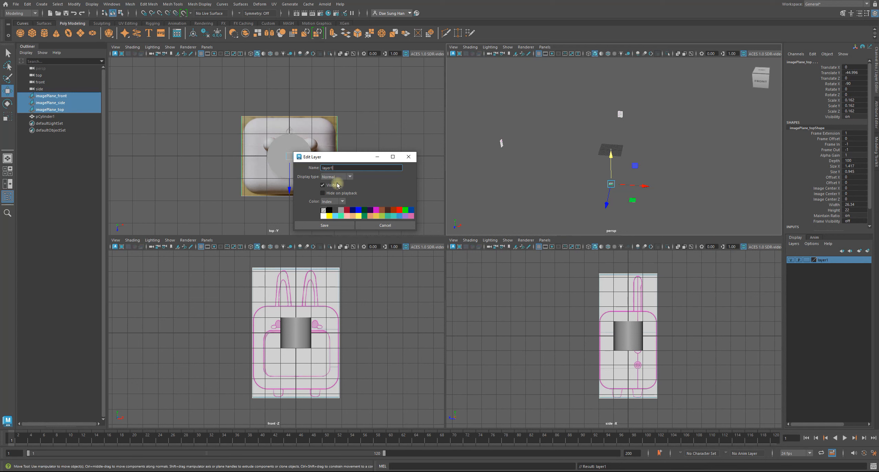
pyautogui.moveTo(335, 169); pyautogui.dragTo(268, 162)
pyautogui.write('_')
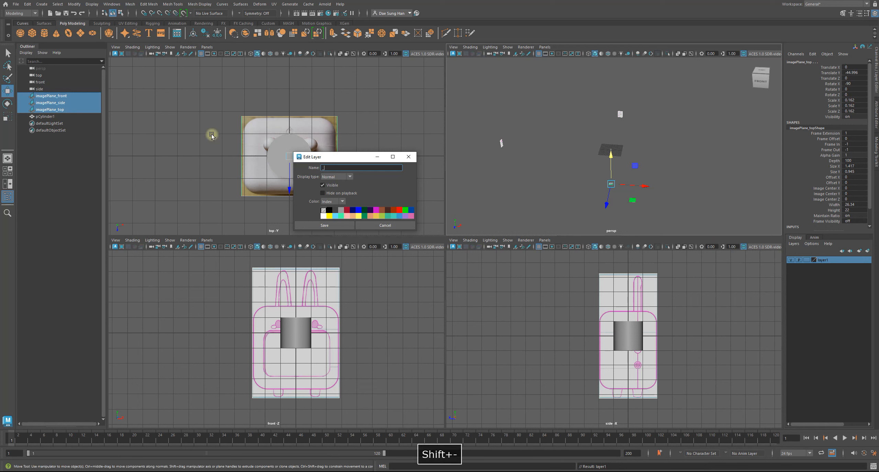
pyautogui.write('Sk')
pyautogui.press('BackSpace')
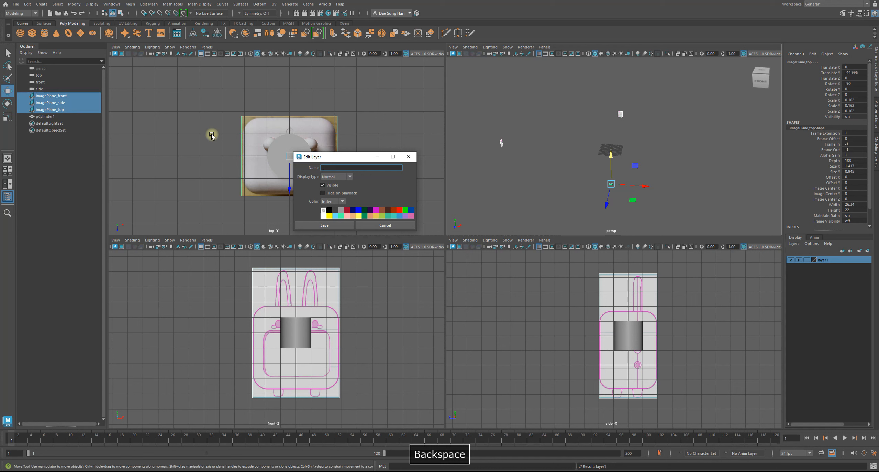
pyautogui.write('schematic_draws_')
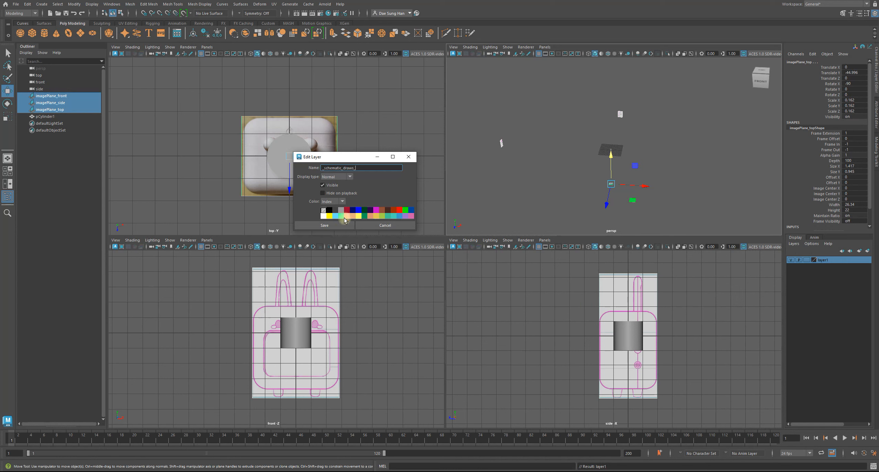
pyautogui.click(350, 226)
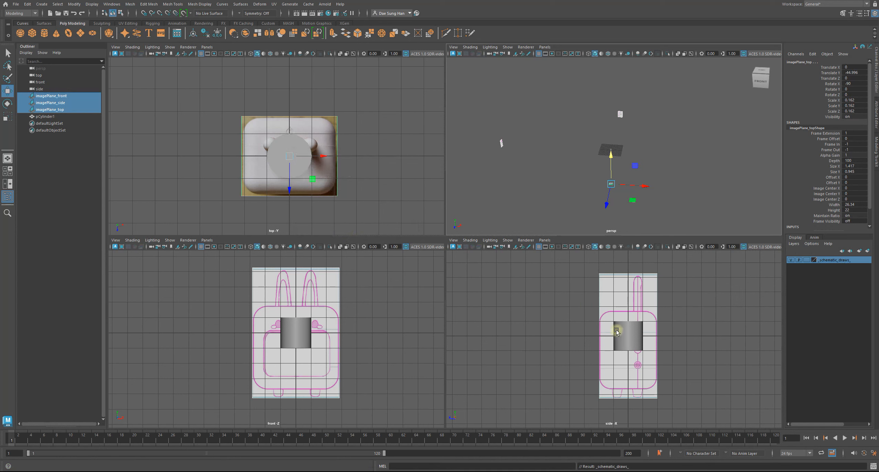
# Set the _schematic_draws_ layer to reference display so its image planes cannot be selected.
pyautogui.click(701, 181)
pyautogui.click(807, 260)
pyautogui.click(808, 260)
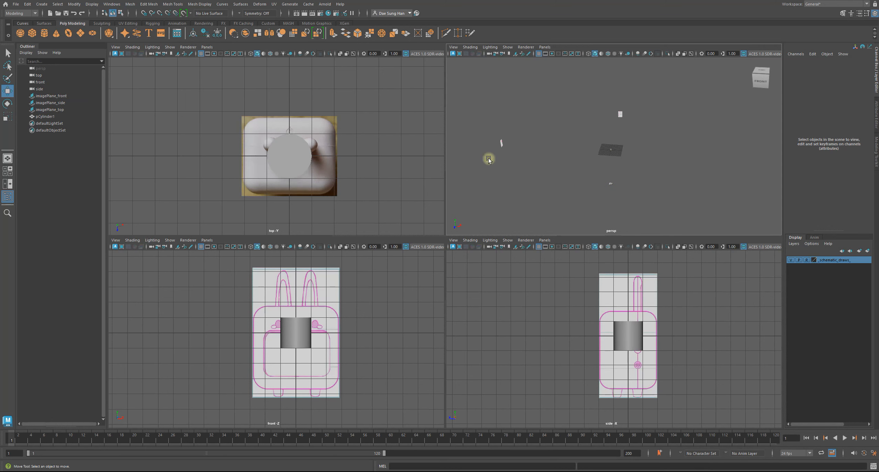
pyautogui.moveTo(673, 360); pyautogui.dragTo(565, 275)
pyautogui.click(566, 268)
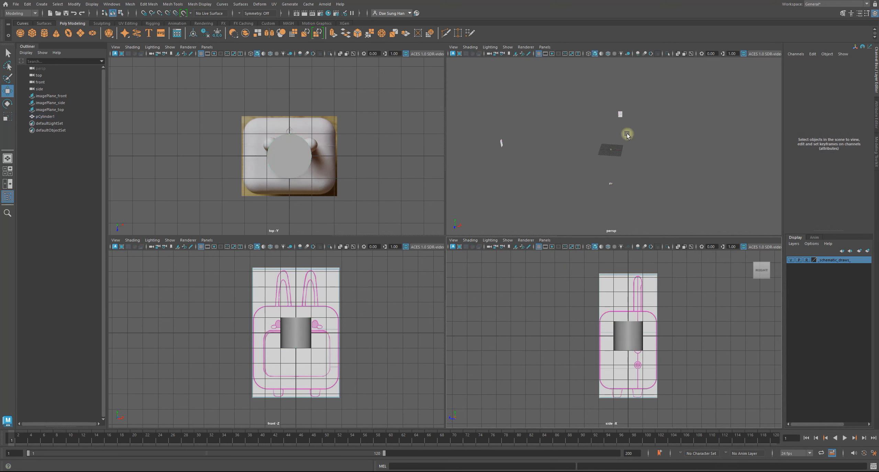
# Test whether the layer's image planes can be selected in the perspective view by trying area selections around them.
pyautogui.keyDown('alt'); pyautogui.moveTo(626, 135); pyautogui.dragTo(633, 154); pyautogui.keyUp('alt')
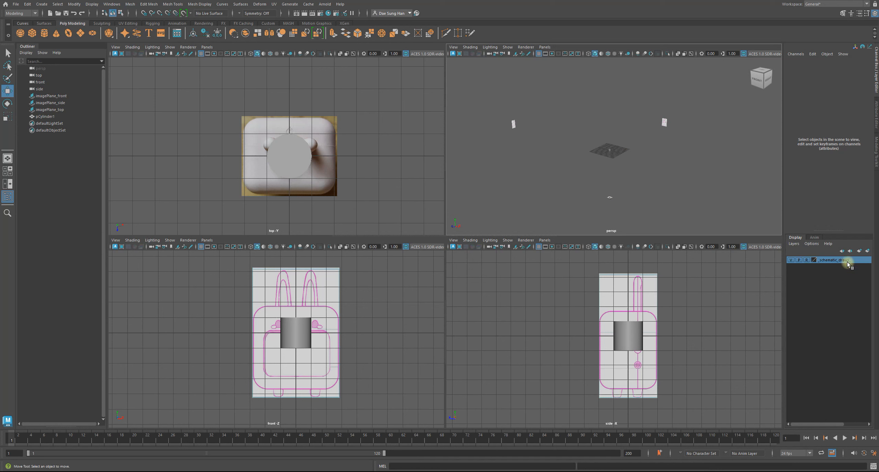
pyautogui.moveTo(481, 86); pyautogui.dragTo(569, 177)
pyautogui.moveTo(512, 118)
pyautogui.mouseDown()
pyautogui.moveTo(563, 182)
pyautogui.moveTo(506, 113)
pyautogui.mouseUp()
pyautogui.moveTo(495, 91); pyautogui.dragTo(538, 187)
pyautogui.moveTo(556, 182); pyautogui.dragTo(636, 240)
pyautogui.moveTo(588, 198); pyautogui.dragTo(620, 220)
pyautogui.keyDown('alt'); pyautogui.moveTo(641, 179); pyautogui.dragTo(673, 159); pyautogui.keyUp('alt')
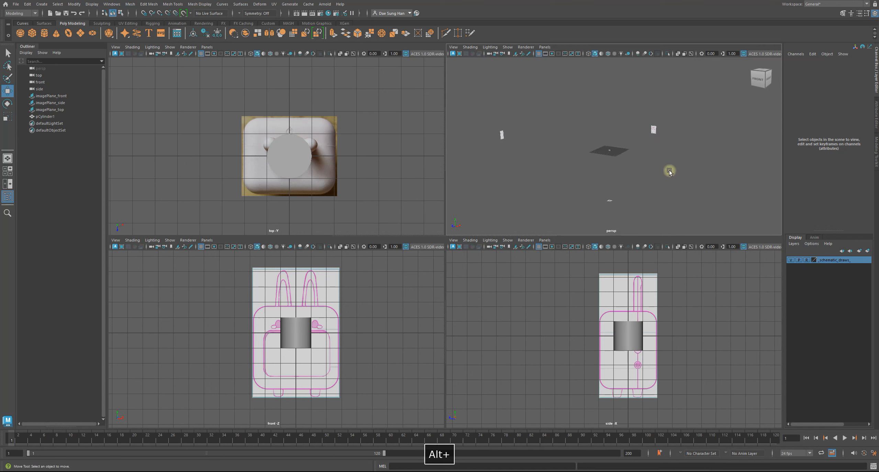
pyautogui.keyDown('alt'); pyautogui.moveTo(669, 172); pyautogui.dragTo(837, 237, button='right'); pyautogui.keyUp('alt')
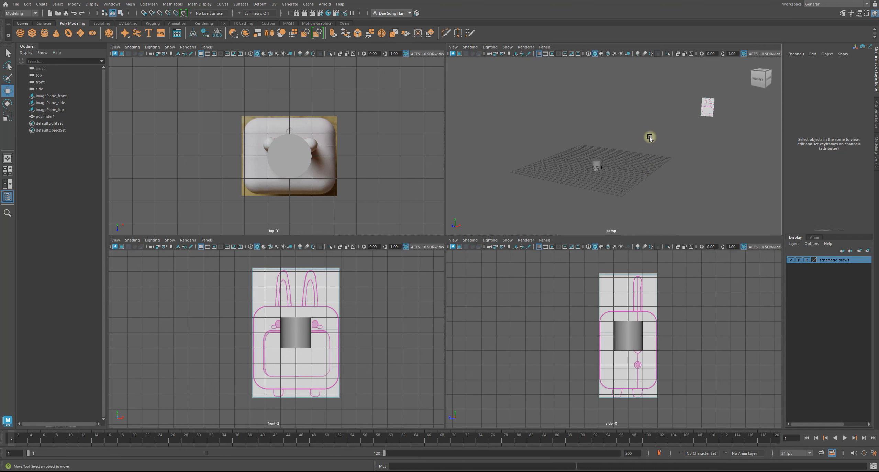
pyautogui.moveTo(576, 128); pyautogui.dragTo(624, 173)
pyautogui.click(704, 173)
pyautogui.keyDown('alt'); pyautogui.moveTo(642, 141); pyautogui.dragTo(630, 164); pyautogui.keyUp('alt')
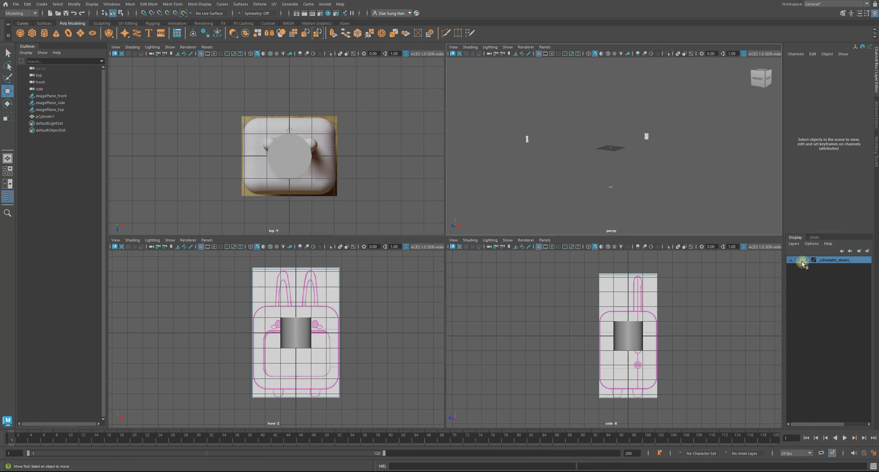
# Hide the _schematic_draws_ layer and show it again.
pyautogui.click(790, 260)
pyautogui.click(790, 260)
pyautogui.keyDown('alt'); pyautogui.moveTo(662, 165); pyautogui.dragTo(631, 155); pyautogui.keyUp('alt')
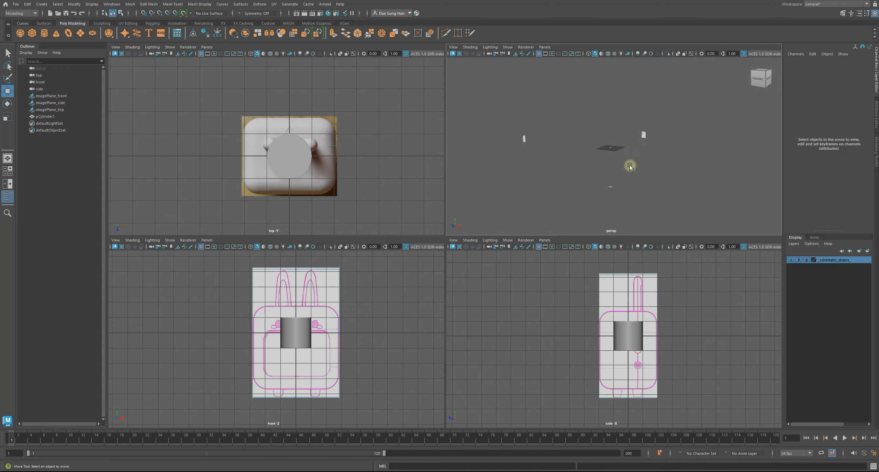
# Save an incremental version of the scene and maximize the perspective view to examine the image planes' layout.
pyautogui.hotkey('ctrl', 'alt', 's')
pyautogui.press('space')
pyautogui.keyDown('alt'); pyautogui.moveTo(490, 238); pyautogui.dragTo(483, 264, button='right'); pyautogui.keyUp('alt')
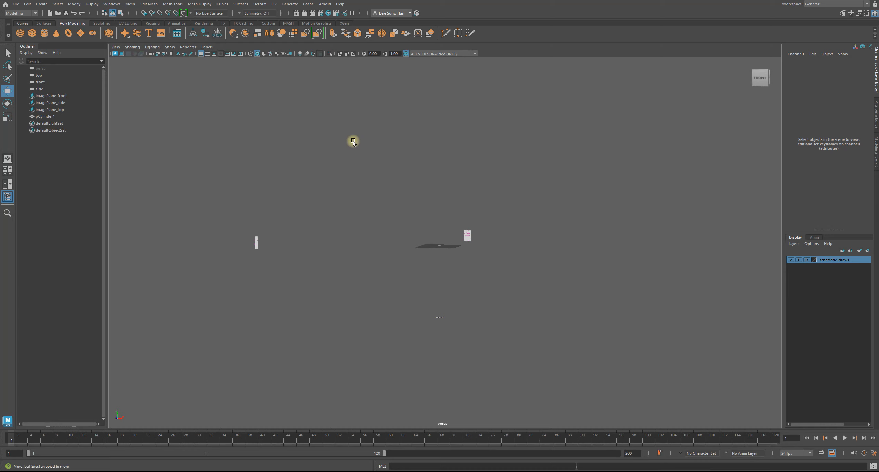
pyautogui.keyDown('alt'); pyautogui.moveTo(348, 120); pyautogui.dragTo(446, 153, button='middle'); pyautogui.keyUp('alt')
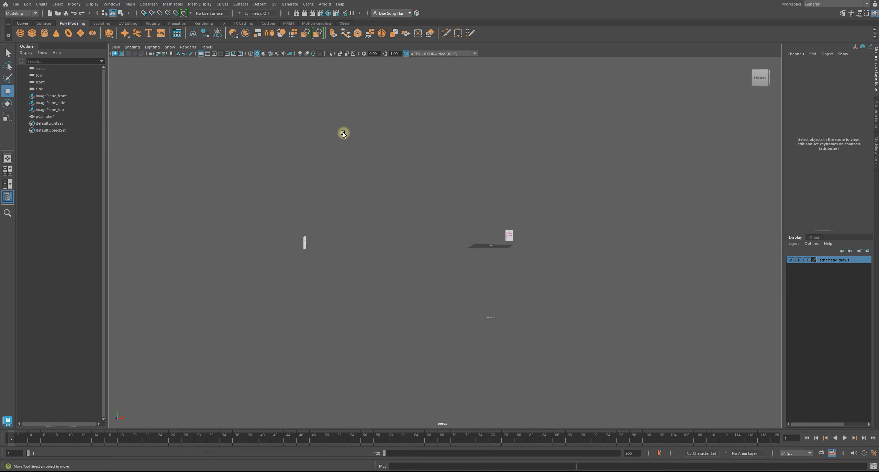
pyautogui.keyDown('alt'); pyautogui.moveTo(319, 131); pyautogui.dragTo(532, 205, button='right'); pyautogui.keyUp('alt')
pyautogui.keyDown('alt'); pyautogui.moveTo(531, 205); pyautogui.dragTo(468, 166, button='middle'); pyautogui.keyUp('alt')
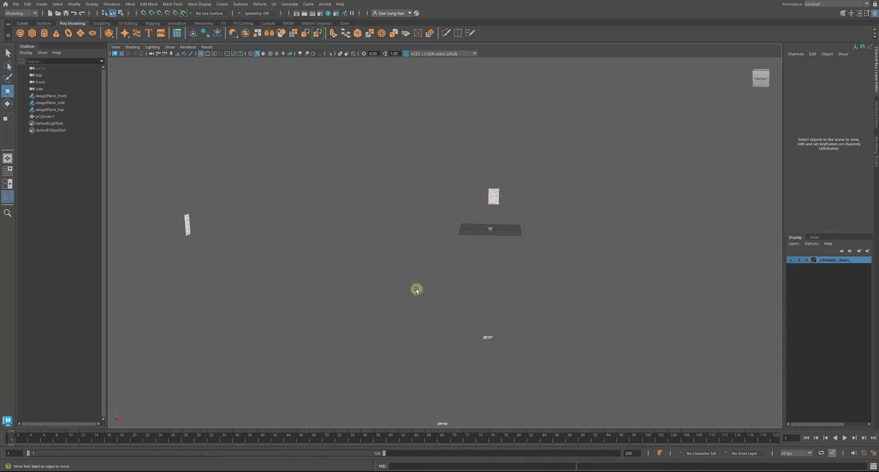
# Create a free image plane at the origin and open its attributes.
pyautogui.click(43, 4)
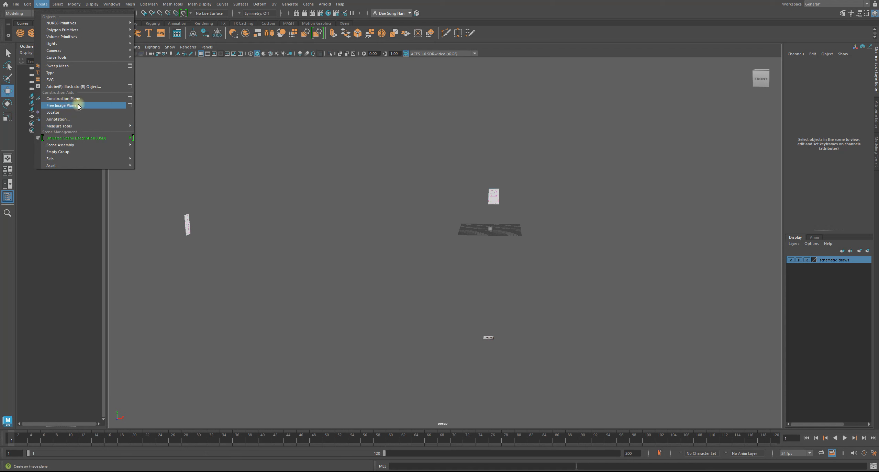
pyautogui.click(70, 107)
pyautogui.keyDown('alt'); pyautogui.moveTo(409, 240); pyautogui.dragTo(429, 220); pyautogui.keyUp('alt')
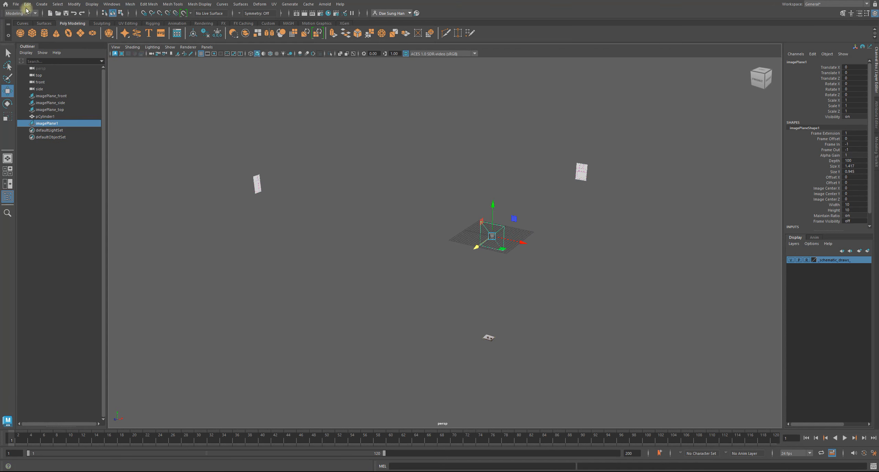
pyautogui.click(42, 4)
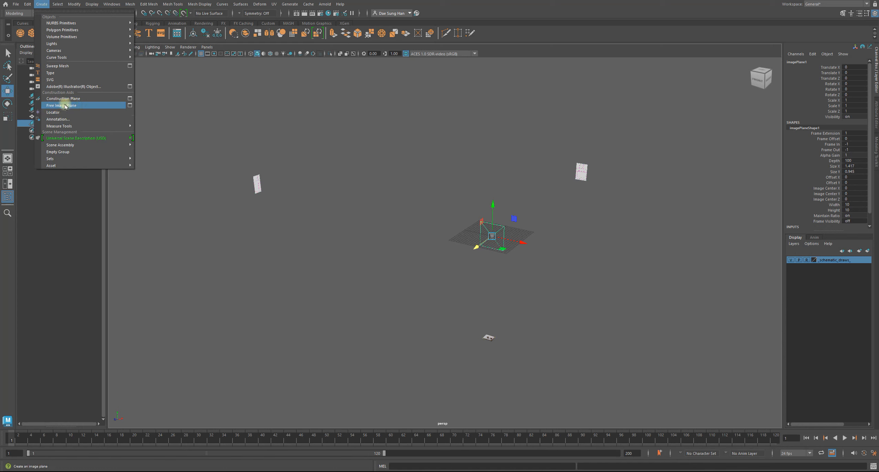
pyautogui.keyDown('alt'); pyautogui.moveTo(384, 185); pyautogui.dragTo(505, 244); pyautogui.keyUp('alt')
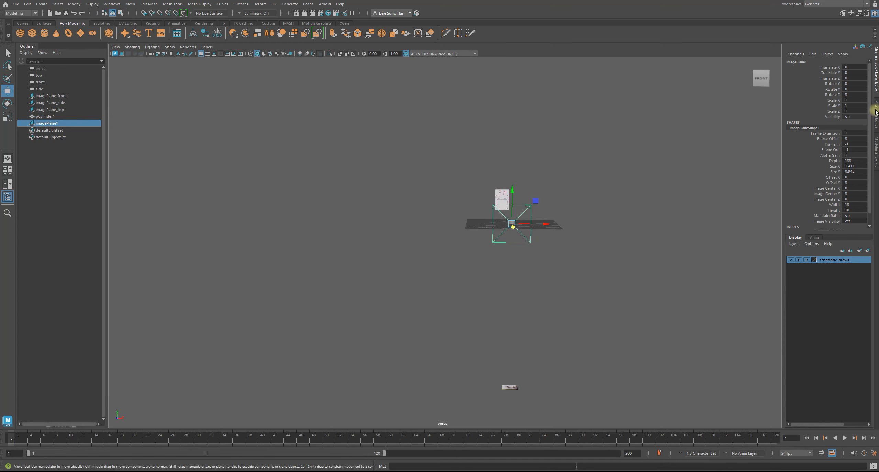
pyautogui.click(875, 112)
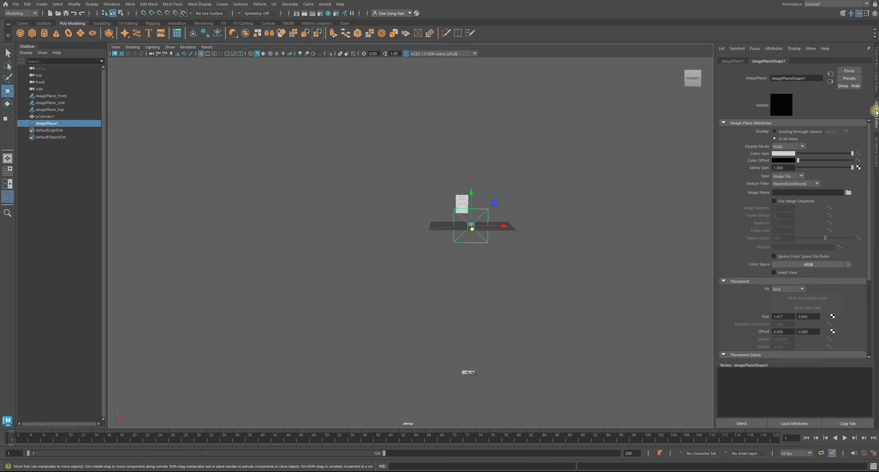
# Load Front_Bunny.jpg from the Digital Bunny Clock folder into the new free image plane.
pyautogui.click(847, 191)
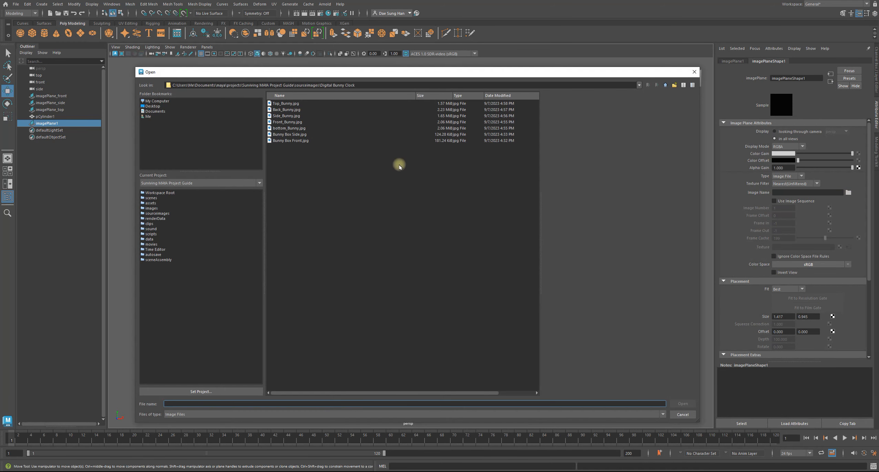
pyautogui.click(288, 122)
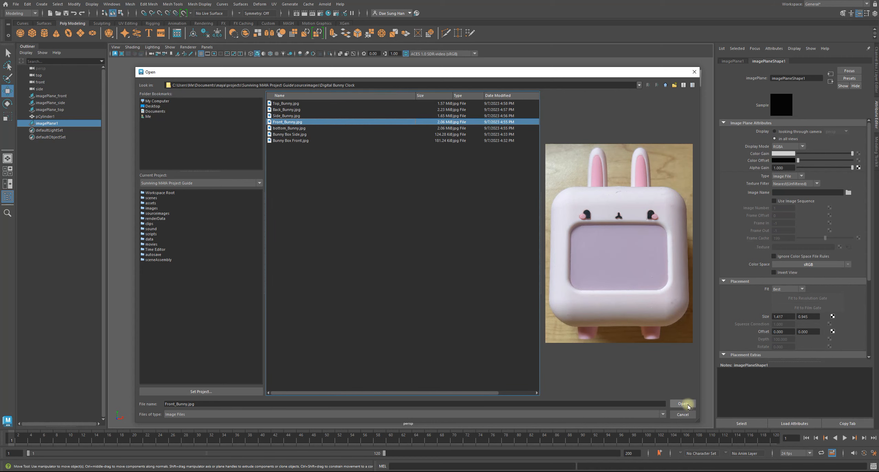
pyautogui.click(683, 403)
# Move the front photo plane well behind the grid and off to the left of the schematic planes.
pyautogui.keyDown('alt'); pyautogui.moveTo(494, 277); pyautogui.dragTo(397, 195); pyautogui.keyUp('alt')
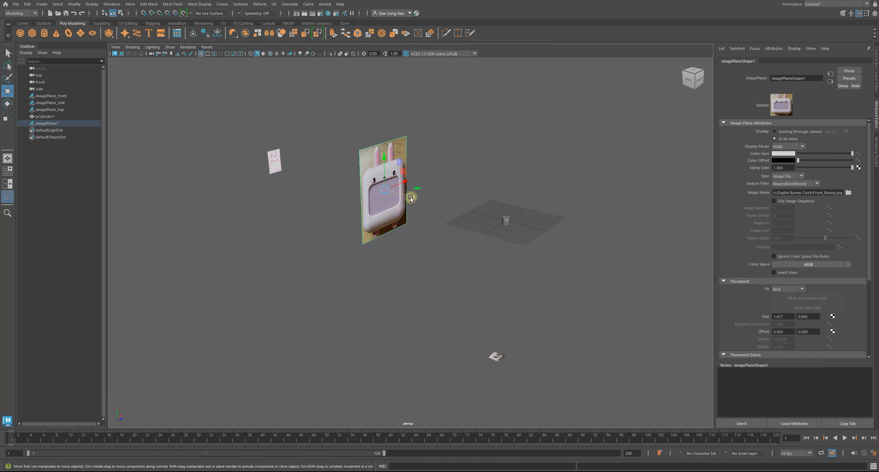
pyautogui.keyDown('alt'); pyautogui.moveTo(432, 205); pyautogui.dragTo(340, 190); pyautogui.keyUp('alt')
pyautogui.press('w')
pyautogui.click(448, 253)
pyautogui.keyDown('alt'); pyautogui.moveTo(448, 253); pyautogui.dragTo(356, 196); pyautogui.keyUp('alt')
pyautogui.click(359, 223)
# Check in the four-view layout whether the front photo plane stays clear of the schematic planes in the top and front views.
pyautogui.press('space')
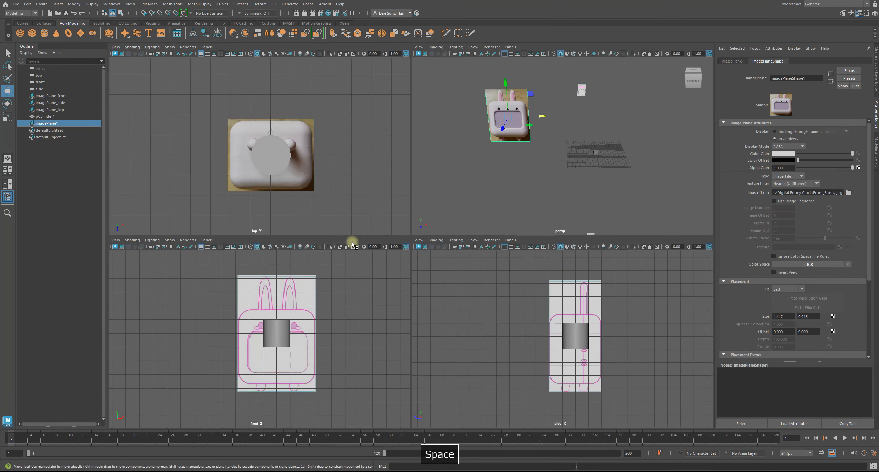
pyautogui.keyDown('alt'); pyautogui.moveTo(302, 201); pyautogui.dragTo(315, 182, button='middle'); pyautogui.keyUp('alt')
pyautogui.keyDown('alt'); pyautogui.moveTo(300, 311); pyautogui.dragTo(276, 321, button='right'); pyautogui.keyUp('alt')
pyautogui.keyDown('alt'); pyautogui.moveTo(318, 324); pyautogui.dragTo(190, 288, button='right'); pyautogui.keyUp('alt')
pyautogui.keyDown('alt'); pyautogui.moveTo(125, 341); pyautogui.dragTo(180, 325, button='middle'); pyautogui.keyUp('alt')
pyautogui.keyDown('alt'); pyautogui.moveTo(302, 347); pyautogui.dragTo(347, 328, button='right'); pyautogui.keyUp('alt')
pyautogui.keyDown('alt'); pyautogui.moveTo(525, 109); pyautogui.dragTo(539, 121); pyautogui.keyUp('alt')
pyautogui.press('space')
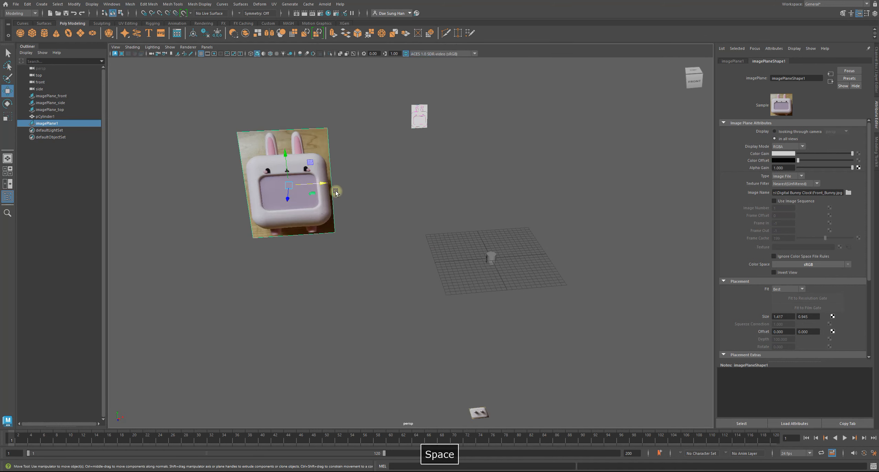
# Scale the front photo plane down uniformly.
pyautogui.press('r')
pyautogui.keyDown('alt'); pyautogui.moveTo(269, 198); pyautogui.dragTo(230, 234); pyautogui.keyUp('alt')
pyautogui.click(327, 237)
pyautogui.keyDown('alt'); pyautogui.moveTo(327, 238); pyautogui.dragTo(437, 243); pyautogui.keyUp('alt')
pyautogui.keyDown('alt'); pyautogui.moveTo(436, 243); pyautogui.dragTo(521, 217, button='right'); pyautogui.keyUp('alt')
pyautogui.keyDown('alt'); pyautogui.moveTo(521, 218); pyautogui.dragTo(471, 241, button='middle'); pyautogui.keyUp('alt')
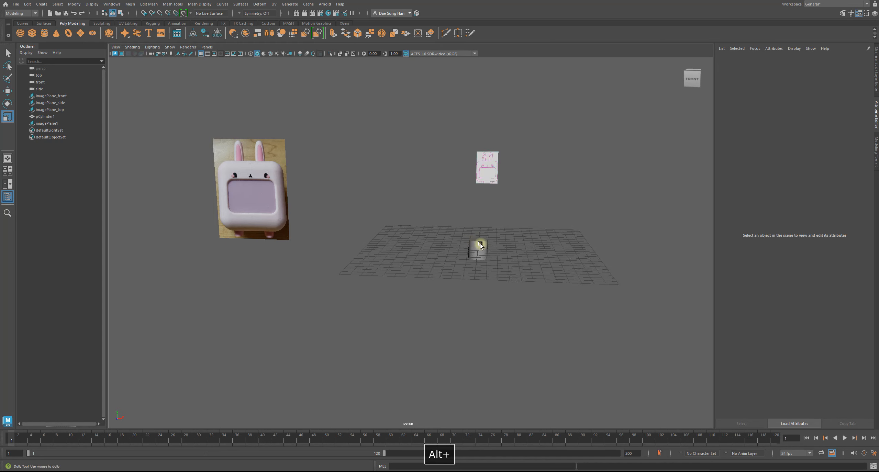
# Examine the front photo plane's size and position relative to the cylinder and grid from several angles.
pyautogui.keyDown('alt'); pyautogui.moveTo(471, 241); pyautogui.dragTo(570, 281, button='right'); pyautogui.keyUp('alt')
pyautogui.click(577, 255)
pyautogui.keyDown('alt'); pyautogui.moveTo(597, 254); pyautogui.dragTo(397, 253); pyautogui.keyUp('alt')
pyautogui.keyDown('alt'); pyautogui.moveTo(536, 237); pyautogui.dragTo(490, 239, button='right'); pyautogui.keyUp('alt')
pyautogui.keyDown('alt'); pyautogui.moveTo(490, 240); pyautogui.dragTo(426, 264); pyautogui.keyUp('alt')
pyautogui.keyDown('alt'); pyautogui.moveTo(426, 265); pyautogui.dragTo(311, 221, button='right'); pyautogui.keyUp('alt')
pyautogui.moveTo(311, 221)
pyautogui.keyDown('alt'); pyautogui.mouseDown()
pyautogui.moveTo(336, 193)
pyautogui.moveTo(294, 213)
pyautogui.moveTo(359, 202)
pyautogui.moveTo(315, 207)
pyautogui.mouseUp(); pyautogui.keyUp('alt')
# Select the front photo plane and rename it imagePlane_front_photo.
pyautogui.click(255, 191)
pyautogui.press('w')
pyautogui.press('r')
pyautogui.keyDown('alt'); pyautogui.moveTo(395, 240); pyautogui.dragTo(295, 186); pyautogui.keyUp('alt')
pyautogui.doubleClick(79, 126)
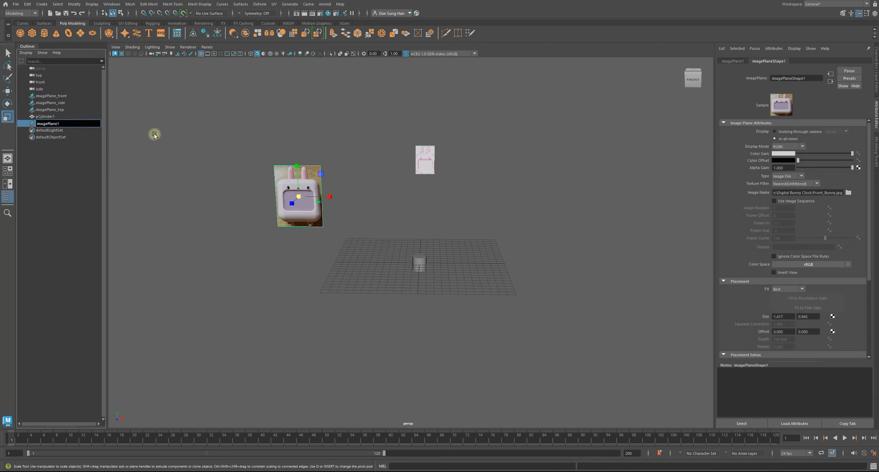
pyautogui.press('BackSpace')
pyautogui.write('front ref')
pyautogui.press('BackSpace')
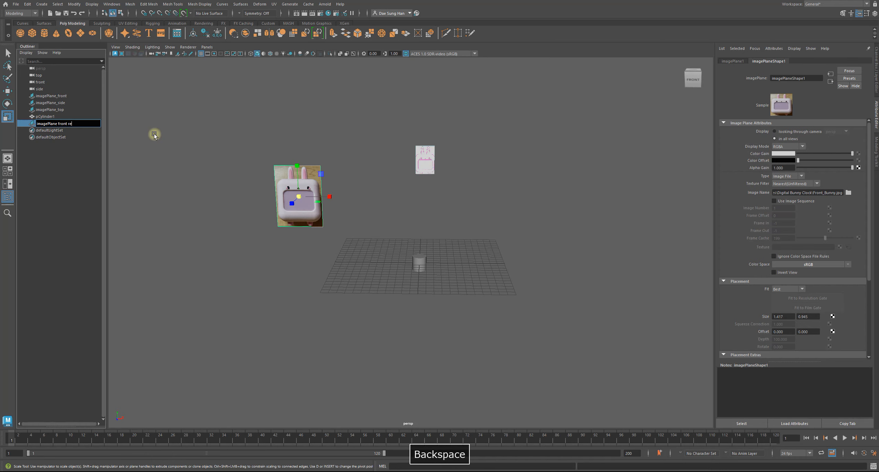
pyautogui.write('photo')
pyautogui.press('Return')
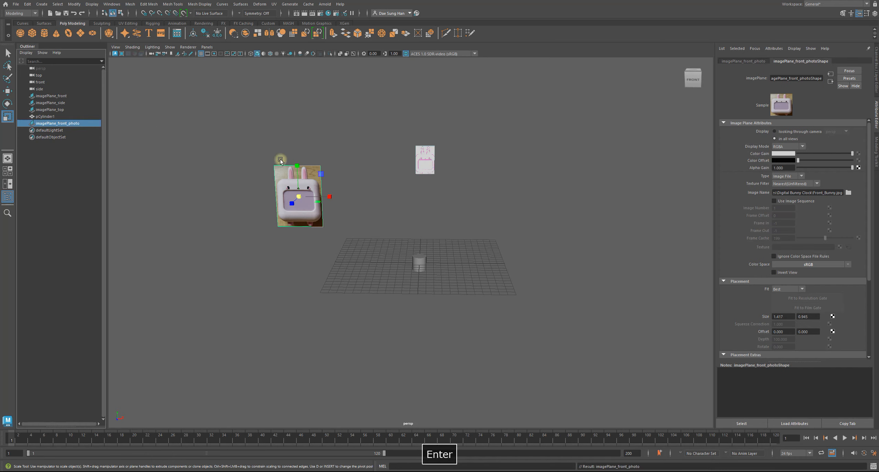
# Create another free image plane and load Side_Bunny.jpg into it.
pyautogui.click(325, 281)
pyautogui.press('w')
pyautogui.click(41, 3)
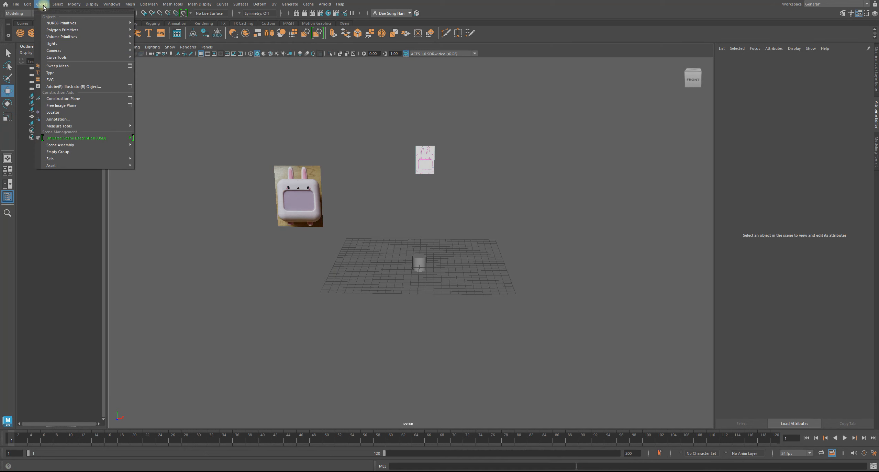
pyautogui.click(64, 105)
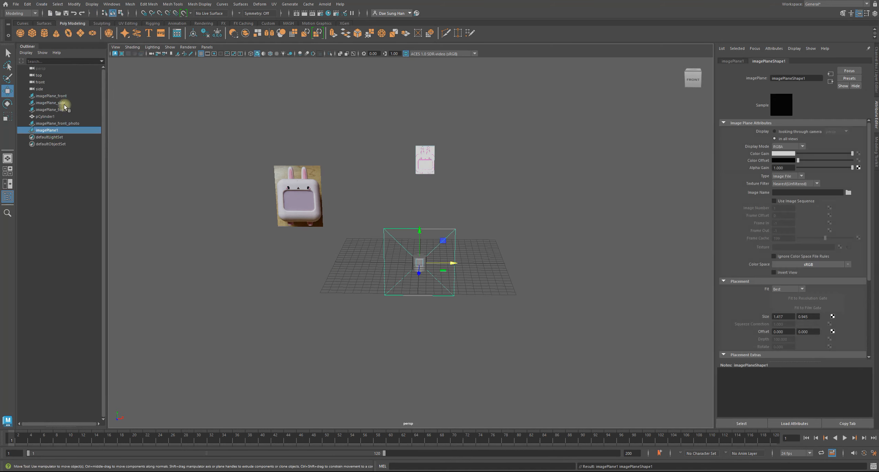
pyautogui.keyDown('alt'); pyautogui.moveTo(441, 215); pyautogui.dragTo(389, 215); pyautogui.keyUp('alt')
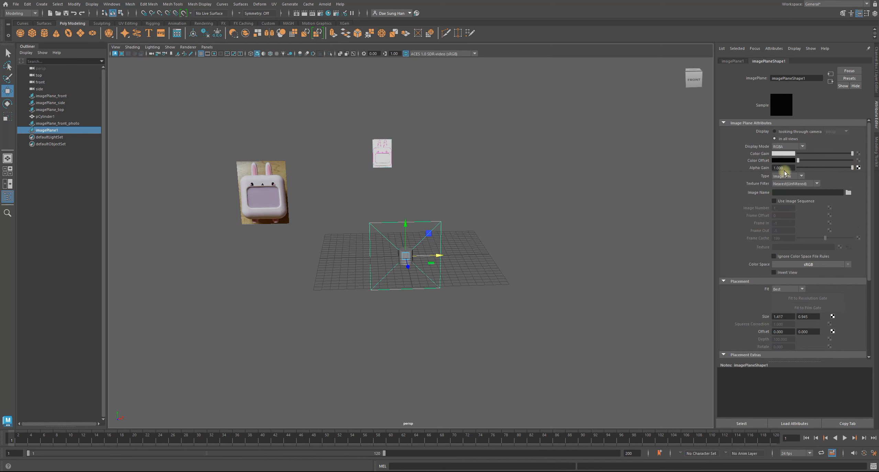
pyautogui.click(848, 192)
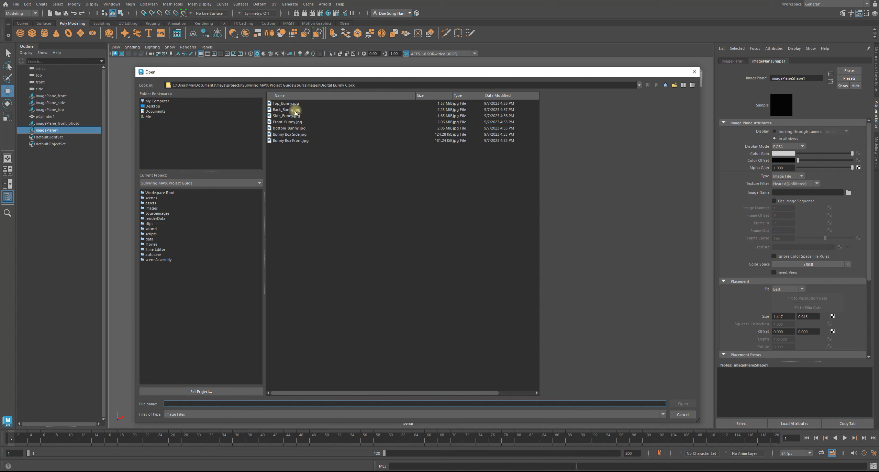
pyautogui.click(286, 116)
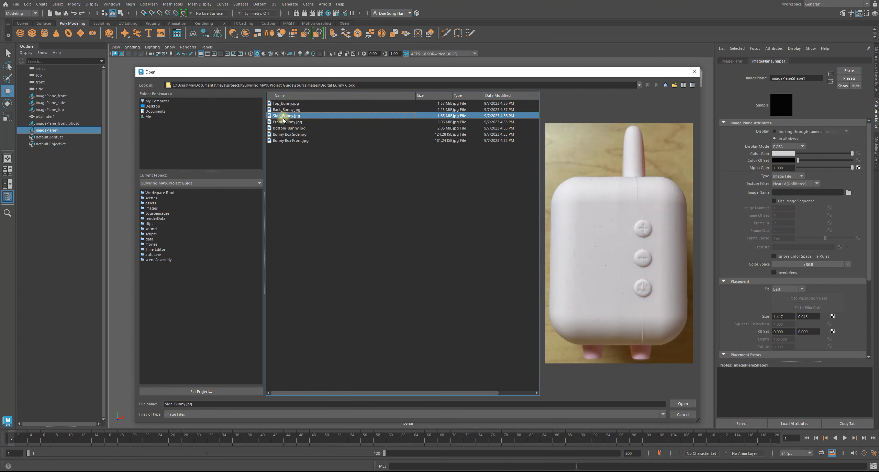
pyautogui.click(683, 403)
# Scale the side photo plane uniformly to about 0.36 and place it beside the front photo at about X -9.8, Z -43.7.
pyautogui.keyDown('alt'); pyautogui.moveTo(496, 314); pyautogui.dragTo(471, 293); pyautogui.keyUp('alt')
pyautogui.moveTo(478, 249); pyautogui.dragTo(371, 246)
pyautogui.press('w')
pyautogui.moveTo(387, 181); pyautogui.dragTo(389, 170)
pyautogui.click(471, 206)
pyautogui.keyDown('alt'); pyautogui.moveTo(471, 206); pyautogui.dragTo(347, 193); pyautogui.keyUp('alt')
pyautogui.click(406, 188)
pyautogui.click(435, 207)
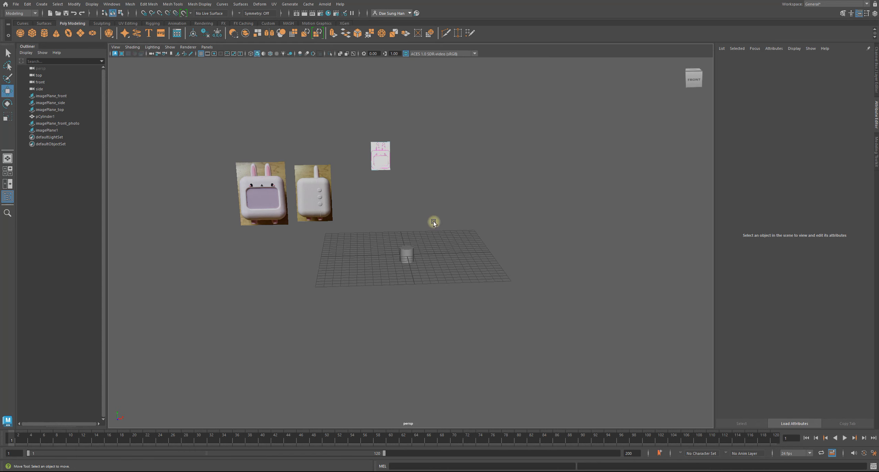
pyautogui.keyDown('alt'); pyautogui.moveTo(433, 221); pyautogui.dragTo(431, 211, button='middle'); pyautogui.keyUp('alt')
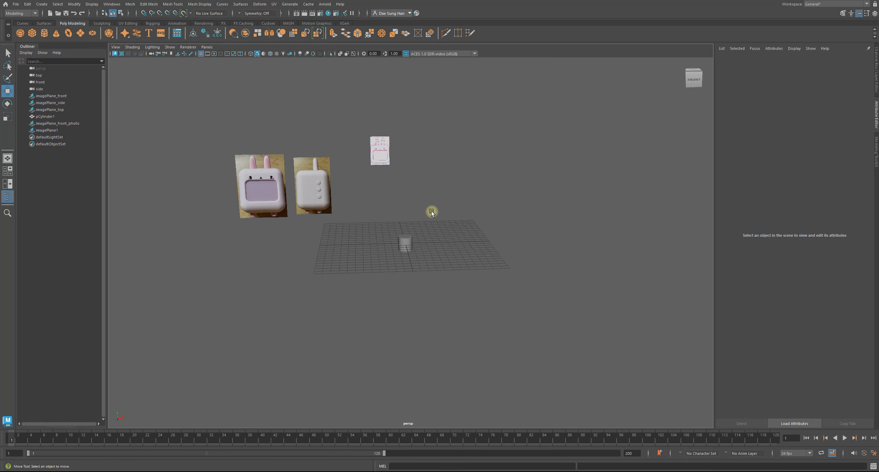
# Create a third free image plane and load Back_Bunny.jpg into it.
pyautogui.scroll(3, 431, 212)
pyautogui.click(42, 4)
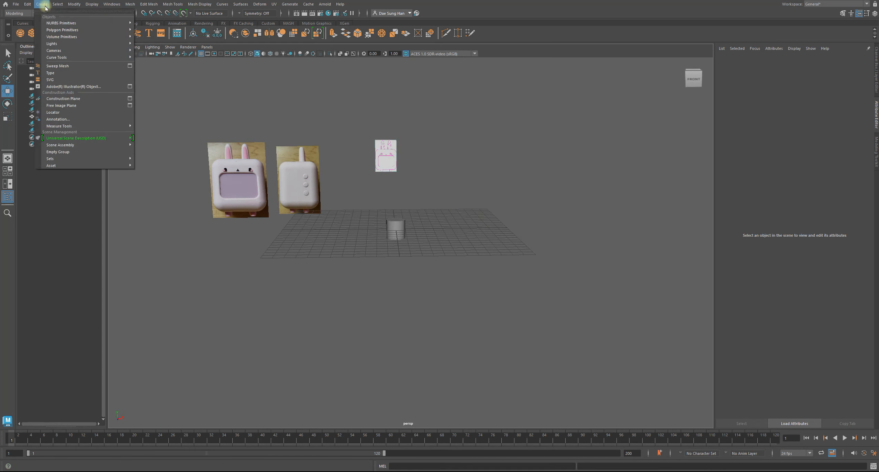
pyautogui.click(60, 105)
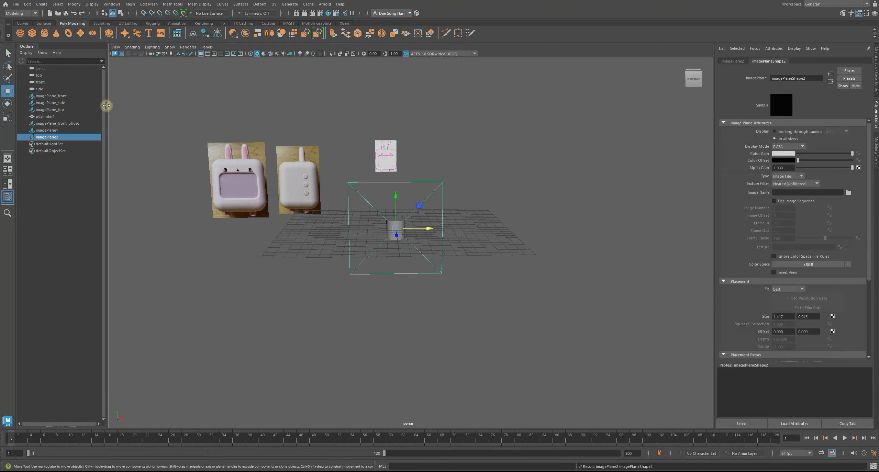
pyautogui.click(847, 193)
pyautogui.click(291, 121)
pyautogui.click(286, 116)
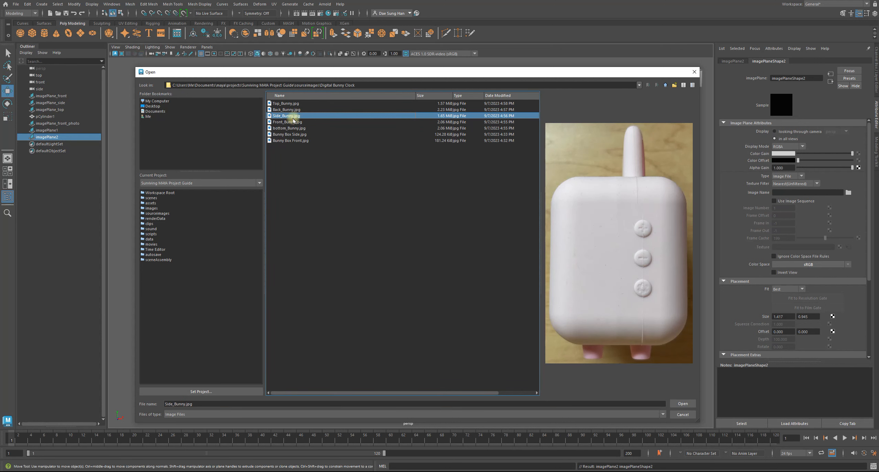
pyautogui.click(294, 110)
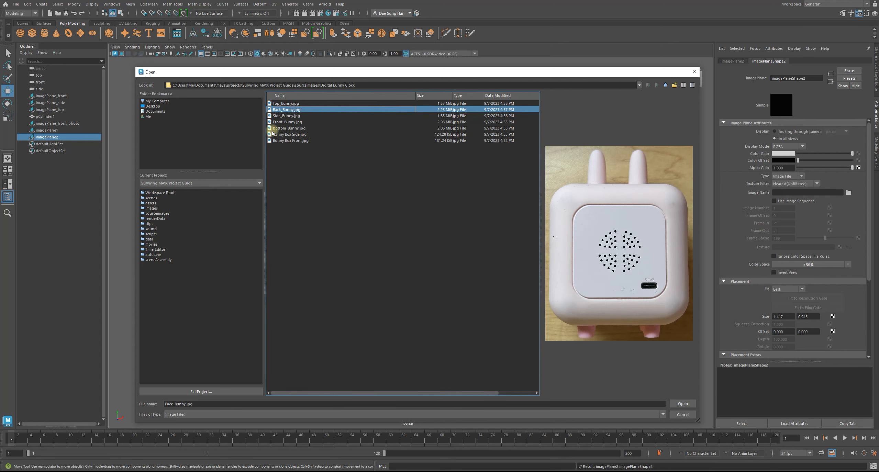
pyautogui.click(679, 405)
# Scale the back photo plane down and move it behind the grid to about Z -43.6, in line with the other photos.
pyautogui.keyDown('alt'); pyautogui.moveTo(344, 224); pyautogui.dragTo(451, 301); pyautogui.keyUp('alt')
pyautogui.press('r')
pyautogui.press('w')
pyautogui.moveTo(515, 280); pyautogui.dragTo(330, 239)
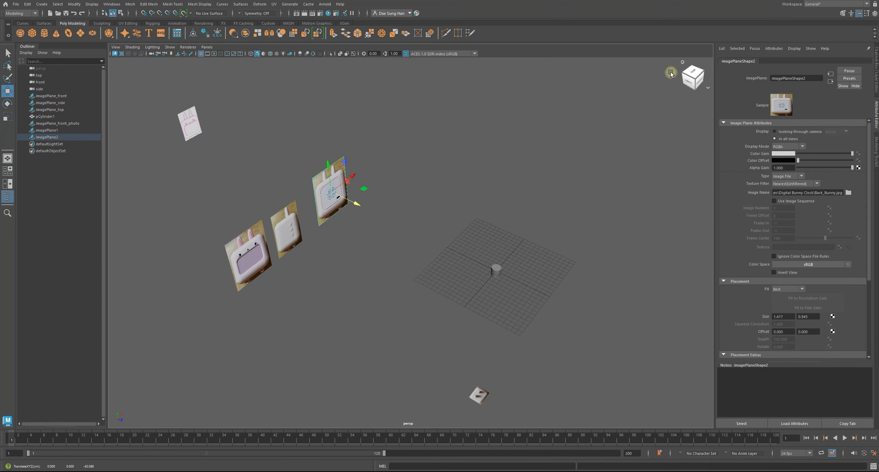
pyautogui.keyDown('alt'); pyautogui.moveTo(688, 77); pyautogui.dragTo(612, 94); pyautogui.keyUp('alt')
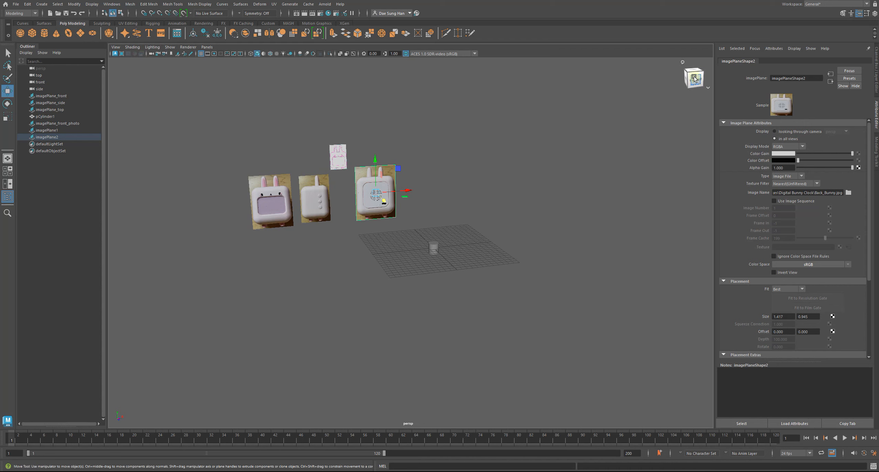
pyautogui.keyDown('alt'); pyautogui.moveTo(661, 105); pyautogui.dragTo(343, 220); pyautogui.keyUp('alt')
pyautogui.click(350, 215)
pyautogui.keyDown('alt'); pyautogui.moveTo(365, 188); pyautogui.dragTo(353, 163); pyautogui.keyUp('alt')
pyautogui.click(395, 185)
# Move the back photo plane sideways to about X 11.6, clearing the schematic plane in the front view.
pyautogui.press('space')
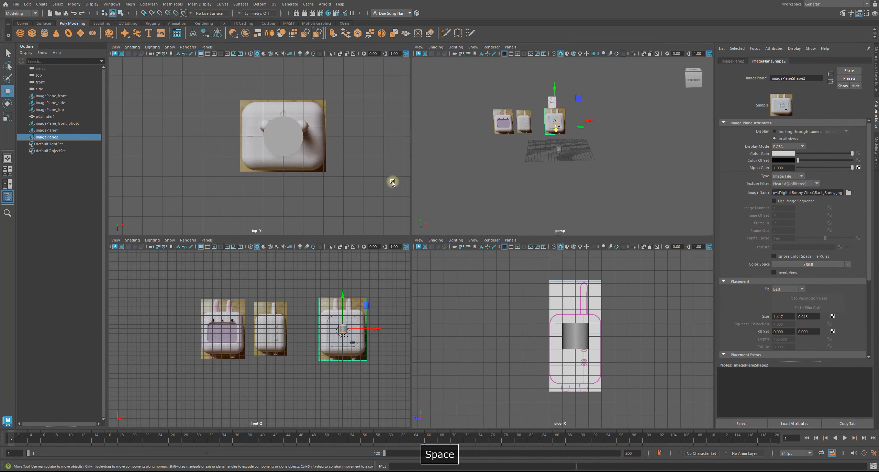
pyautogui.keyDown('alt'); pyautogui.moveTo(304, 316); pyautogui.dragTo(251, 317, button='middle'); pyautogui.keyUp('alt')
pyautogui.keyDown('alt'); pyautogui.moveTo(251, 318); pyautogui.dragTo(370, 359, button='right'); pyautogui.keyUp('alt')
pyautogui.keyDown('alt'); pyautogui.moveTo(335, 334); pyautogui.dragTo(277, 346, button='middle'); pyautogui.keyUp('alt')
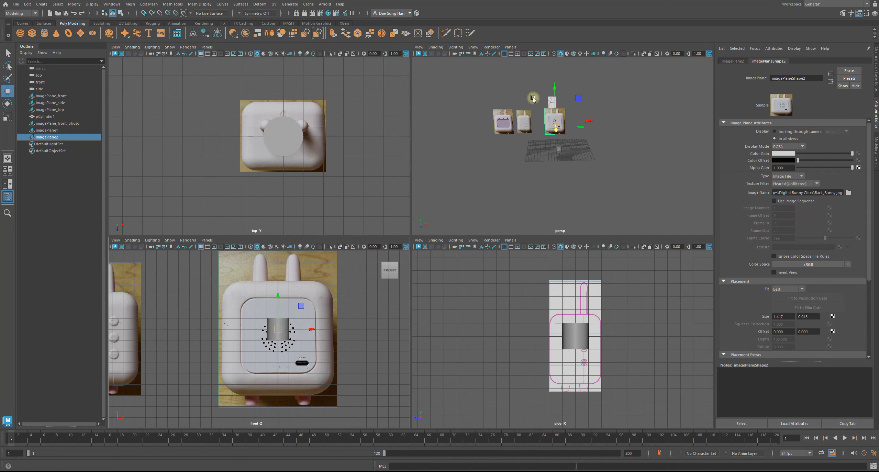
pyautogui.keyDown('alt'); pyautogui.moveTo(532, 99); pyautogui.dragTo(541, 114); pyautogui.keyUp('alt')
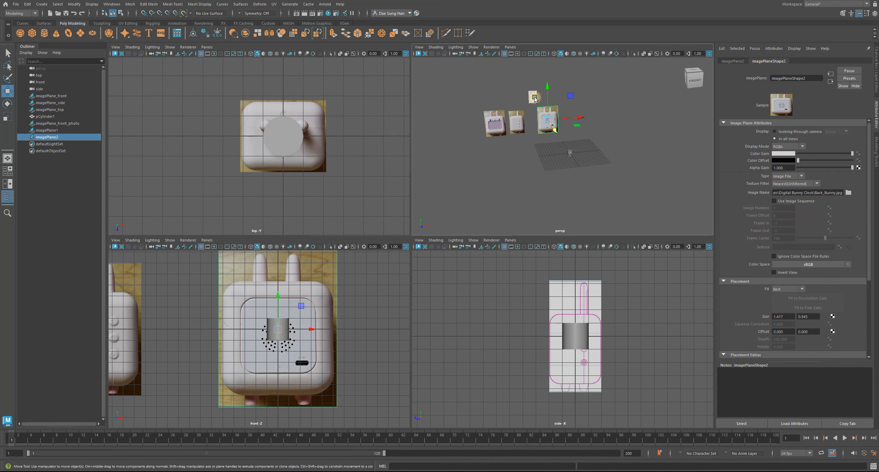
pyautogui.moveTo(573, 118); pyautogui.dragTo(598, 119)
# Compare the photo planes in the front view and scale the back photo plane uniformly to about 0.41.
pyautogui.click(333, 303)
pyautogui.keyDown('alt'); pyautogui.moveTo(334, 302); pyautogui.dragTo(245, 302, button='right'); pyautogui.keyUp('alt')
pyautogui.keyDown('alt'); pyautogui.moveTo(237, 309); pyautogui.dragTo(287, 314, button='middle'); pyautogui.keyUp('alt')
pyautogui.keyDown('alt'); pyautogui.moveTo(286, 314); pyautogui.dragTo(227, 319, button='right'); pyautogui.keyUp('alt')
pyautogui.moveTo(235, 345); pyautogui.dragTo(284, 338)
pyautogui.click(342, 332)
pyautogui.keyDown('alt'); pyautogui.moveTo(342, 333); pyautogui.dragTo(303, 355, button='middle'); pyautogui.keyUp('alt')
pyautogui.click(381, 347)
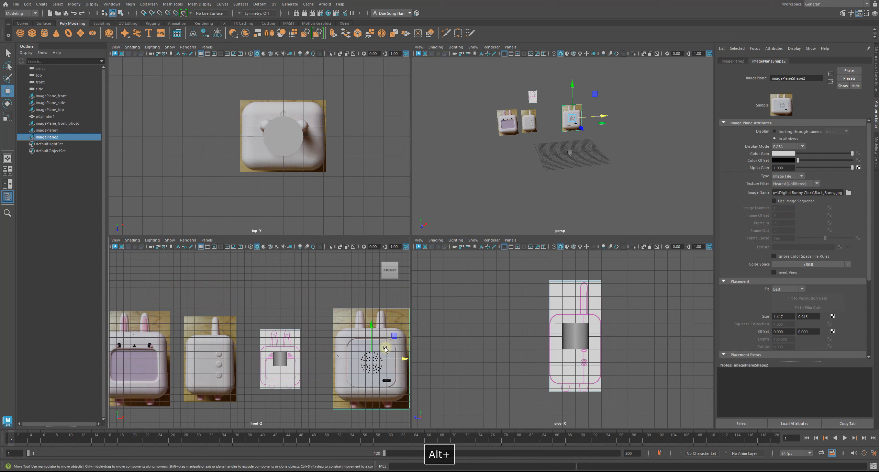
pyautogui.press('r')
pyautogui.moveTo(371, 359); pyautogui.dragTo(394, 358)
pyautogui.press('w')
pyautogui.click(459, 287)
# Maximize the perspective view and examine the photo planes' layout around the cylinder from several angles.
pyautogui.press('space')
pyautogui.keyDown('alt'); pyautogui.moveTo(539, 145); pyautogui.dragTo(474, 145); pyautogui.keyUp('alt')
pyautogui.keyDown('alt'); pyautogui.moveTo(476, 145); pyautogui.dragTo(531, 177, button='right'); pyautogui.keyUp('alt')
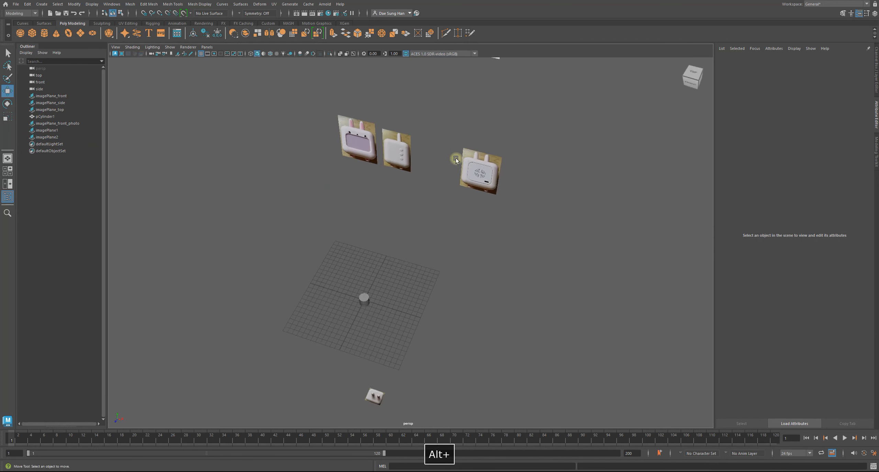
pyautogui.keyDown('alt'); pyautogui.moveTo(494, 178); pyautogui.dragTo(518, 167); pyautogui.keyUp('alt')
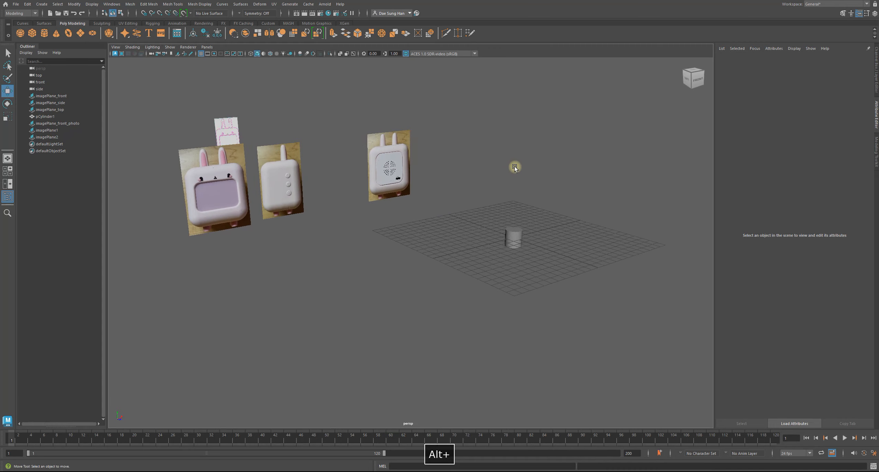
pyautogui.keyDown('alt'); pyautogui.moveTo(506, 238); pyautogui.dragTo(485, 233, button='middle'); pyautogui.keyUp('alt')
pyautogui.click(485, 234)
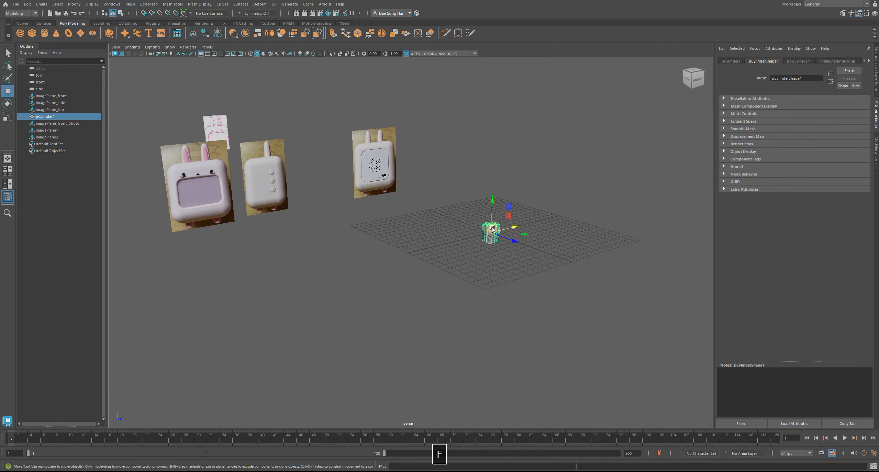
pyautogui.press('f')
pyautogui.keyDown('alt'); pyautogui.moveTo(412, 229); pyautogui.dragTo(507, 222); pyautogui.keyUp('alt')
pyautogui.keyDown('alt'); pyautogui.moveTo(507, 221); pyautogui.dragTo(361, 232, button='right'); pyautogui.keyUp('alt')
pyautogui.keyDown('alt'); pyautogui.moveTo(361, 233); pyautogui.dragTo(446, 206); pyautogui.keyUp('alt')
pyautogui.press('w')
pyautogui.click(424, 122)
pyautogui.keyDown('alt'); pyautogui.moveTo(424, 122); pyautogui.dragTo(431, 158); pyautogui.keyUp('alt')
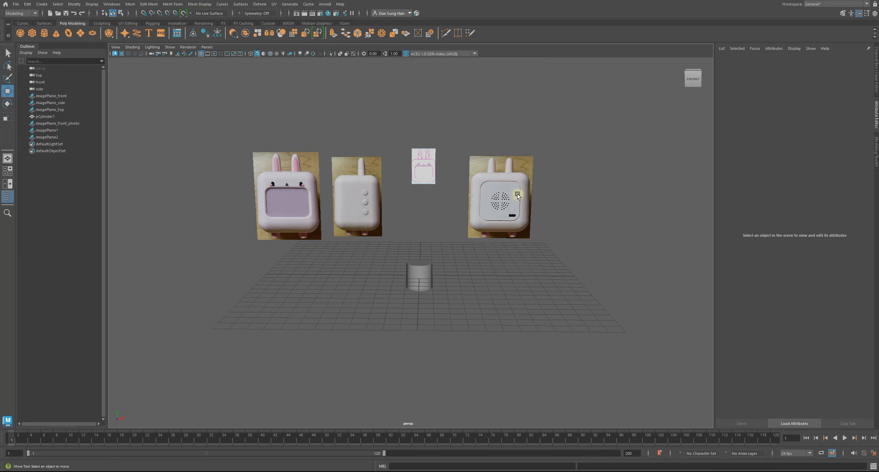
pyautogui.keyDown('alt'); pyautogui.moveTo(511, 206); pyautogui.dragTo(511, 234, button='middle'); pyautogui.keyUp('alt')
# Show the channel values and display layers, and rename the side photo plane imagePlane_side_photo.
pyautogui.click(876, 69)
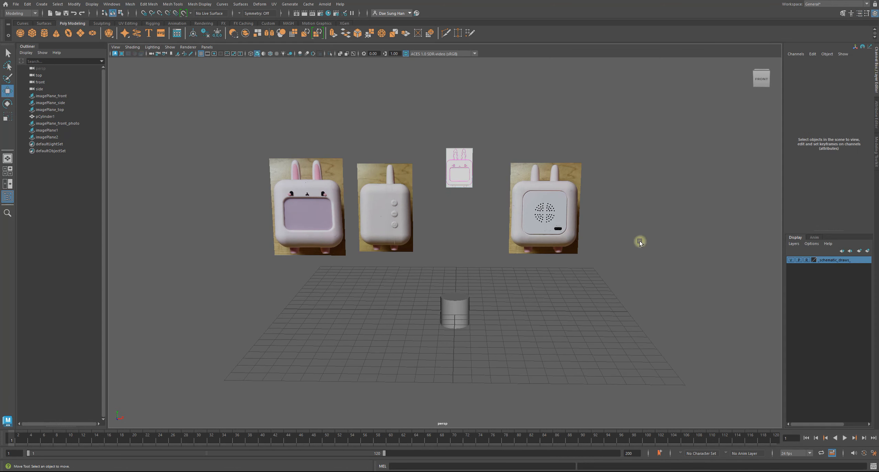
pyautogui.moveTo(255, 232); pyautogui.dragTo(595, 233)
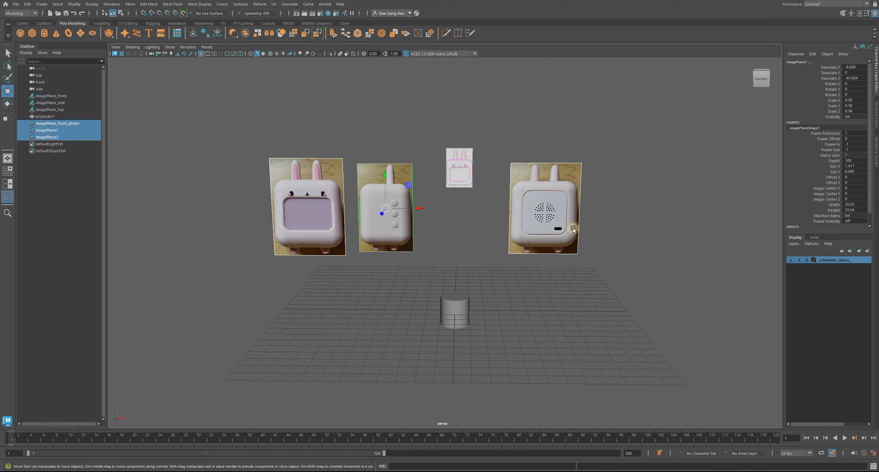
pyautogui.click(58, 132)
pyautogui.doubleClick(59, 132)
pyautogui.click(85, 129)
pyautogui.press('BackSpace')
pyautogui.press('BackSpace')
pyautogui.write('side ')
pyautogui.write('photo')
pyautogui.hotkey('shift', 'Return')
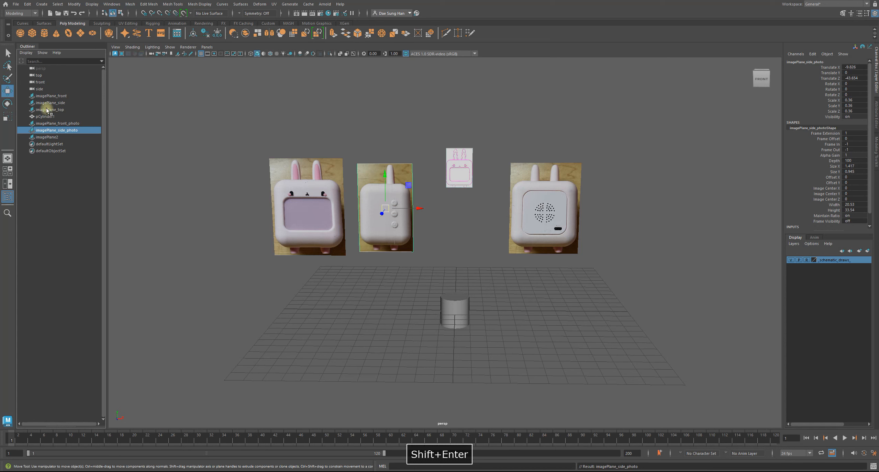
# Rename the back photo plane imagePlane_back_photo.
pyautogui.doubleClick(55, 138)
pyautogui.click(66, 138)
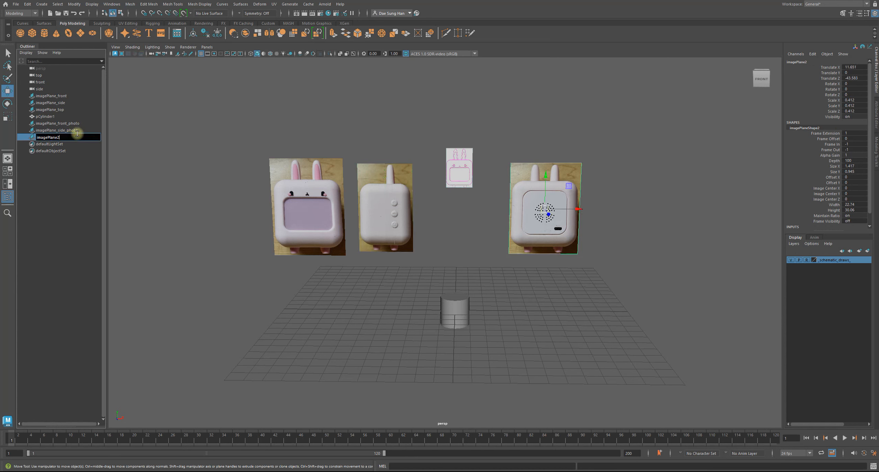
pyautogui.press('BackSpace')
pyautogui.write('back photo')
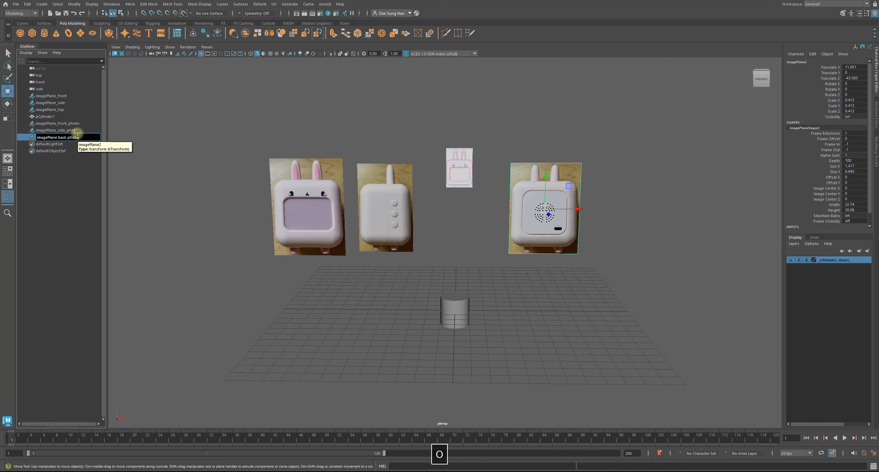
pyautogui.hotkey('shift', 'Return')
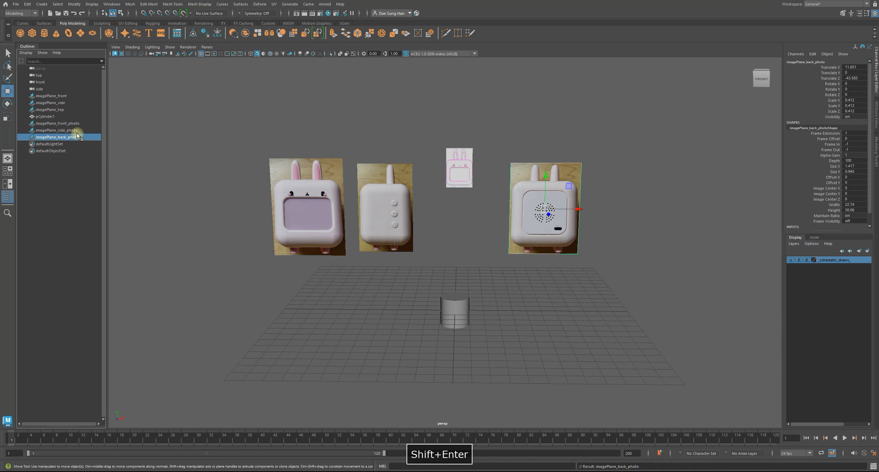
# Check the names of the schematic and photo image planes against the scene by selecting each plane in turn.
pyautogui.click(51, 96)
pyautogui.click(52, 103)
pyautogui.click(54, 110)
pyautogui.click(57, 123)
pyautogui.click(59, 130)
pyautogui.click(60, 137)
pyautogui.click(58, 131)
pyautogui.click(57, 124)
pyautogui.click(56, 110)
pyautogui.click(55, 102)
pyautogui.click(55, 96)
pyautogui.click(56, 103)
pyautogui.click(56, 109)
pyautogui.click(58, 123)
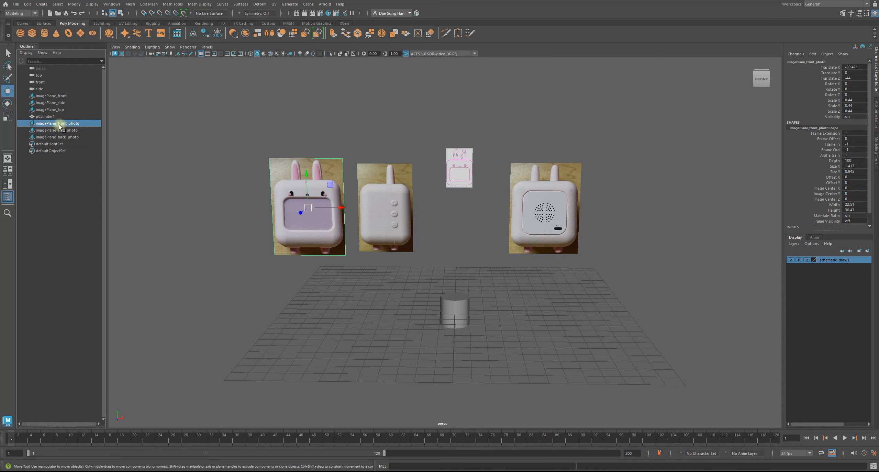
pyautogui.click(58, 130)
# Select the front, side and back photo planes together and assign them to a new display layer.
pyautogui.click(38, 135)
pyautogui.moveTo(58, 134); pyautogui.dragTo(130, 169)
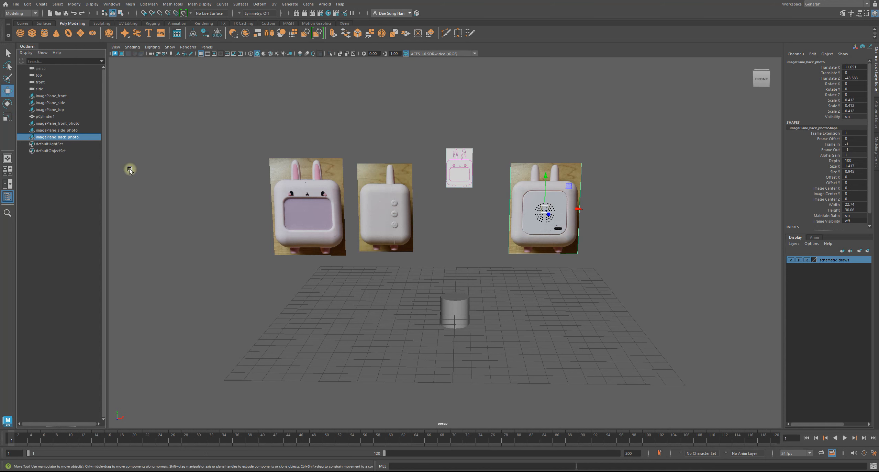
pyautogui.keyDown('shift'); pyautogui.click(69, 123); pyautogui.keyUp('shift')
pyautogui.keyDown('alt'); pyautogui.moveTo(443, 223); pyautogui.dragTo(464, 240); pyautogui.keyUp('alt')
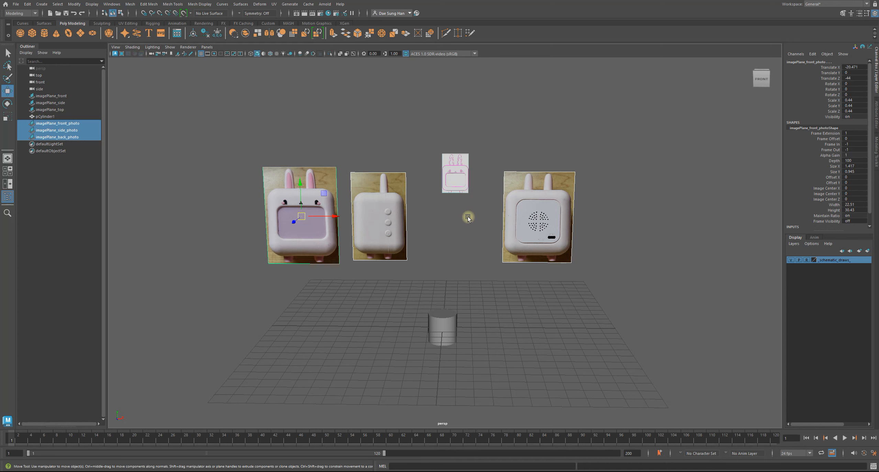
pyautogui.keyDown('alt'); pyautogui.moveTo(463, 251); pyautogui.dragTo(474, 226); pyautogui.keyUp('alt')
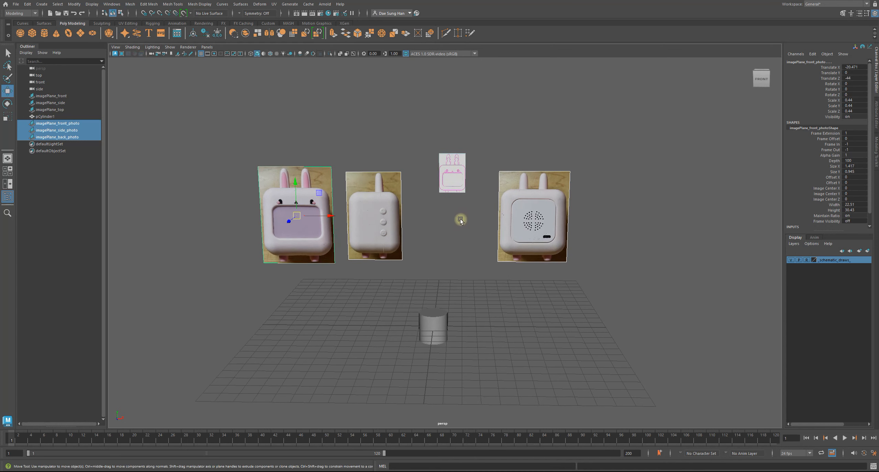
pyautogui.click(866, 252)
# Rename the photo planes' new display layer _photo_references_.
pyautogui.doubleClick(822, 260)
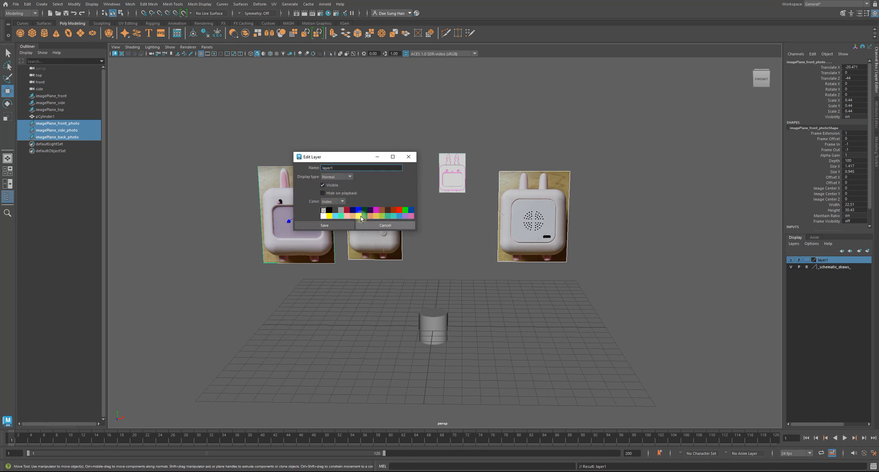
pyautogui.write('_')
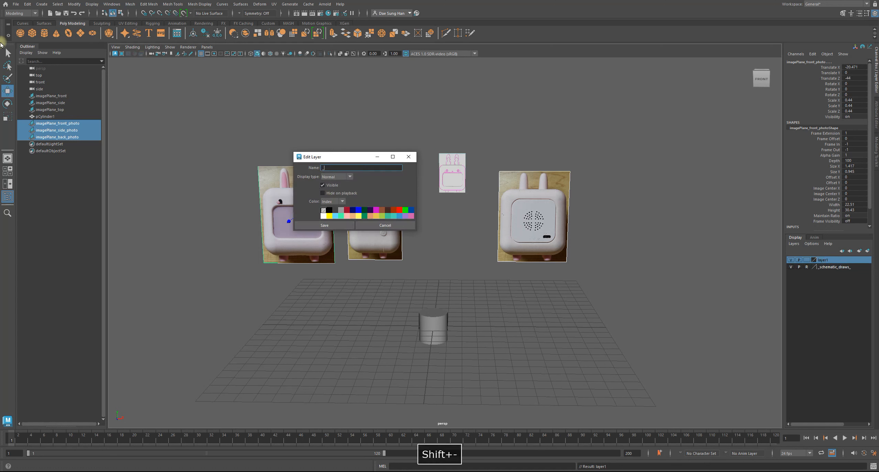
pyautogui.write('photo')
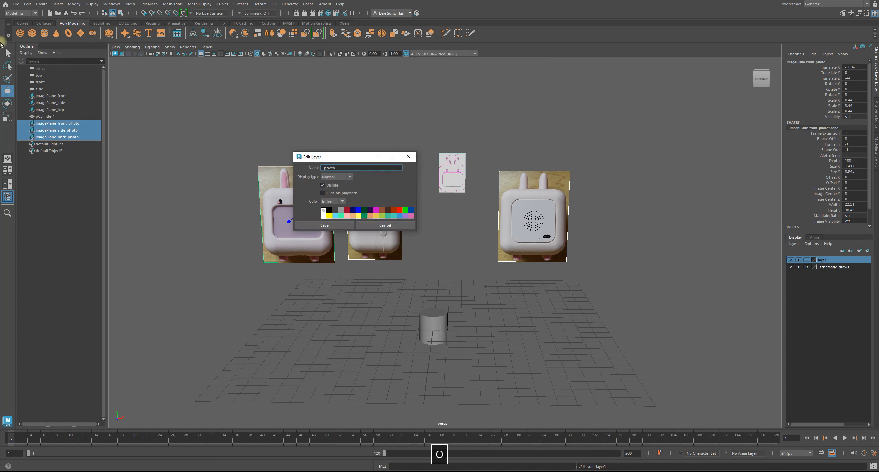
pyautogui.write('_references_')
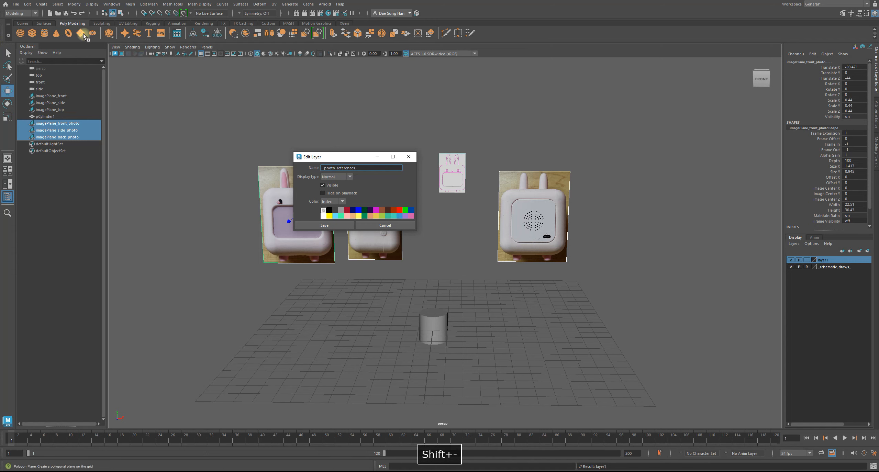
pyautogui.click(336, 225)
# Deselect the photo planes and set the _photo_references_ layer's display type to Reference.
pyautogui.click(613, 281)
pyautogui.keyDown('alt'); pyautogui.moveTo(613, 281); pyautogui.dragTo(574, 247); pyautogui.keyUp('alt')
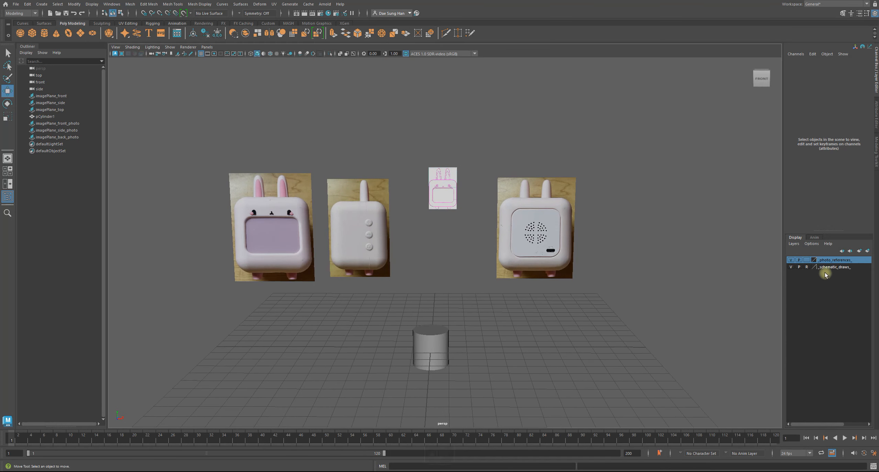
pyautogui.click(805, 261)
pyautogui.click(805, 261)
pyautogui.moveTo(494, 245)
pyautogui.keyDown('alt'); pyautogui.mouseDown()
pyautogui.moveTo(534, 251)
pyautogui.moveTo(484, 251)
pyautogui.mouseUp(); pyautogui.keyUp('alt')
pyautogui.moveTo(484, 250)
pyautogui.keyDown('alt'); pyautogui.mouseDown(button='right')
pyautogui.moveTo(436, 250)
pyautogui.moveTo(492, 259)
pyautogui.mouseUp(button='right'); pyautogui.keyUp('alt')
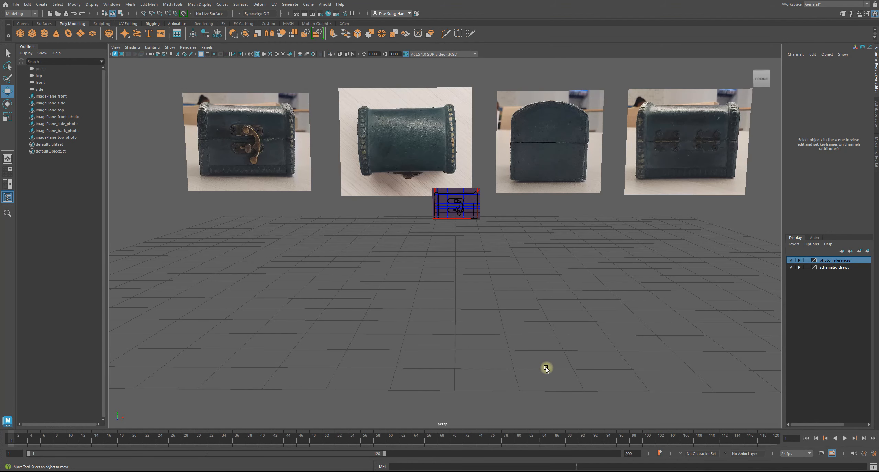
# Examine how the treasure chest example's photo and schematic planes are arranged around the grid.
pyautogui.keyDown('alt'); pyautogui.moveTo(549, 358); pyautogui.dragTo(365, 308, button='right'); pyautogui.keyUp('alt')
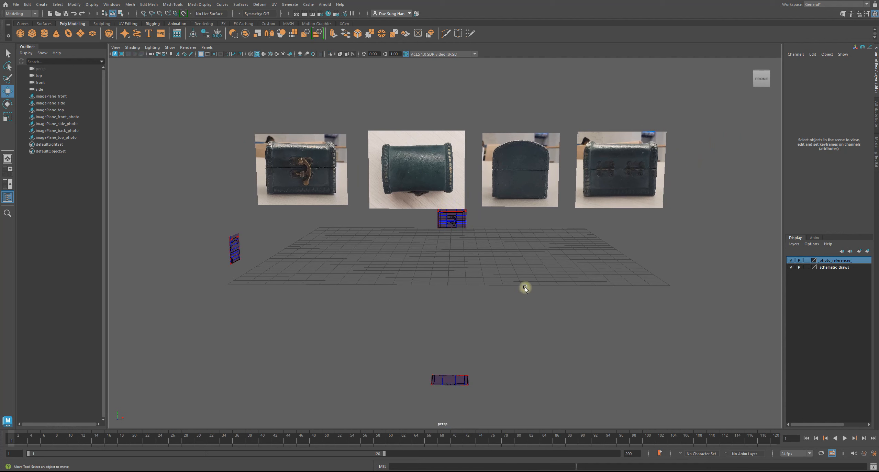
pyautogui.moveTo(579, 251)
pyautogui.keyDown('alt'); pyautogui.mouseDown()
pyautogui.moveTo(572, 274)
pyautogui.moveTo(633, 259)
pyautogui.moveTo(547, 261)
pyautogui.moveTo(569, 262)
pyautogui.mouseUp(); pyautogui.keyUp('alt')
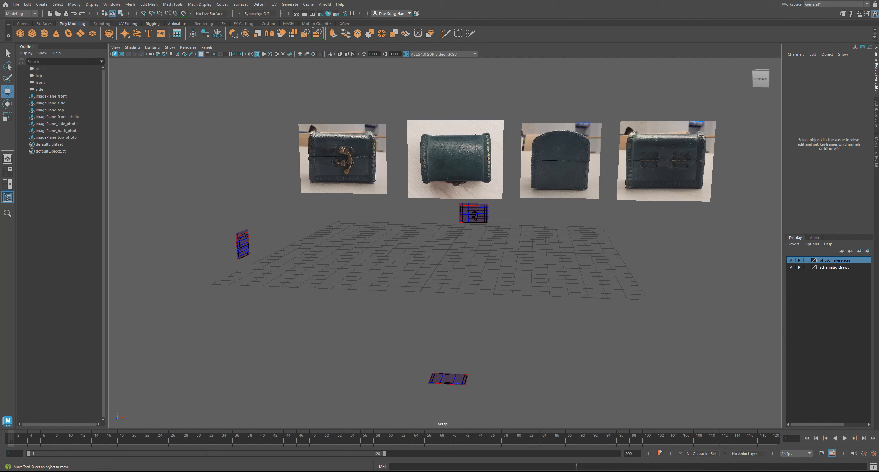
# Inspect the front, top, side and back photo planes lined up behind the grid, both individually and as one selection.
pyautogui.keyDown('alt'); pyautogui.moveTo(651, 200); pyautogui.dragTo(512, 204); pyautogui.keyUp('alt')
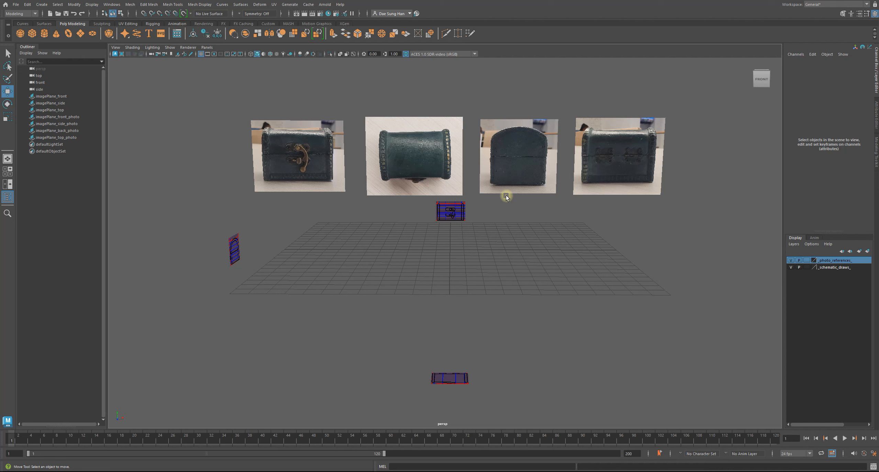
pyautogui.click(314, 145)
pyautogui.click(401, 137)
pyautogui.click(512, 141)
pyautogui.click(620, 142)
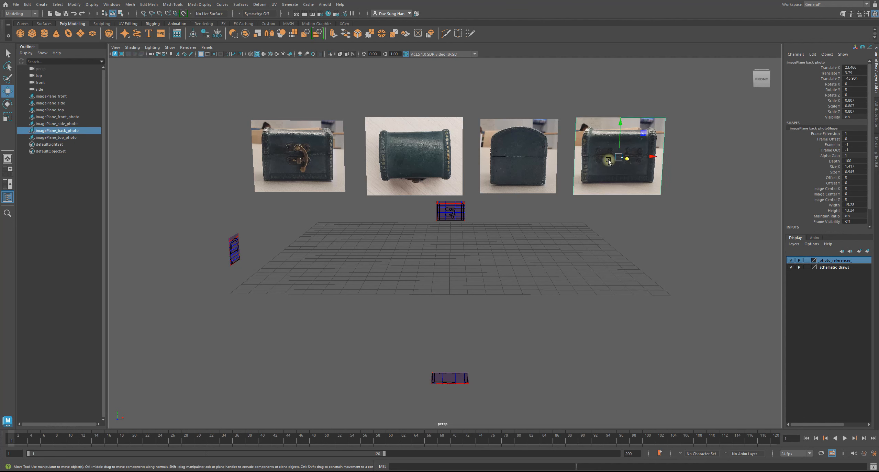
pyautogui.click(519, 318)
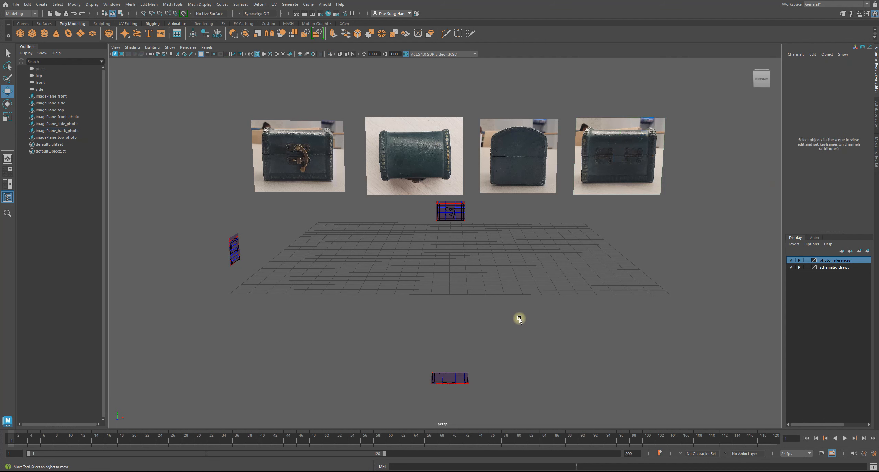
pyautogui.keyDown('alt'); pyautogui.moveTo(513, 281); pyautogui.dragTo(562, 282, button='right'); pyautogui.keyUp('alt')
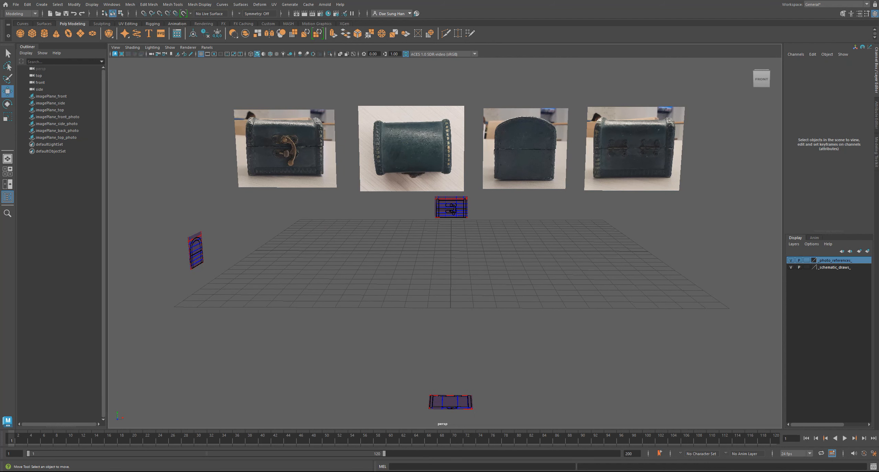
pyautogui.keyDown('alt'); pyautogui.moveTo(503, 303); pyautogui.dragTo(607, 265, button='right'); pyautogui.keyUp('alt')
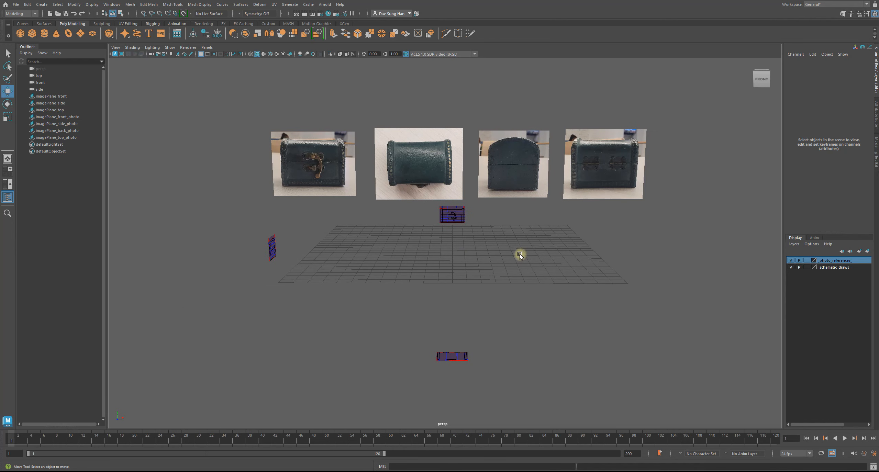
pyautogui.moveTo(259, 176); pyautogui.dragTo(651, 155)
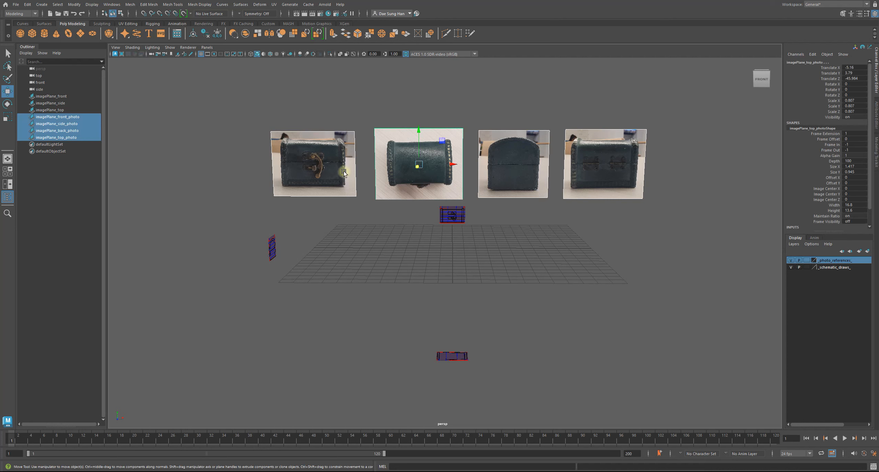
pyautogui.click(588, 276)
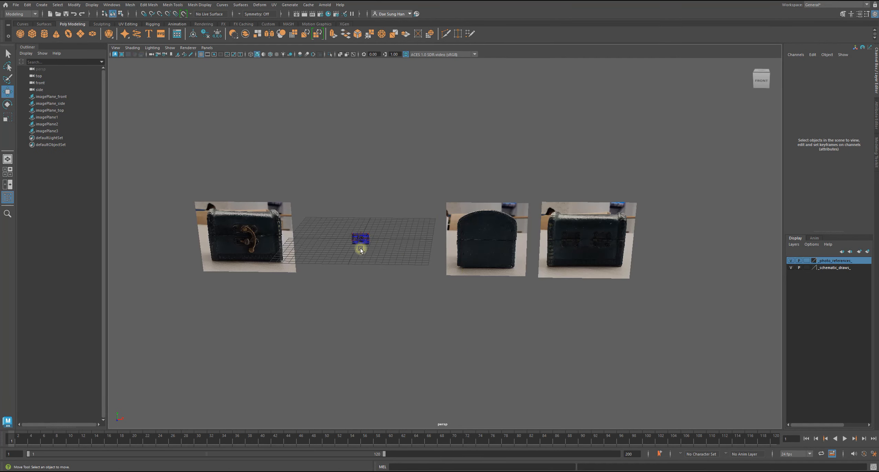
pyautogui.keyDown('alt'); pyautogui.moveTo(359, 249); pyautogui.dragTo(275, 251); pyautogui.keyUp('alt')
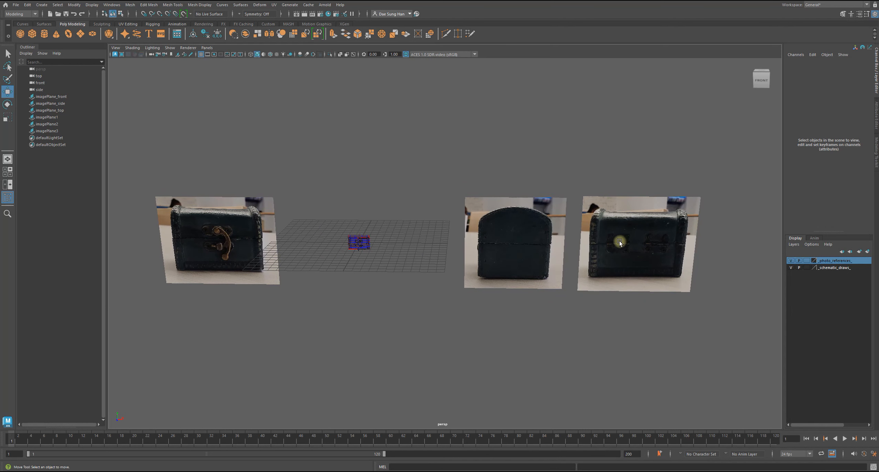
# Review the front, side and top schematic planes and compare them with the unnamed photo planes beside the grid.
pyautogui.keyDown('alt'); pyautogui.moveTo(440, 247); pyautogui.dragTo(443, 258, button='middle'); pyautogui.keyUp('alt')
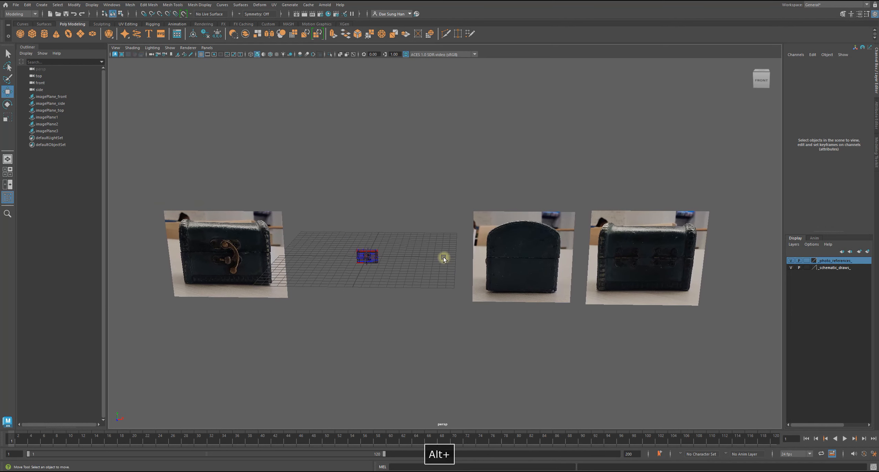
pyautogui.click(64, 97)
pyautogui.click(63, 104)
pyautogui.click(62, 110)
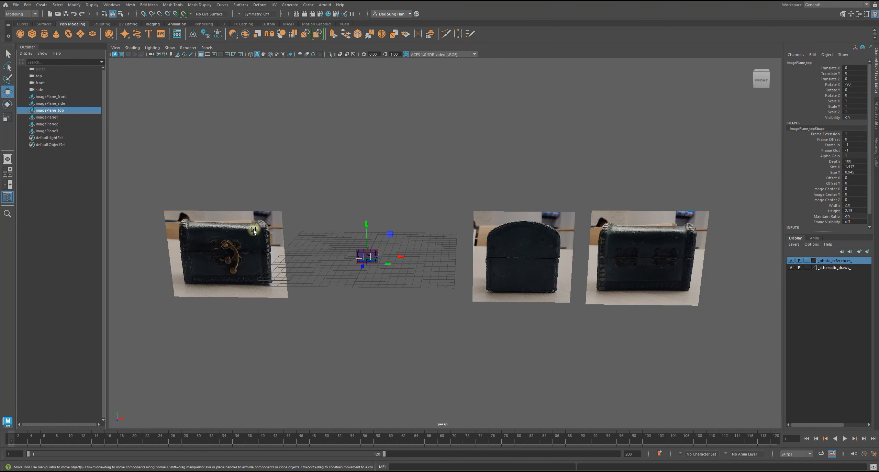
pyautogui.press('f')
pyautogui.moveTo(524, 293)
pyautogui.keyDown('alt'); pyautogui.mouseDown()
pyautogui.moveTo(563, 313)
pyautogui.moveTo(523, 294)
pyautogui.mouseUp(); pyautogui.keyUp('alt')
pyautogui.keyDown('alt'); pyautogui.moveTo(523, 293); pyautogui.dragTo(477, 290, button='right'); pyautogui.keyUp('alt')
pyautogui.keyDown('alt'); pyautogui.moveTo(478, 290); pyautogui.dragTo(465, 267); pyautogui.keyUp('alt')
pyautogui.keyDown('alt'); pyautogui.moveTo(465, 267); pyautogui.dragTo(304, 216, button='right'); pyautogui.keyUp('alt')
pyautogui.keyDown('alt'); pyautogui.moveTo(509, 275); pyautogui.dragTo(446, 266, button='middle'); pyautogui.keyUp('alt')
pyautogui.moveTo(446, 266)
pyautogui.keyDown('alt'); pyautogui.mouseDown()
pyautogui.moveTo(424, 244)
pyautogui.moveTo(449, 259)
pyautogui.mouseUp(); pyautogui.keyUp('alt')
# Rename the image plane showing the chest's front photo imagePlane_front_photo.
pyautogui.click(256, 208)
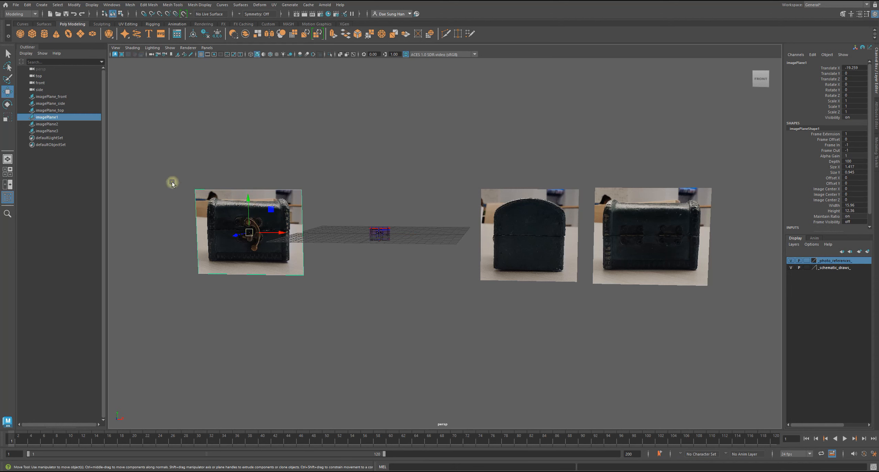
pyautogui.doubleClick(66, 117)
pyautogui.click(68, 117)
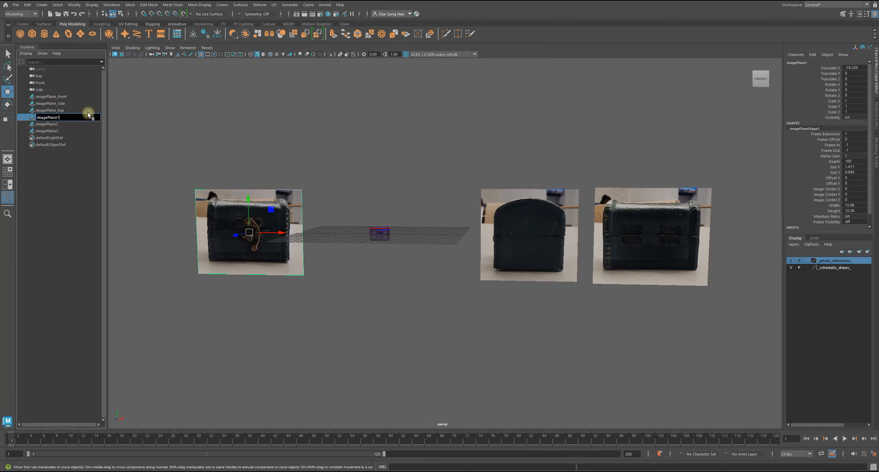
pyautogui.press('BackSpace')
pyautogui.write('front ')
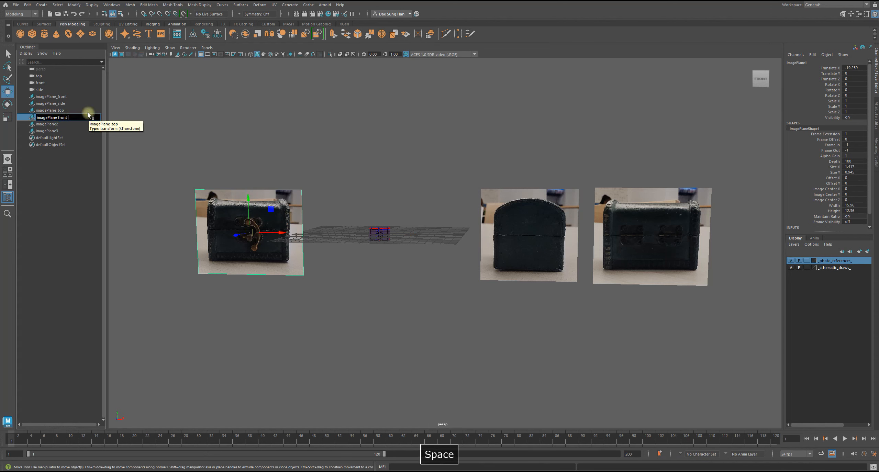
pyautogui.write('P')
pyautogui.write('h')
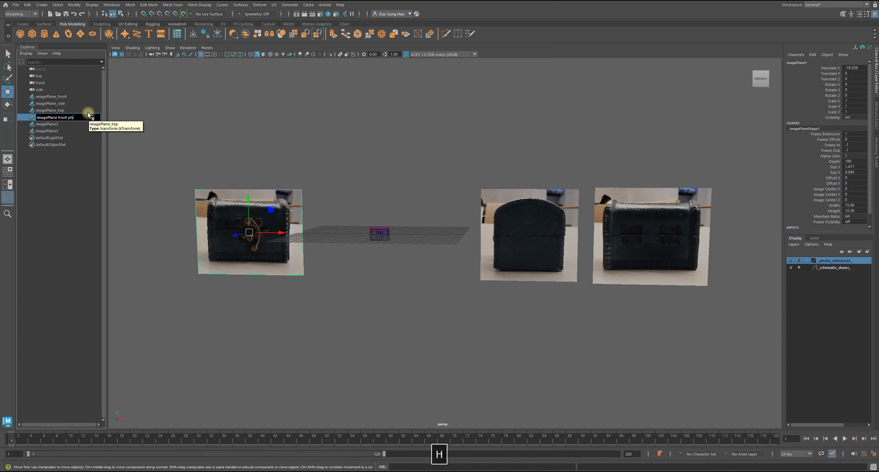
pyautogui.write('oto')
pyautogui.press('Return')
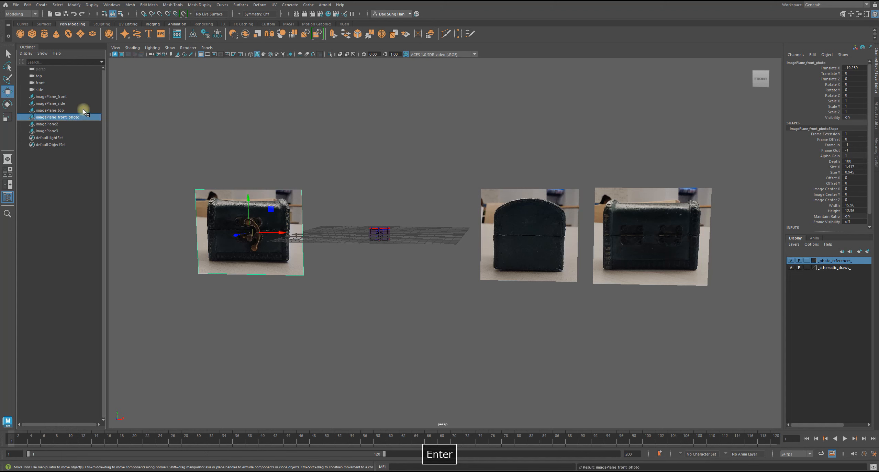
# Rename the image plane showing the chest's side photo imagePlane_side_photo.
pyautogui.click(62, 124)
pyautogui.doubleClick(61, 124)
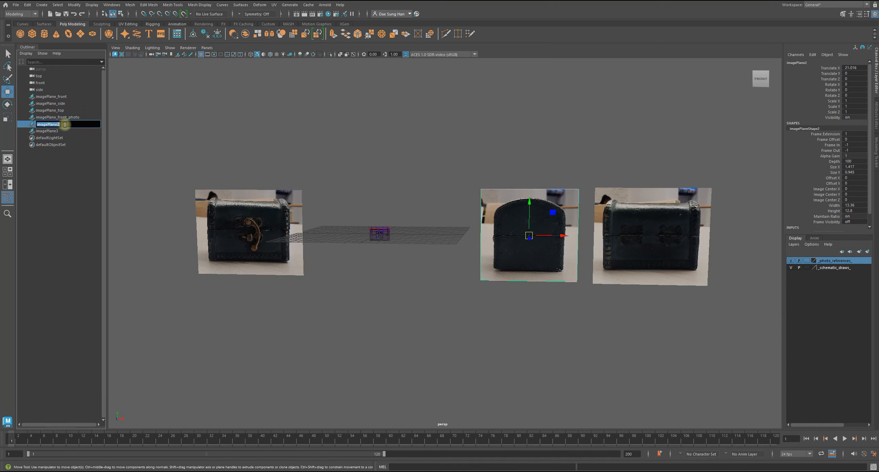
pyautogui.press('BackSpace')
pyautogui.write('_side_photo')
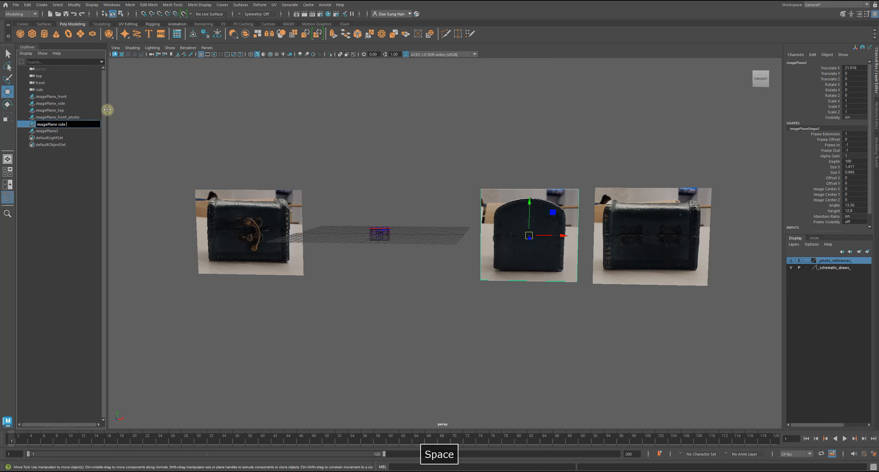
pyautogui.press('Return')
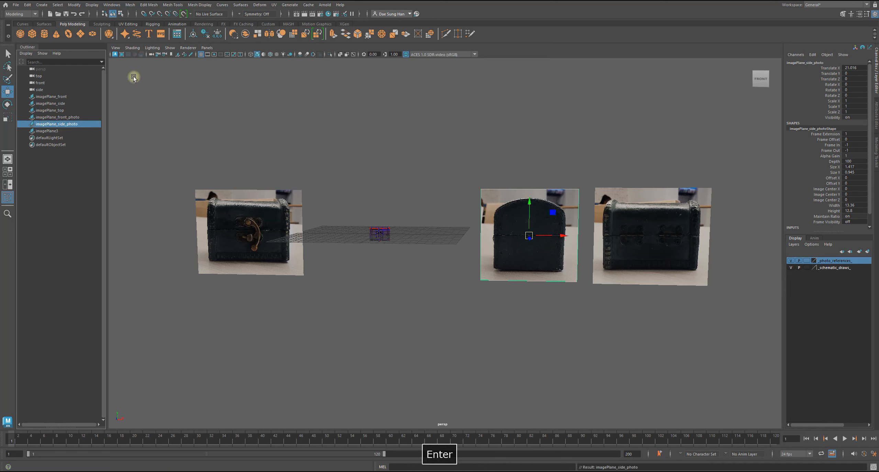
# Rename the image plane showing the chest's back photo imagePlane_back_photo.
pyautogui.click(55, 130)
pyautogui.doubleClick(67, 131)
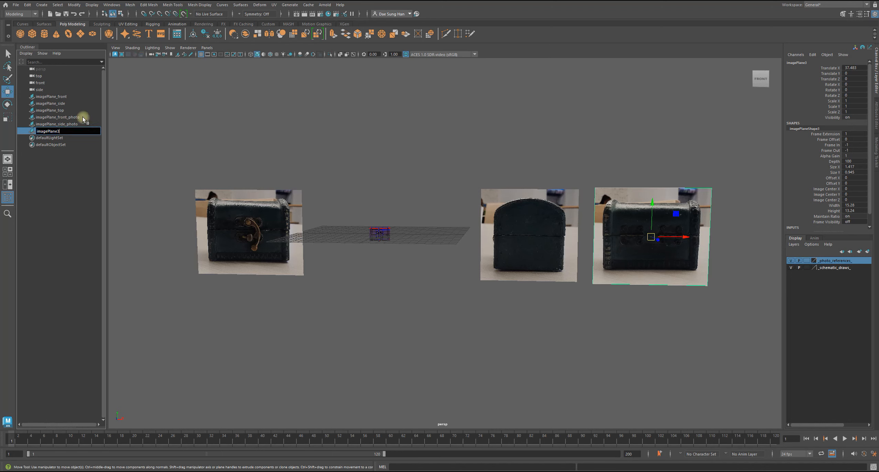
pyautogui.press('BackSpace')
pyautogui.write('back')
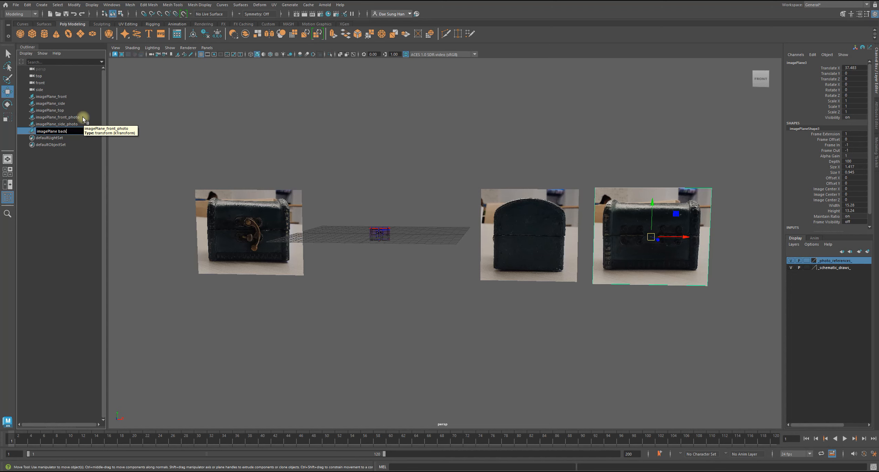
pyautogui.press('Return')
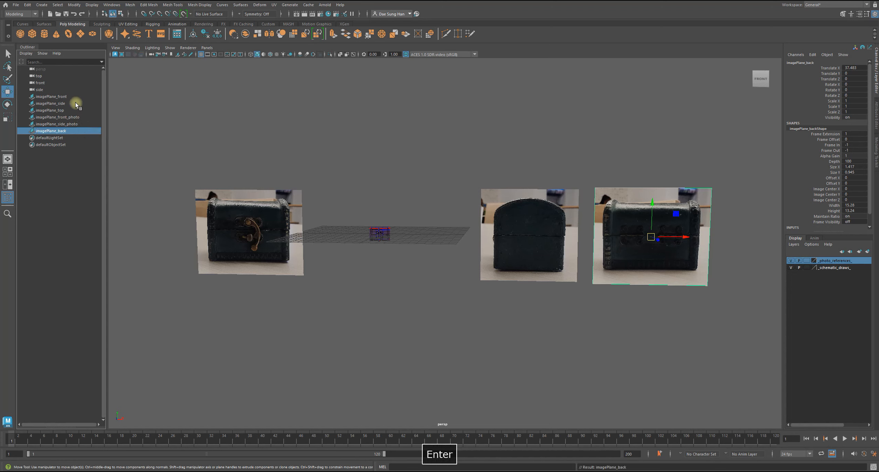
pyautogui.doubleClick(82, 130)
pyautogui.write('pho')
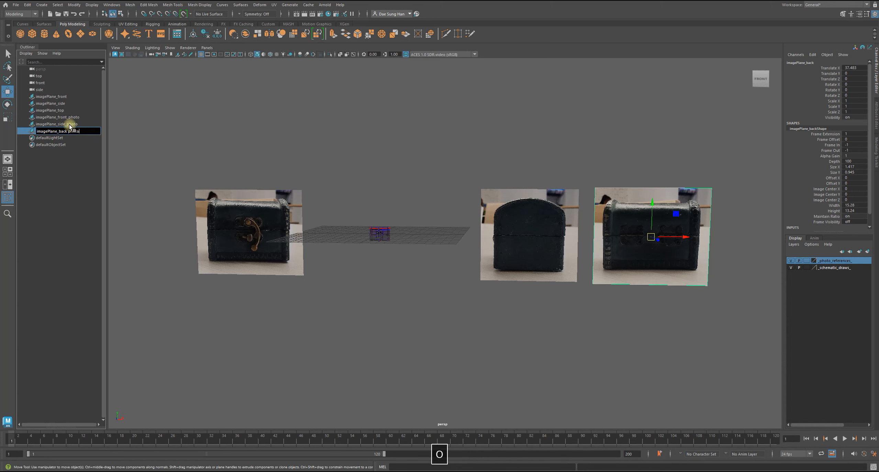
pyautogui.write('to')
pyautogui.press('Return')
# Turn on Invert View for the back photo plane to brighten its image.
pyautogui.click(375, 300)
pyautogui.keyDown('alt'); pyautogui.moveTo(375, 301); pyautogui.dragTo(376, 268); pyautogui.keyUp('alt')
pyautogui.keyDown('alt'); pyautogui.moveTo(538, 239); pyautogui.dragTo(464, 212); pyautogui.keyUp('alt')
pyautogui.press('w')
pyautogui.click(554, 203)
pyautogui.keyDown('alt'); pyautogui.moveTo(553, 204); pyautogui.dragTo(564, 231); pyautogui.keyUp('alt')
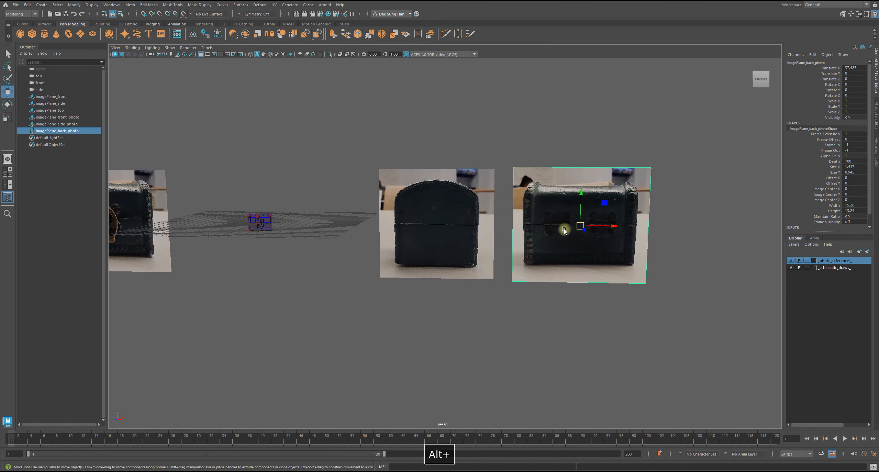
pyautogui.keyDown('alt'); pyautogui.moveTo(593, 172); pyautogui.dragTo(387, 200); pyautogui.keyUp('alt')
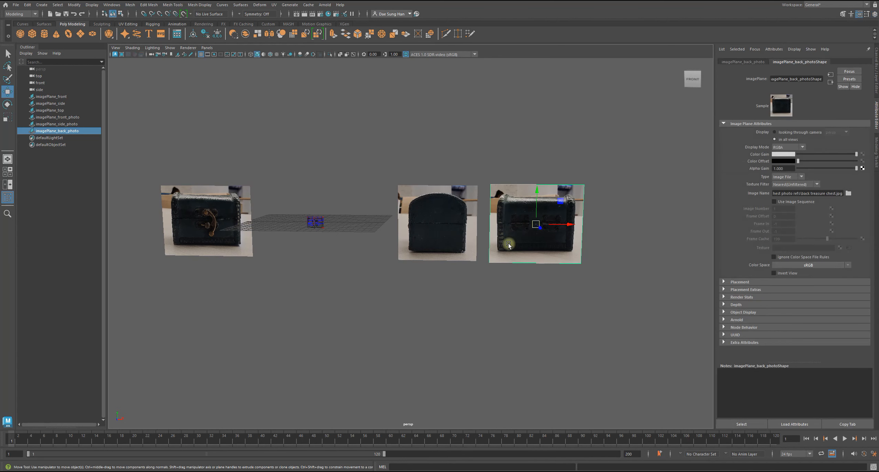
pyautogui.keyDown('alt'); pyautogui.moveTo(508, 244); pyautogui.dragTo(502, 238, button='middle'); pyautogui.keyUp('alt')
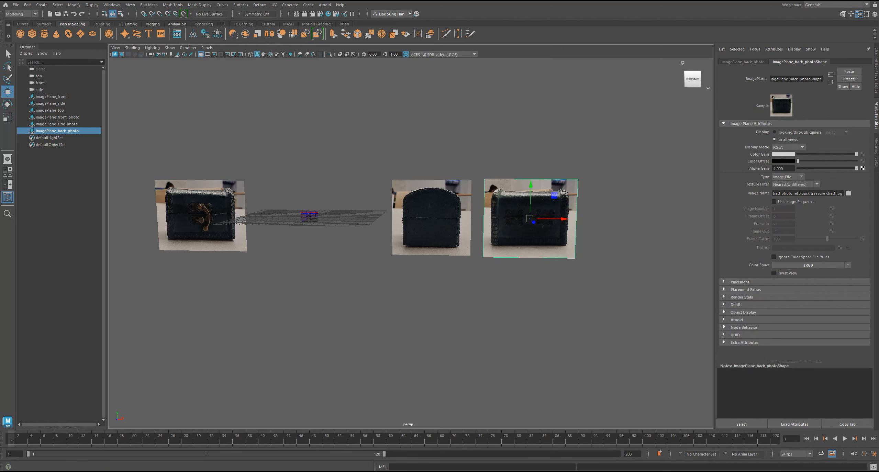
pyautogui.click(783, 273)
pyautogui.click(639, 275)
# Turn on Invert View for the side and front photo planes, return to the Channel Box and clear the selection.
pyautogui.click(444, 228)
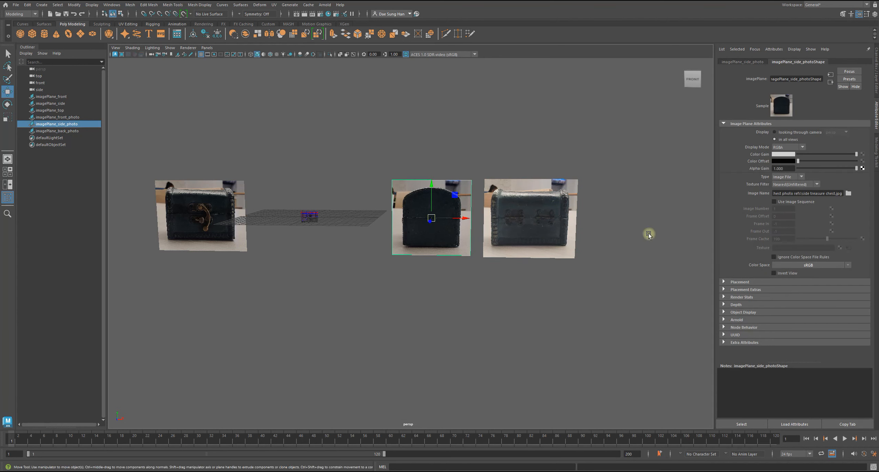
pyautogui.click(783, 274)
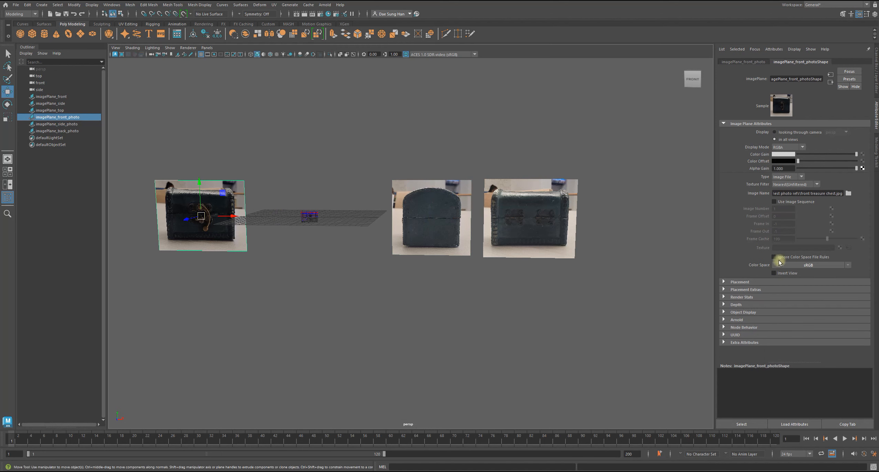
pyautogui.click(787, 274)
pyautogui.click(465, 254)
pyautogui.keyDown('alt'); pyautogui.moveTo(454, 249); pyautogui.dragTo(437, 224); pyautogui.keyUp('alt')
pyautogui.click(874, 78)
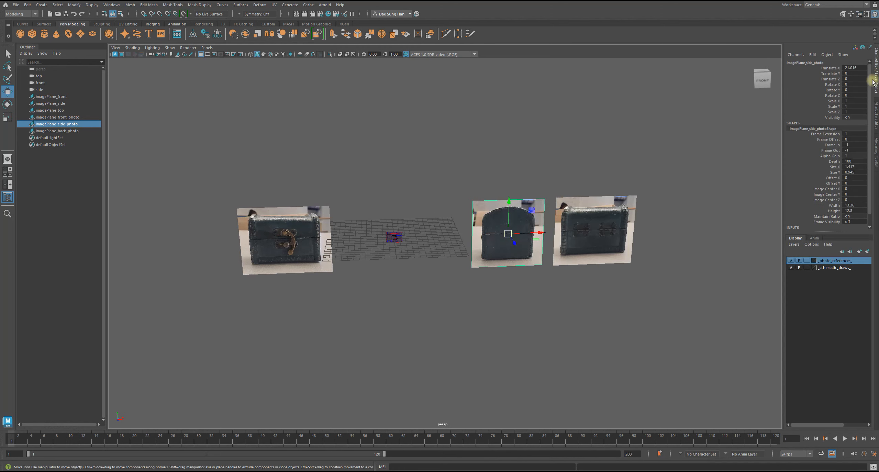
pyautogui.keyDown('alt'); pyautogui.moveTo(410, 315); pyautogui.dragTo(465, 279); pyautogui.keyUp('alt')
pyautogui.click(409, 317)
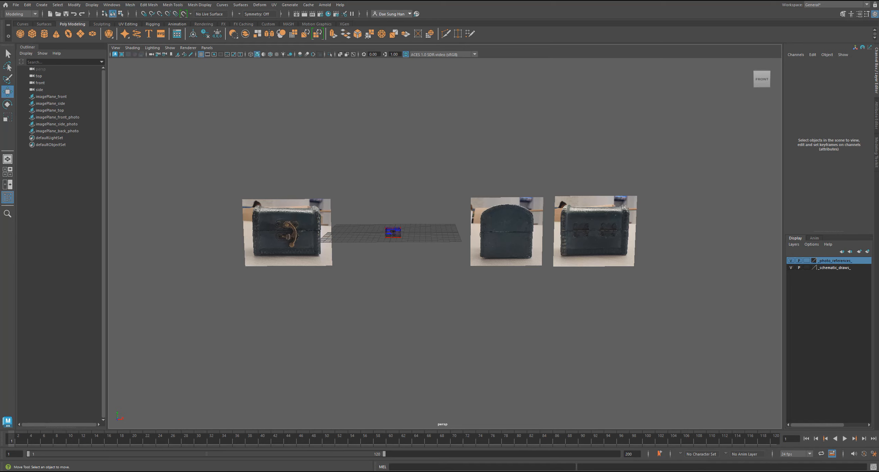
# Locate the top treasure chest photo in the treasure chest photo refs folder and create a free image plane for it at the origin.
pyautogui.moveTo(0, 77); pyautogui.dragTo(474, 67)
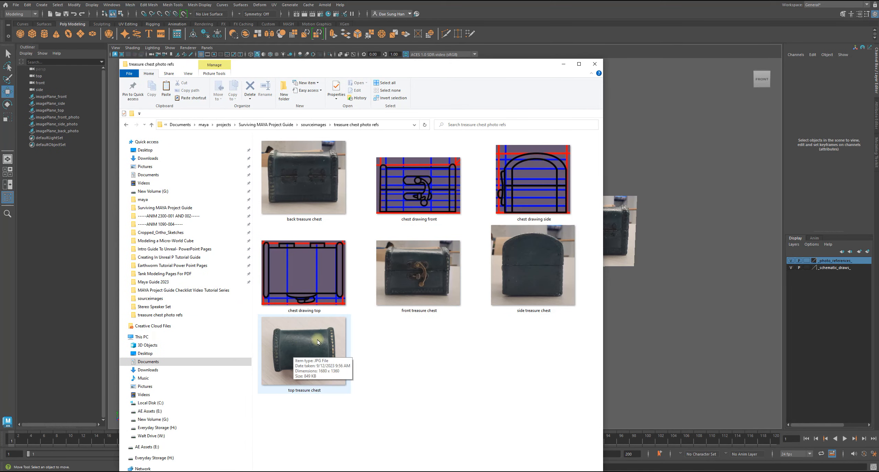
pyautogui.moveTo(388, 68); pyautogui.dragTo(878, 104)
pyautogui.moveTo(373, 277)
pyautogui.keyDown('alt'); pyautogui.mouseDown()
pyautogui.moveTo(372, 285)
pyautogui.moveTo(386, 286)
pyautogui.moveTo(377, 287)
pyautogui.mouseUp(); pyautogui.keyUp('alt')
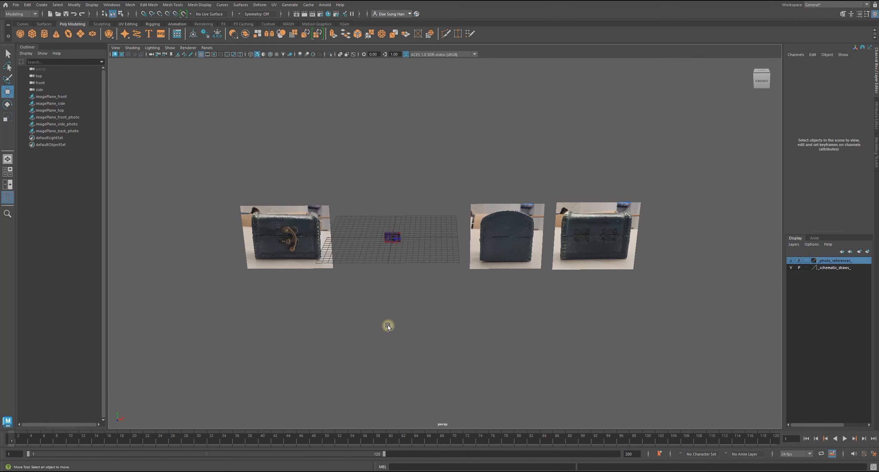
pyautogui.keyDown('alt'); pyautogui.moveTo(382, 330); pyautogui.dragTo(389, 323); pyautogui.keyUp('alt')
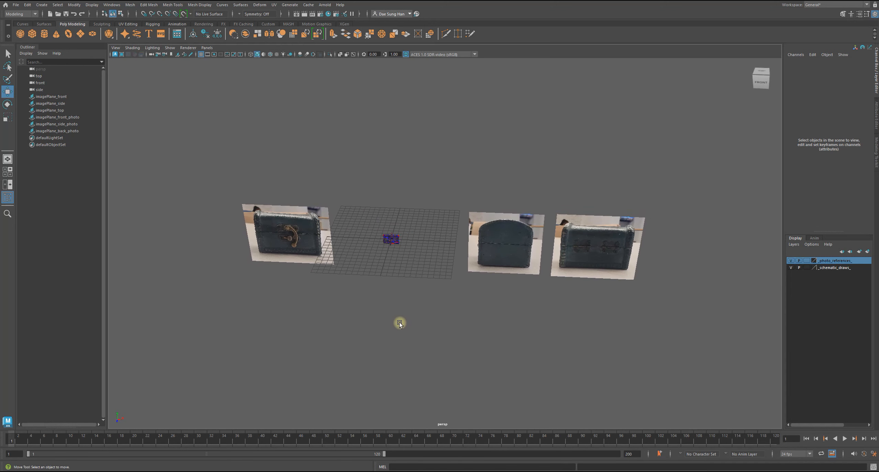
pyautogui.click(42, 4)
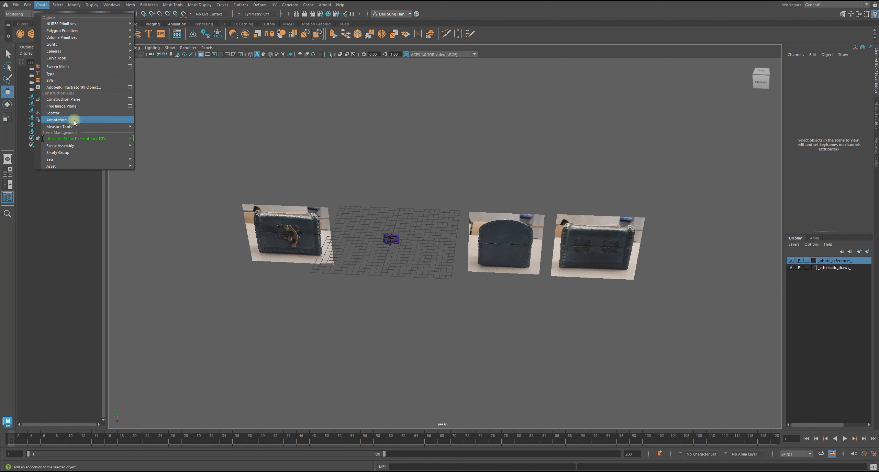
pyautogui.click(77, 106)
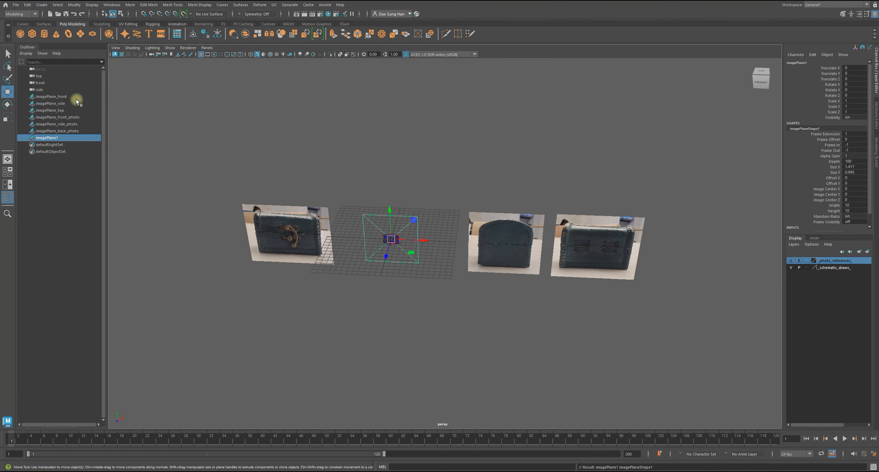
pyautogui.keyDown('alt'); pyautogui.moveTo(374, 233); pyautogui.dragTo(784, 89, button='right'); pyautogui.keyUp('alt')
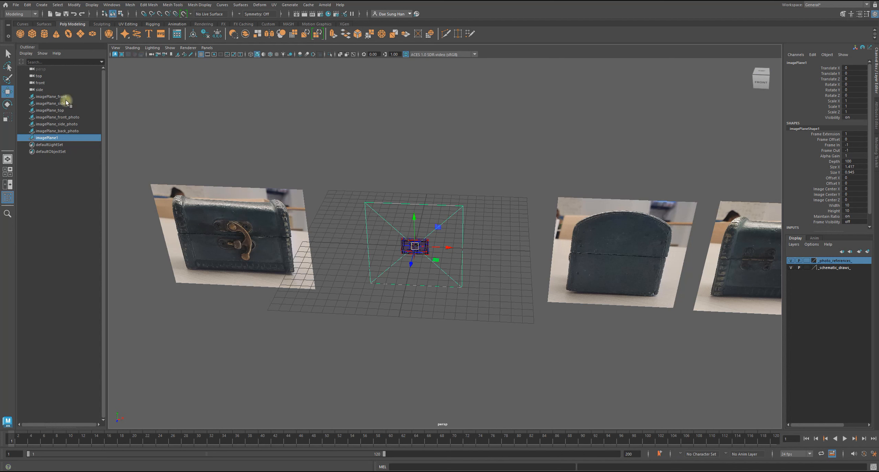
# Load top treasure chest.jpg as the image of the new image plane at the origin.
pyautogui.click(877, 115)
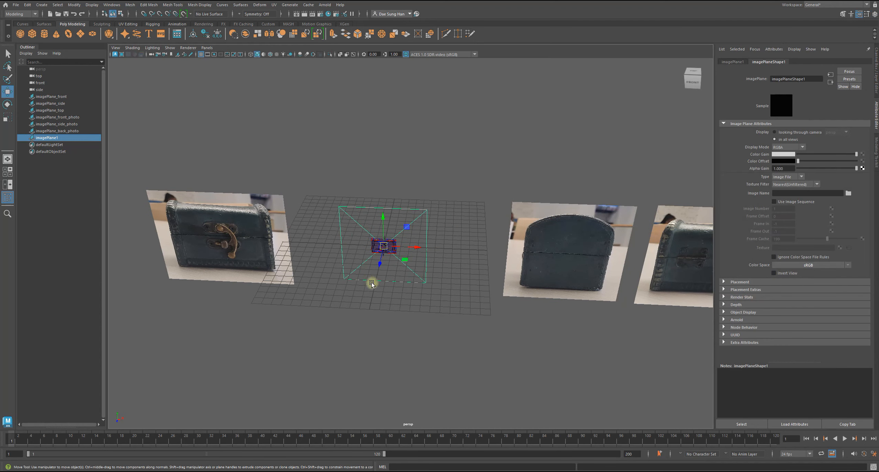
pyautogui.keyDown('alt'); pyautogui.moveTo(372, 284); pyautogui.dragTo(377, 261); pyautogui.keyUp('alt')
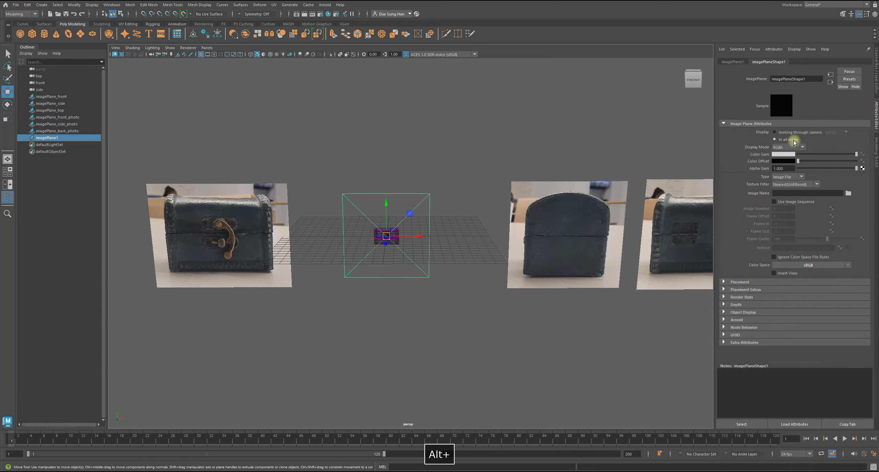
pyautogui.click(848, 193)
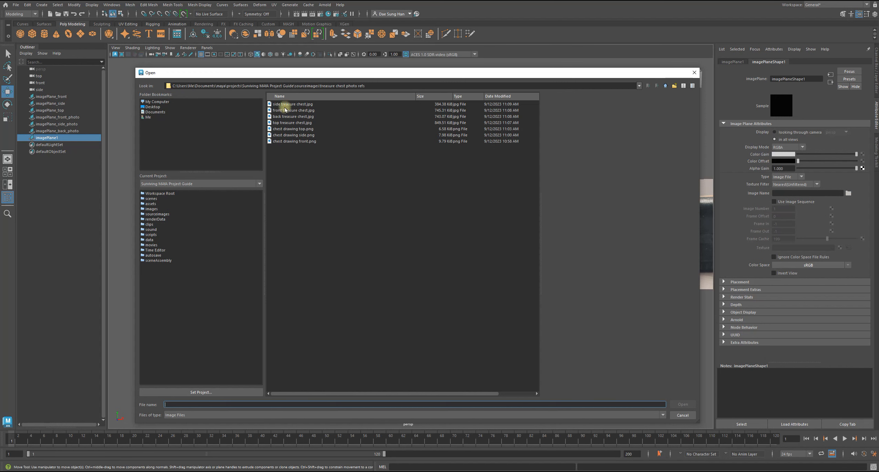
pyautogui.click(292, 122)
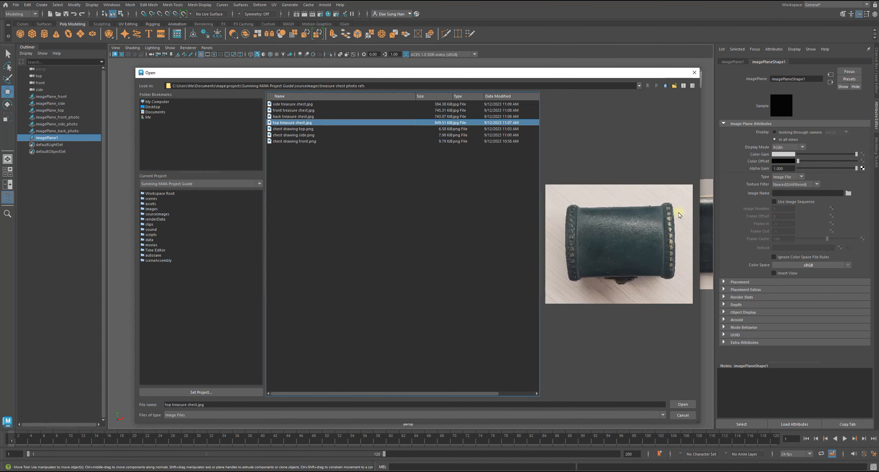
pyautogui.click(682, 404)
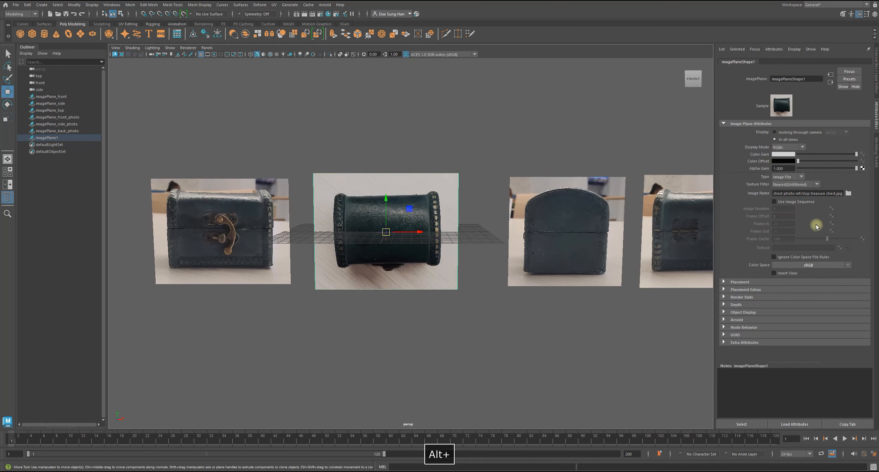
# Turn on Invert View for the top photo plane, and move all four photo planes back behind the grid.
pyautogui.click(787, 273)
pyautogui.scroll(-5, 443, 276)
pyautogui.click(463, 274)
pyautogui.keyDown('alt'); pyautogui.moveTo(464, 274); pyautogui.dragTo(464, 285); pyautogui.keyUp('alt')
pyautogui.scroll(-4, 454, 271)
pyautogui.click(347, 229)
pyautogui.keyDown('shift'); pyautogui.click(422, 227); pyautogui.keyUp('shift')
pyautogui.keyDown('shift'); pyautogui.click(467, 232); pyautogui.keyUp('shift')
pyautogui.keyDown('shift'); pyautogui.click(515, 231); pyautogui.keyUp('shift')
pyautogui.keyDown('alt'); pyautogui.moveTo(515, 231); pyautogui.dragTo(490, 220); pyautogui.keyUp('alt')
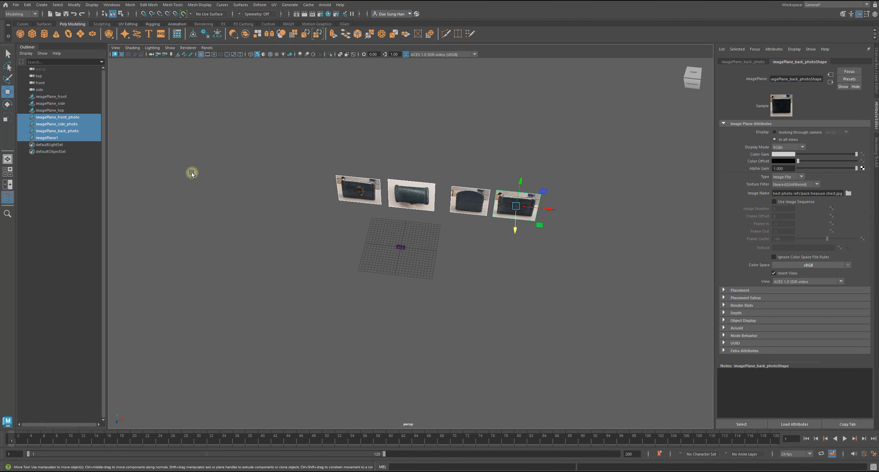
# Rename the image plane showing the chest's top photo imagePlane_top_photo.
pyautogui.click(73, 192)
pyautogui.click(59, 137)
pyautogui.doubleClick(64, 138)
pyautogui.click(65, 138)
pyautogui.press('BackSpace')
pyautogui.write('top p')
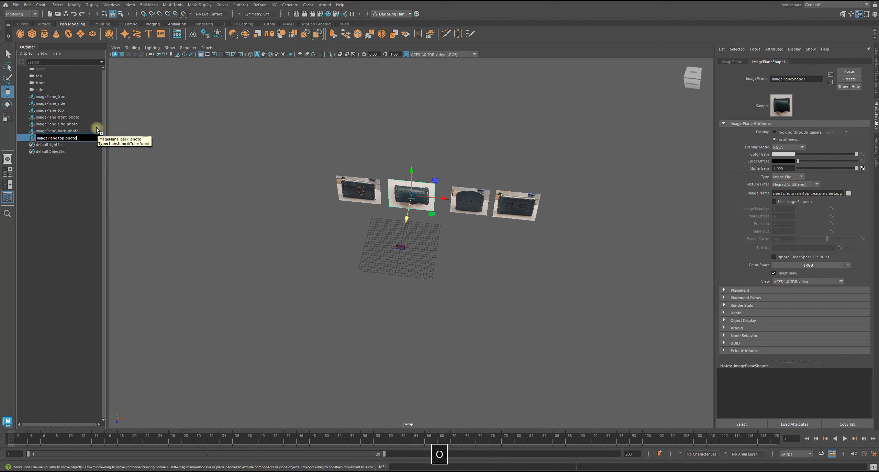
pyautogui.write('hoto')
pyautogui.press('Return')
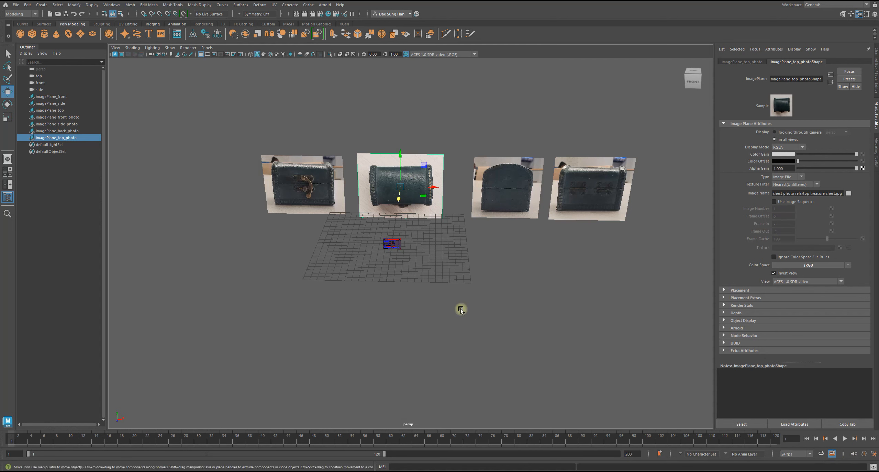
# Scale the four photo planes down together to about 0.807 and raise them above the grid.
pyautogui.keyDown('alt'); pyautogui.moveTo(461, 308); pyautogui.dragTo(438, 303, button='right'); pyautogui.keyUp('alt')
pyautogui.keyDown('alt'); pyautogui.moveTo(416, 284); pyautogui.dragTo(418, 270); pyautogui.keyUp('alt')
pyautogui.keyDown('alt'); pyautogui.moveTo(424, 247); pyautogui.dragTo(466, 237, button='right'); pyautogui.keyUp('alt')
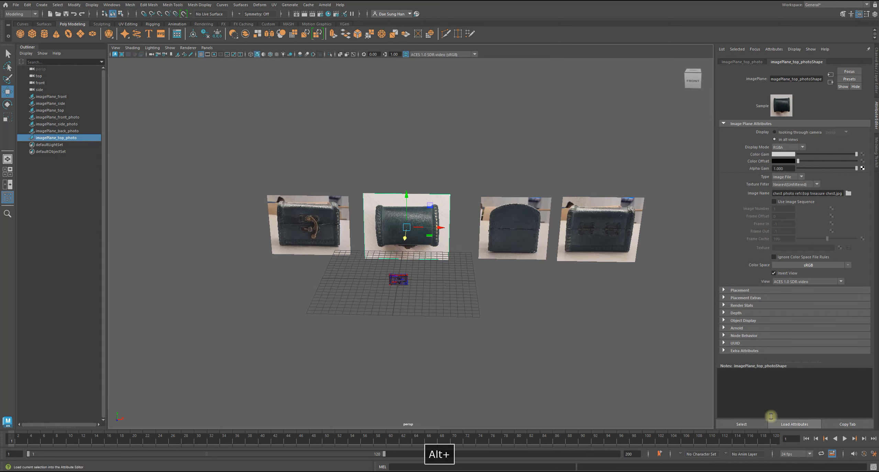
pyautogui.keyDown('alt'); pyautogui.moveTo(467, 235); pyautogui.dragTo(459, 243, button='middle'); pyautogui.keyUp('alt')
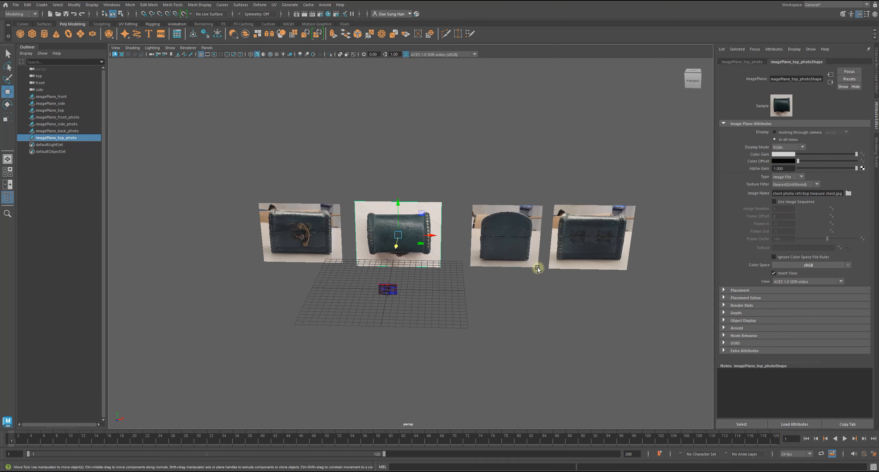
pyautogui.keyDown('alt'); pyautogui.moveTo(403, 248); pyautogui.dragTo(404, 234); pyautogui.keyUp('alt')
pyautogui.keyDown('alt'); pyautogui.moveTo(403, 234); pyautogui.dragTo(381, 232, button='right'); pyautogui.keyUp('alt')
pyautogui.moveTo(310, 208); pyautogui.dragTo(565, 243)
pyautogui.keyDown('alt'); pyautogui.moveTo(446, 241); pyautogui.dragTo(392, 276); pyautogui.keyUp('alt')
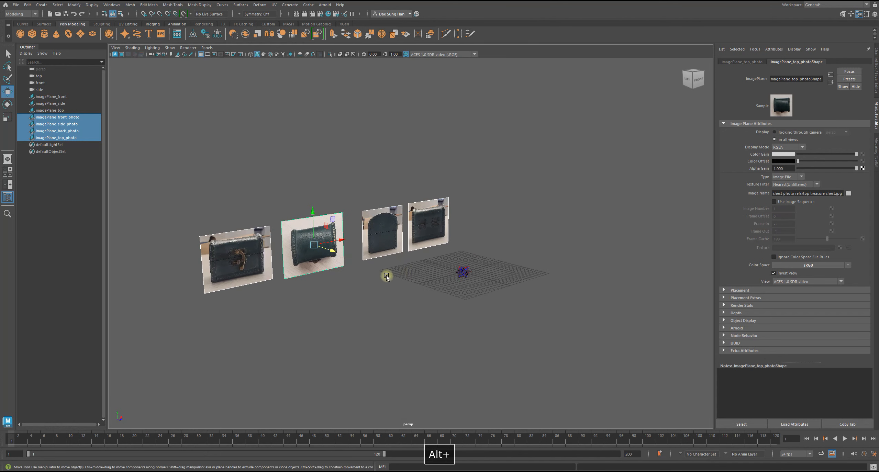
pyautogui.moveTo(313, 212); pyautogui.dragTo(407, 245)
pyautogui.press('r')
pyautogui.press('w')
pyautogui.keyDown('alt'); pyautogui.moveTo(343, 227); pyautogui.dragTo(462, 250, button='right'); pyautogui.keyUp('alt')
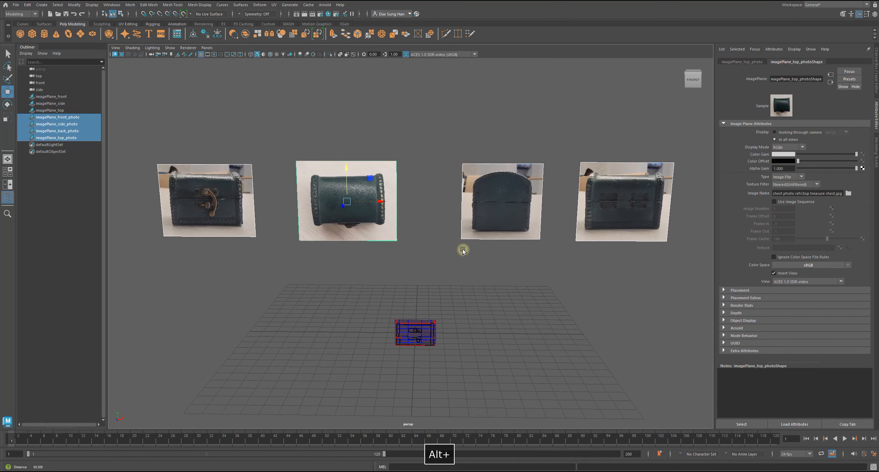
# Slide the front, top, side and back photo planes sideways closer together into an evenly spaced row.
pyautogui.click(441, 231)
pyautogui.moveTo(188, 199); pyautogui.dragTo(354, 228)
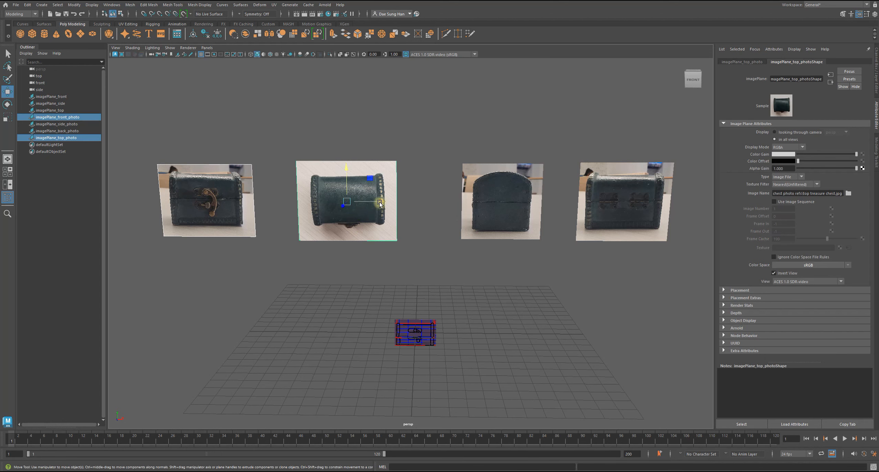
pyautogui.moveTo(379, 203); pyautogui.dragTo(415, 203)
pyautogui.click(304, 257)
pyautogui.click(270, 219)
pyautogui.moveTo(278, 202); pyautogui.dragTo(300, 202)
pyautogui.click(497, 211)
pyautogui.moveTo(535, 202); pyautogui.dragTo(524, 202)
pyautogui.click(610, 199)
pyautogui.moveTo(646, 201); pyautogui.dragTo(616, 201)
pyautogui.click(354, 253)
pyautogui.keyDown('alt'); pyautogui.moveTo(353, 252); pyautogui.dragTo(387, 311); pyautogui.keyUp('alt')
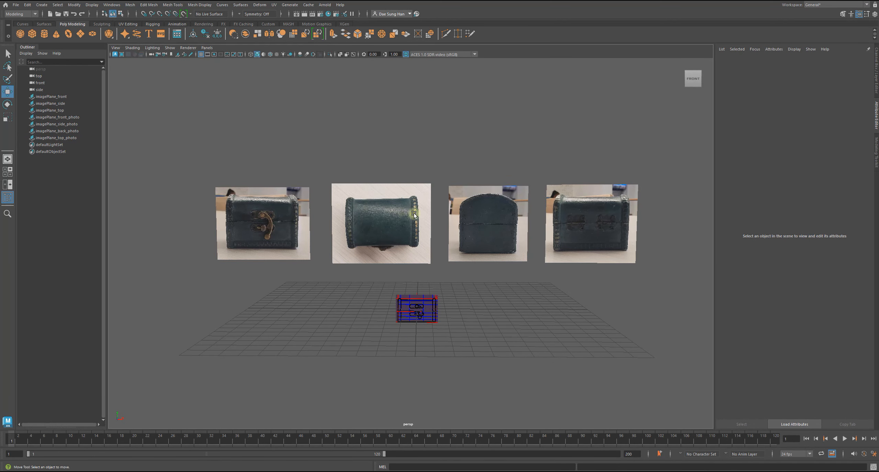
# Examine the row of photo planes and the crossed schematic planes from several angles and distances.
pyautogui.keyDown('alt'); pyautogui.moveTo(414, 215); pyautogui.dragTo(511, 270); pyautogui.keyUp('alt')
pyautogui.keyDown('alt'); pyautogui.moveTo(463, 245); pyautogui.dragTo(447, 245); pyautogui.keyUp('alt')
pyautogui.moveTo(446, 246)
pyautogui.mouseDown()
pyautogui.moveTo(492, 280)
pyautogui.moveTo(433, 253)
pyautogui.mouseUp()
pyautogui.press('f')
pyautogui.keyDown('alt'); pyautogui.moveTo(488, 255); pyautogui.dragTo(401, 249, button='right'); pyautogui.keyUp('alt')
pyautogui.keyDown('alt'); pyautogui.moveTo(394, 257); pyautogui.dragTo(546, 262); pyautogui.keyUp('alt')
pyautogui.keyDown('alt'); pyautogui.moveTo(547, 263); pyautogui.dragTo(392, 258, button='right'); pyautogui.keyUp('alt')
pyautogui.keyDown('alt'); pyautogui.moveTo(392, 258); pyautogui.dragTo(491, 263); pyautogui.keyUp('alt')
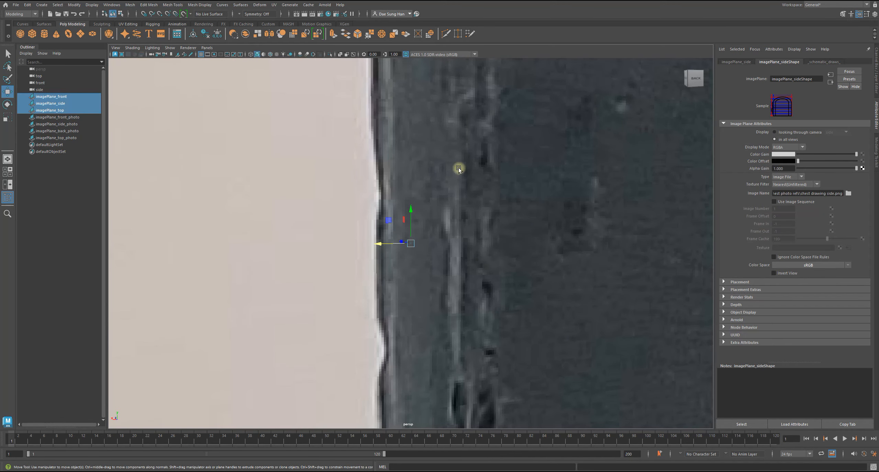
pyautogui.keyDown('alt'); pyautogui.moveTo(460, 204); pyautogui.dragTo(359, 205, button='right'); pyautogui.keyUp('alt')
pyautogui.keyDown('alt'); pyautogui.moveTo(405, 191); pyautogui.dragTo(547, 216); pyautogui.keyUp('alt')
pyautogui.keyDown('alt'); pyautogui.moveTo(546, 217); pyautogui.dragTo(330, 200, button='right'); pyautogui.keyUp('alt')
pyautogui.keyDown('alt'); pyautogui.moveTo(409, 176); pyautogui.dragTo(366, 200, button='middle'); pyautogui.keyUp('alt')
pyautogui.keyDown('alt'); pyautogui.moveTo(347, 189); pyautogui.dragTo(367, 196); pyautogui.keyUp('alt')
pyautogui.moveTo(299, 125); pyautogui.dragTo(574, 218)
pyautogui.keyDown('alt'); pyautogui.moveTo(367, 184); pyautogui.dragTo(417, 211); pyautogui.keyUp('alt')
pyautogui.click(371, 244)
pyautogui.keyDown('alt'); pyautogui.moveTo(371, 244); pyautogui.dragTo(376, 202); pyautogui.keyUp('alt')
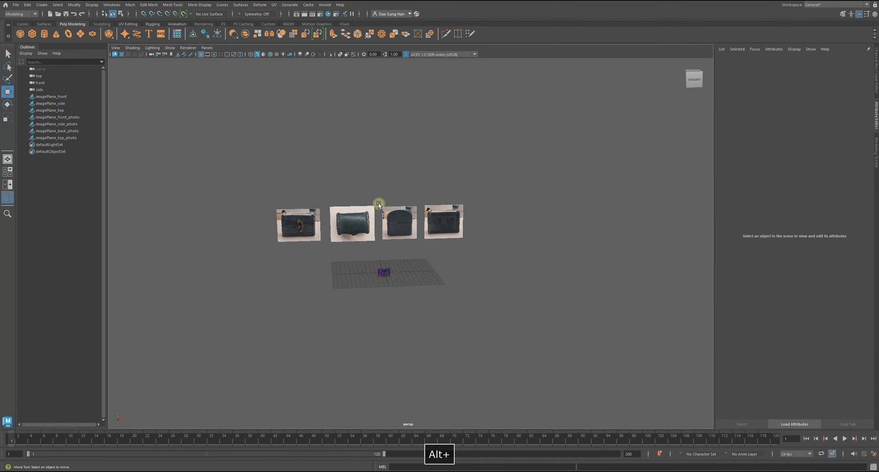
pyautogui.keyDown('alt'); pyautogui.moveTo(376, 202); pyautogui.dragTo(381, 304, button='right'); pyautogui.keyUp('alt')
pyautogui.keyDown('alt'); pyautogui.moveTo(381, 304); pyautogui.dragTo(377, 283); pyautogui.keyUp('alt')
pyautogui.keyDown('alt'); pyautogui.moveTo(326, 265); pyautogui.dragTo(389, 252, button='middle'); pyautogui.keyUp('alt')
pyautogui.keyDown('alt'); pyautogui.moveTo(388, 252); pyautogui.dragTo(526, 283, button='right'); pyautogui.keyUp('alt')
pyautogui.keyDown('alt'); pyautogui.moveTo(365, 253); pyautogui.dragTo(252, 215, button='middle'); pyautogui.keyUp('alt')
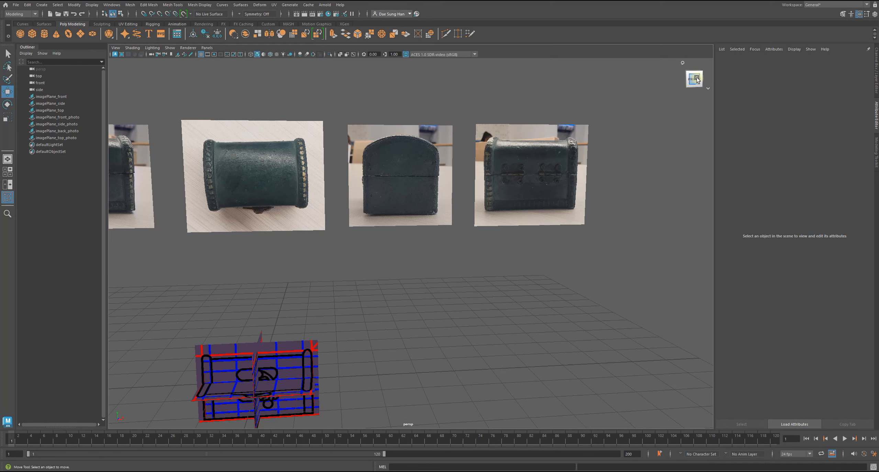
pyautogui.keyDown('alt'); pyautogui.scroll(-8, 411, 247); pyautogui.keyUp('alt')
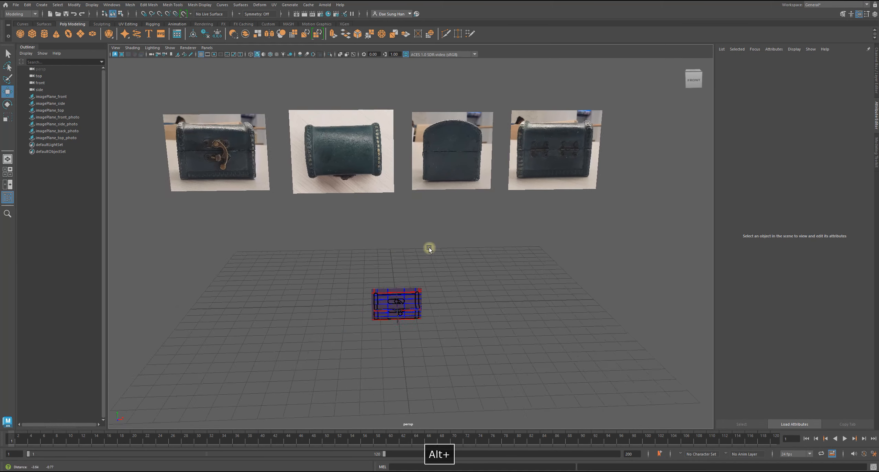
pyautogui.keyDown('alt'); pyautogui.moveTo(420, 247); pyautogui.dragTo(421, 247); pyautogui.keyUp('alt')
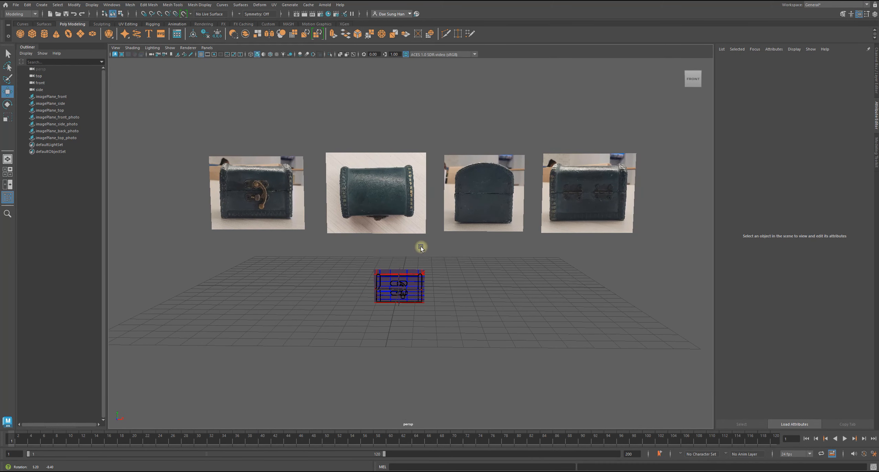
pyautogui.keyDown('alt'); pyautogui.moveTo(424, 250); pyautogui.dragTo(335, 276); pyautogui.keyUp('alt')
pyautogui.keyDown('alt'); pyautogui.scroll(10, 387, 269); pyautogui.keyUp('alt')
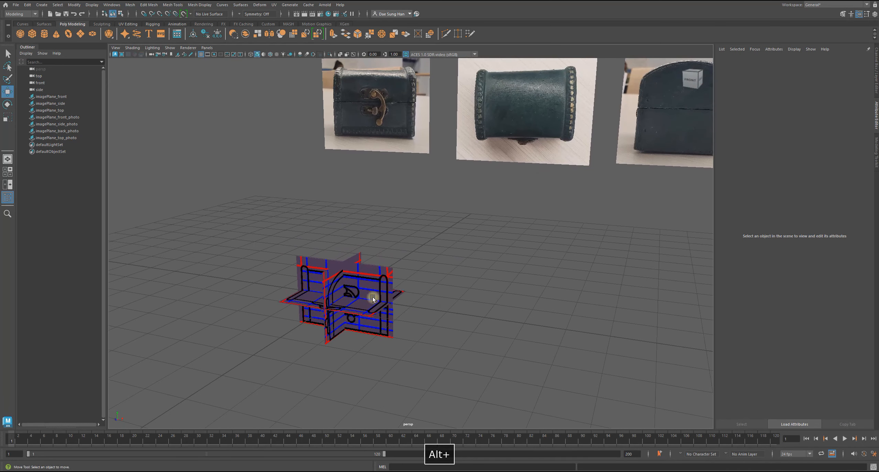
# Nudge the front schematic plane slightly along its vertical axis and check its alignment with the side and top schematics.
pyautogui.click(388, 268)
pyautogui.keyDown('alt'); pyautogui.moveTo(388, 268); pyautogui.dragTo(358, 262); pyautogui.keyUp('alt')
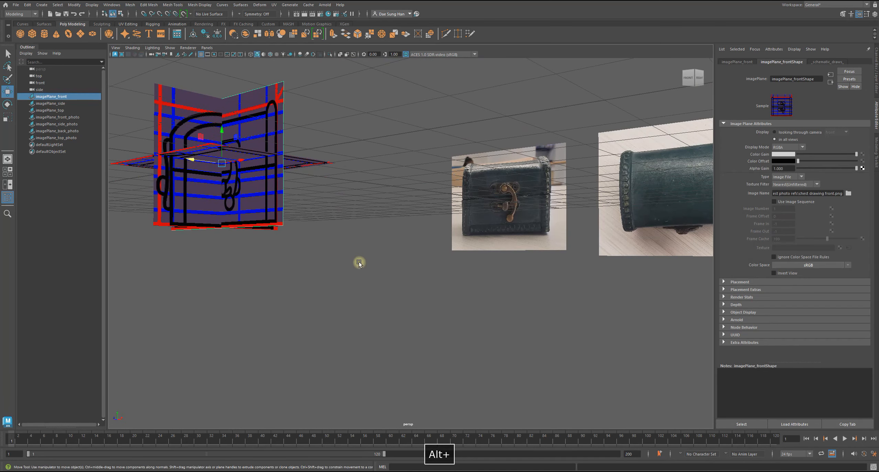
pyautogui.press('f')
pyautogui.keyDown('alt'); pyautogui.moveTo(413, 290); pyautogui.dragTo(416, 240); pyautogui.keyUp('alt')
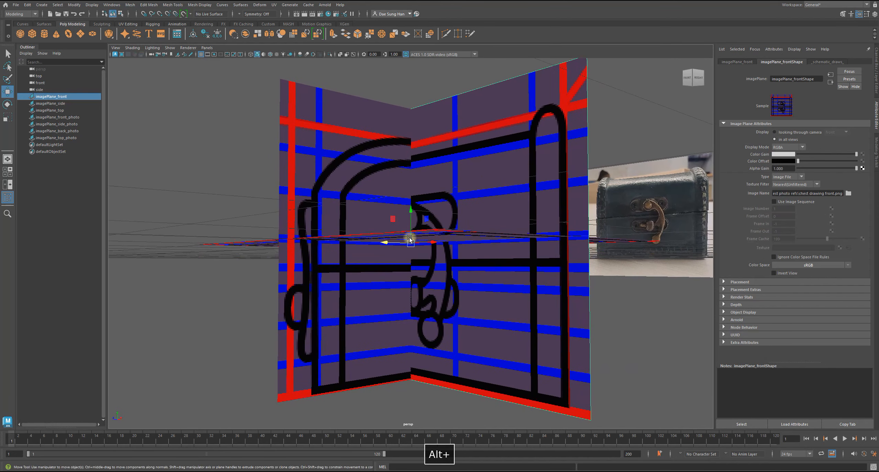
pyautogui.moveTo(414, 211); pyautogui.dragTo(414, 216)
pyautogui.moveTo(473, 229)
pyautogui.keyDown('alt'); pyautogui.mouseDown()
pyautogui.moveTo(485, 240)
pyautogui.moveTo(466, 259)
pyautogui.moveTo(471, 231)
pyautogui.mouseUp(); pyautogui.keyUp('alt')
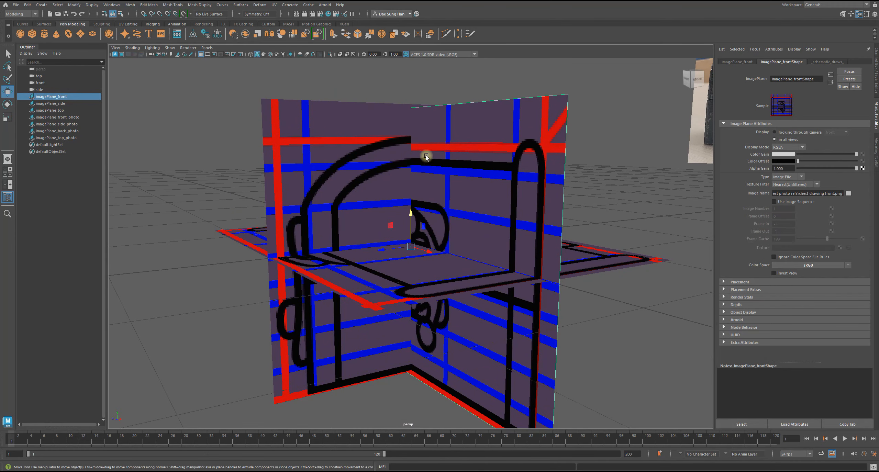
pyautogui.keyDown('alt'); pyautogui.moveTo(423, 153); pyautogui.dragTo(331, 317); pyautogui.keyUp('alt')
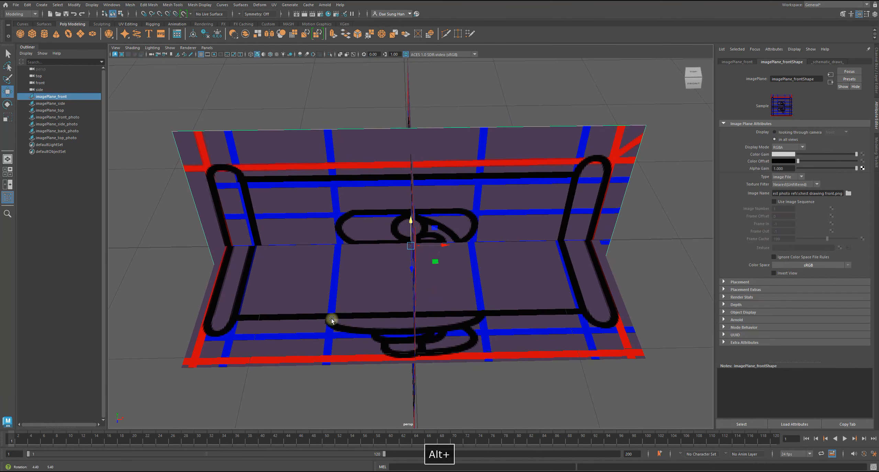
pyautogui.keyDown('alt'); pyautogui.moveTo(515, 282); pyautogui.dragTo(364, 232); pyautogui.keyUp('alt')
# Lower the top schematic plane below the grid to a Translate Y of about -12.85.
pyautogui.click(486, 211)
pyautogui.click(369, 246)
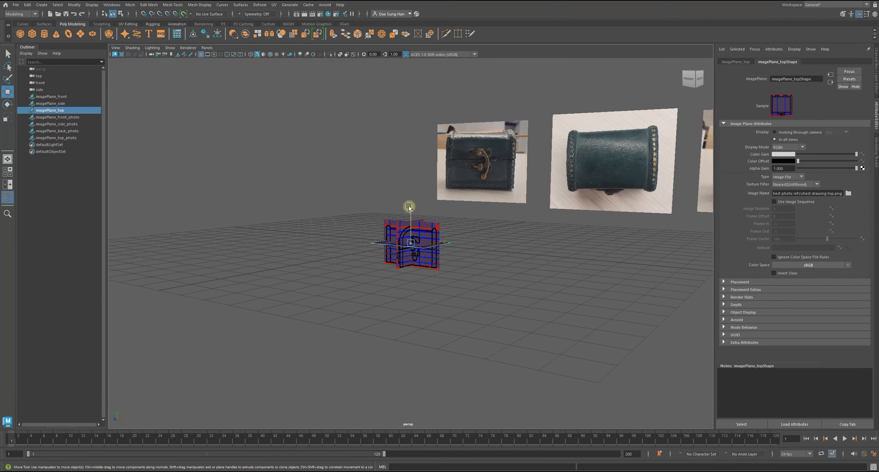
pyautogui.moveTo(407, 207); pyautogui.dragTo(386, 376)
pyautogui.click(448, 289)
# Move the side schematic plane out sideways along X until it stands beyond the grid's edge.
pyautogui.keyDown('alt'); pyautogui.moveTo(448, 286); pyautogui.dragTo(680, 193); pyautogui.keyUp('alt')
pyautogui.click(432, 260)
pyautogui.keyDown('alt'); pyautogui.moveTo(596, 277); pyautogui.dragTo(615, 266); pyautogui.keyUp('alt')
pyautogui.keyDown('alt'); pyautogui.moveTo(614, 266); pyautogui.dragTo(476, 337, button='right'); pyautogui.keyUp('alt')
pyautogui.click(419, 251)
pyautogui.keyDown('alt'); pyautogui.moveTo(419, 250); pyautogui.dragTo(227, 246); pyautogui.keyUp('alt')
pyautogui.keyDown('alt'); pyautogui.moveTo(329, 254); pyautogui.dragTo(330, 248); pyautogui.keyUp('alt')
pyautogui.keyDown('alt'); pyautogui.moveTo(330, 248); pyautogui.dragTo(358, 287, button='right'); pyautogui.keyUp('alt')
pyautogui.moveTo(190, 240); pyautogui.dragTo(178, 237)
# Move the front schematic plane back behind the grid to a Translate Z of about -22.8 and clear the selection.
pyautogui.click(392, 227)
pyautogui.click(422, 204)
pyautogui.keyDown('alt'); pyautogui.moveTo(430, 234); pyautogui.dragTo(493, 250); pyautogui.keyUp('alt')
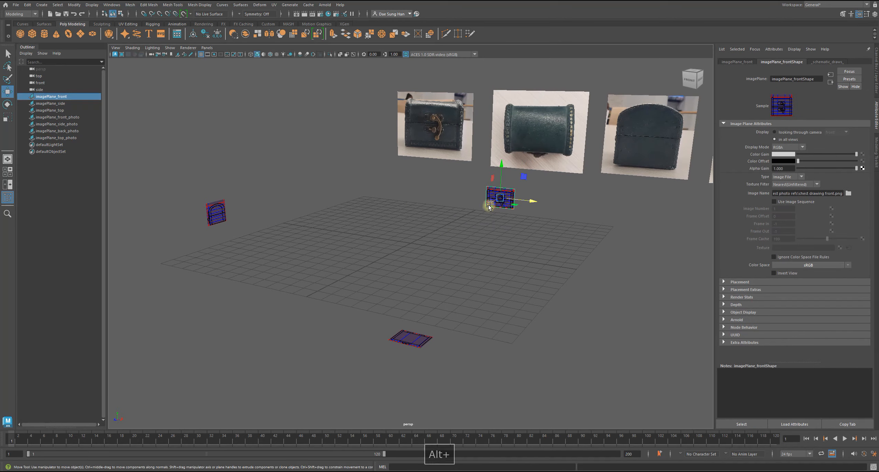
pyautogui.moveTo(488, 206); pyautogui.dragTo(504, 198)
pyautogui.click(406, 334)
pyautogui.click(415, 360)
pyautogui.keyDown('alt'); pyautogui.moveTo(415, 360); pyautogui.dragTo(351, 311); pyautogui.keyUp('alt')
# Add the front, side and top schematic planes to the _schematic_draws_ layer and check it by toggling the layer's visibility.
pyautogui.click(875, 84)
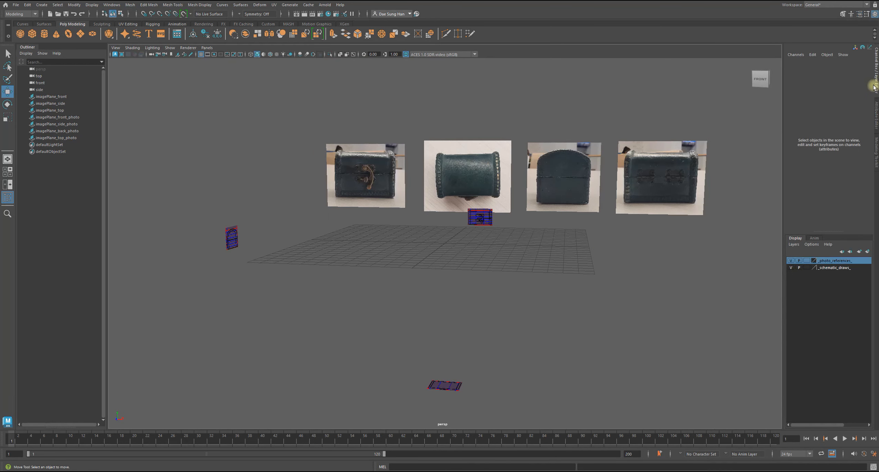
pyautogui.keyDown('alt'); pyautogui.moveTo(579, 370); pyautogui.dragTo(552, 315); pyautogui.keyUp('alt')
pyautogui.keyDown('alt'); pyautogui.moveTo(551, 306); pyautogui.dragTo(546, 302); pyautogui.keyUp('alt')
pyautogui.click(457, 191)
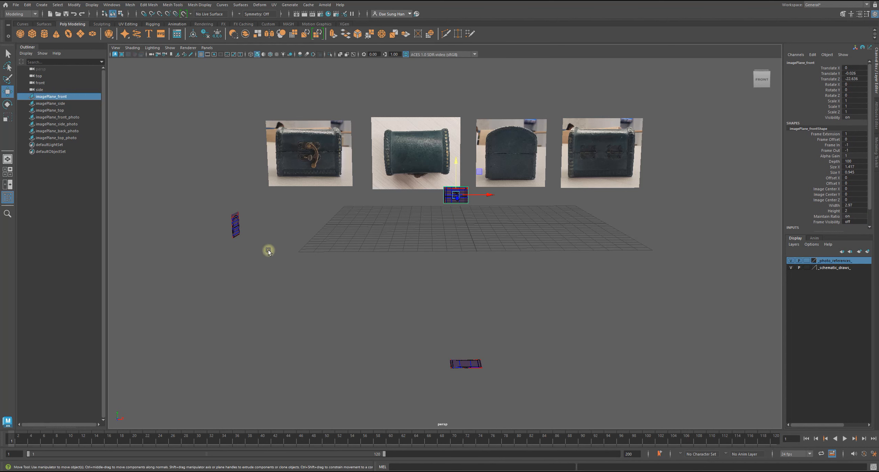
pyautogui.keyDown('shift'); pyautogui.click(236, 225); pyautogui.keyUp('shift')
pyautogui.keyDown('shift'); pyautogui.click(462, 365); pyautogui.keyUp('shift')
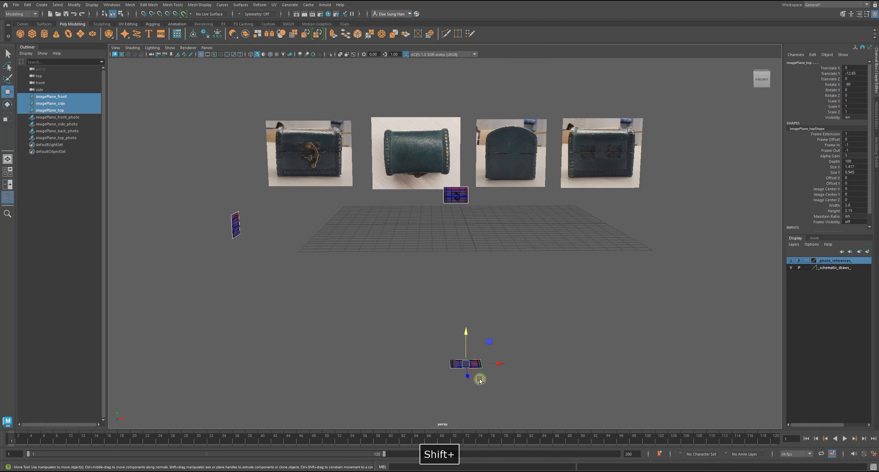
pyautogui.click(833, 268)
pyautogui.rightClick(833, 268)
pyautogui.click(835, 286)
pyautogui.click(790, 267)
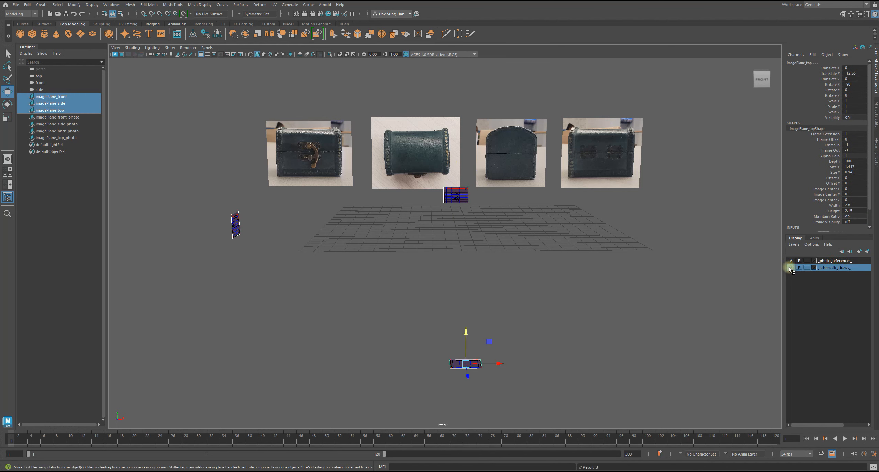
pyautogui.click(790, 268)
pyautogui.click(791, 268)
pyautogui.moveTo(646, 281); pyautogui.dragTo(635, 280)
pyautogui.moveTo(258, 117); pyautogui.dragTo(660, 136)
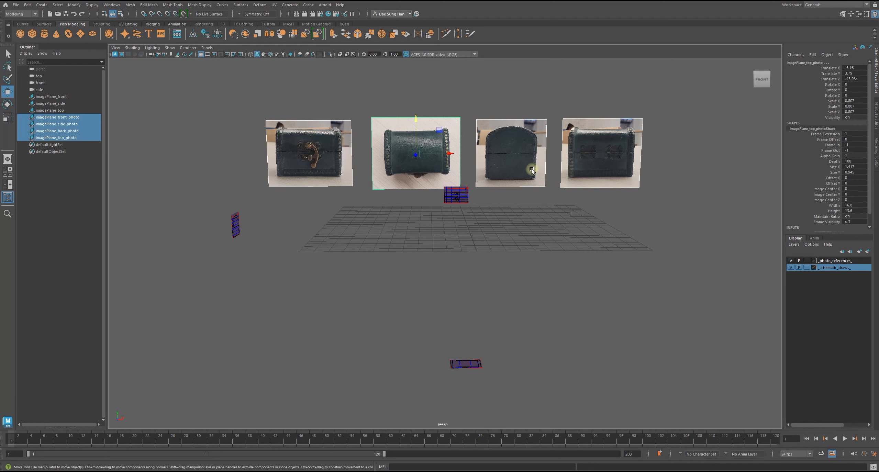
pyautogui.click(833, 261)
pyautogui.rightClick(833, 261)
pyautogui.click(527, 254)
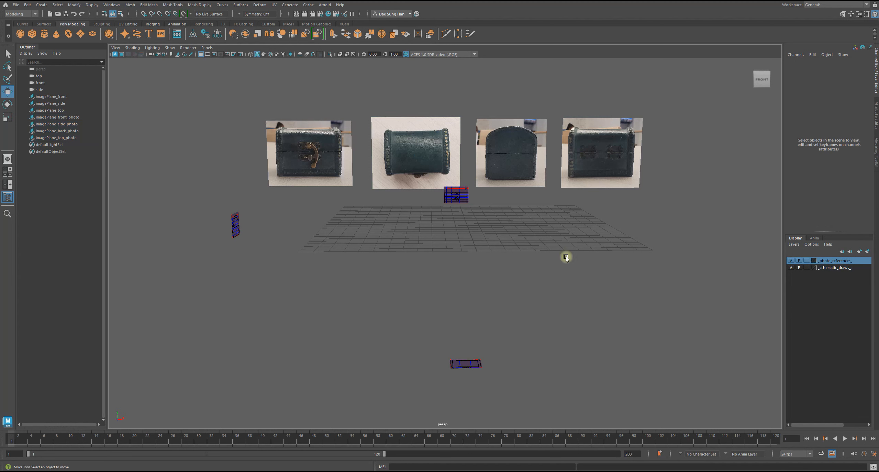
# Add the four photo planes to the _photo_references_ layer, check it by toggling the layer's visibility, and clear the selection.
pyautogui.moveTo(266, 119); pyautogui.dragTo(688, 145)
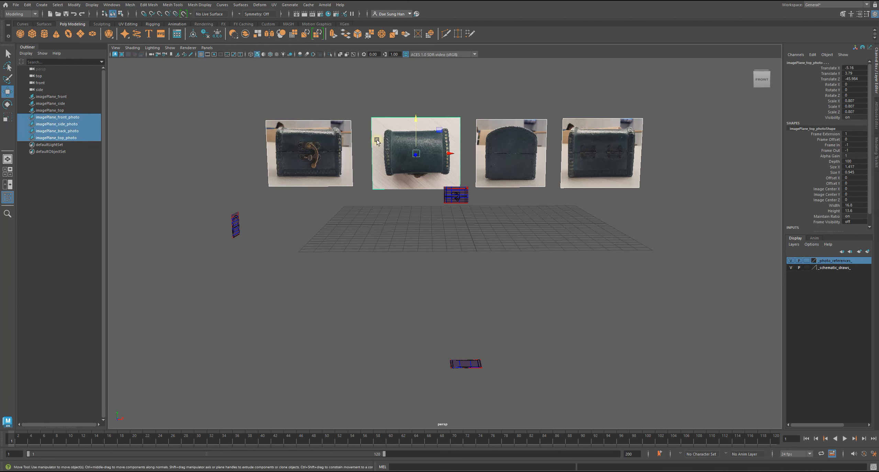
pyautogui.rightClick(831, 260)
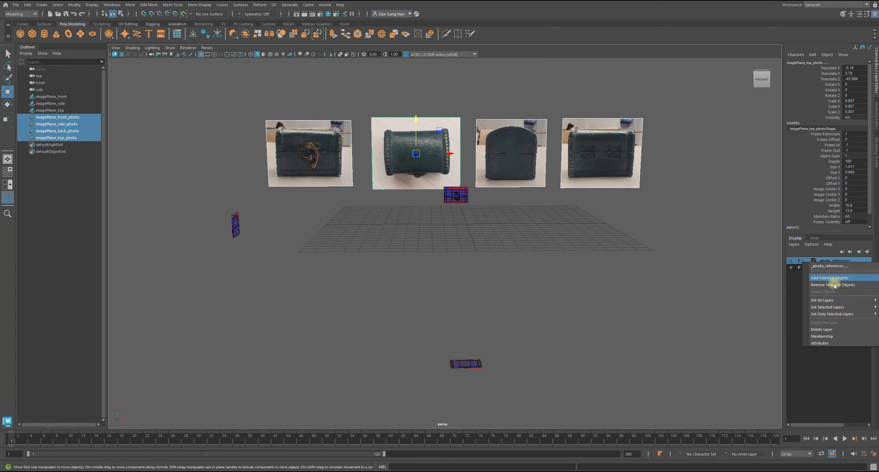
pyautogui.click(831, 281)
pyautogui.click(790, 261)
pyautogui.click(791, 260)
pyautogui.click(790, 260)
pyautogui.click(791, 261)
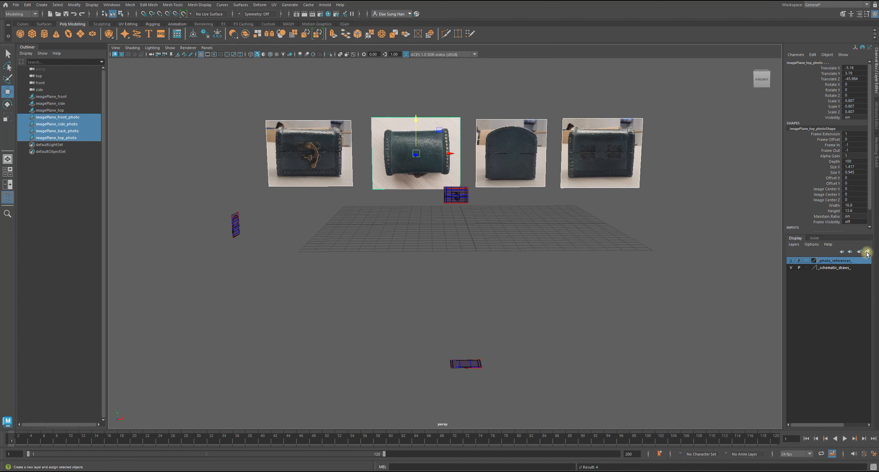
pyautogui.keyDown('alt'); pyautogui.moveTo(605, 252); pyautogui.dragTo(422, 220); pyautogui.keyUp('alt')
pyautogui.click(671, 297)
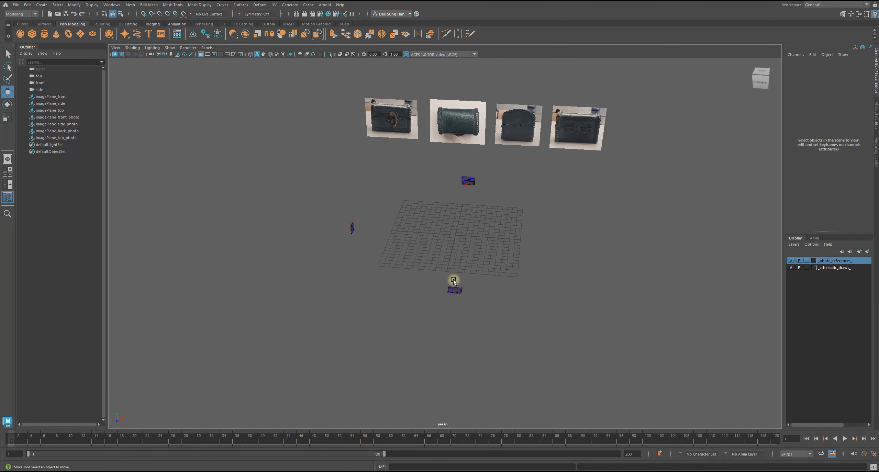